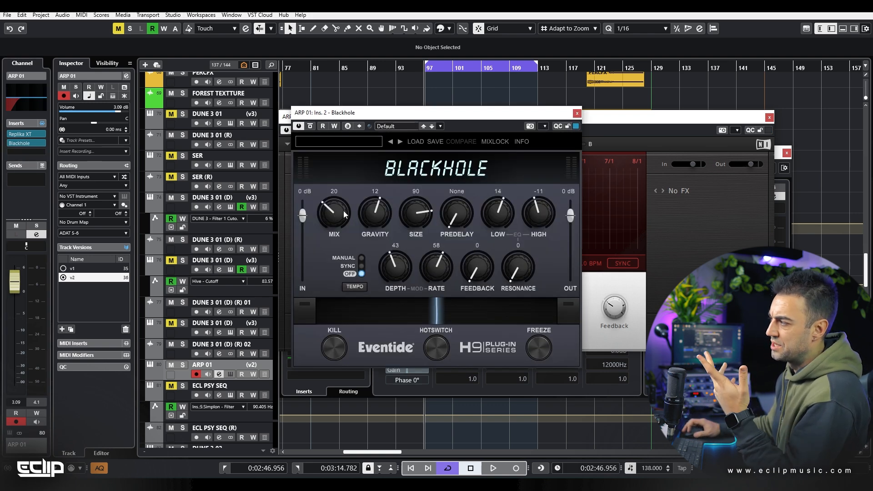
# - Close the two effect plug-in windows and lower the ARP 01 channel's low-cut filter frequency to 142.5 Hz
pyautogui.click(685, 121)
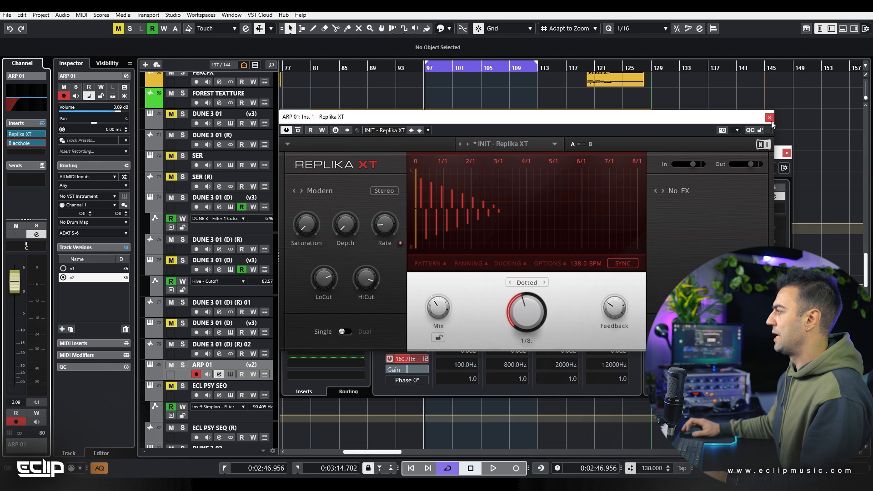
pyautogui.click(770, 119)
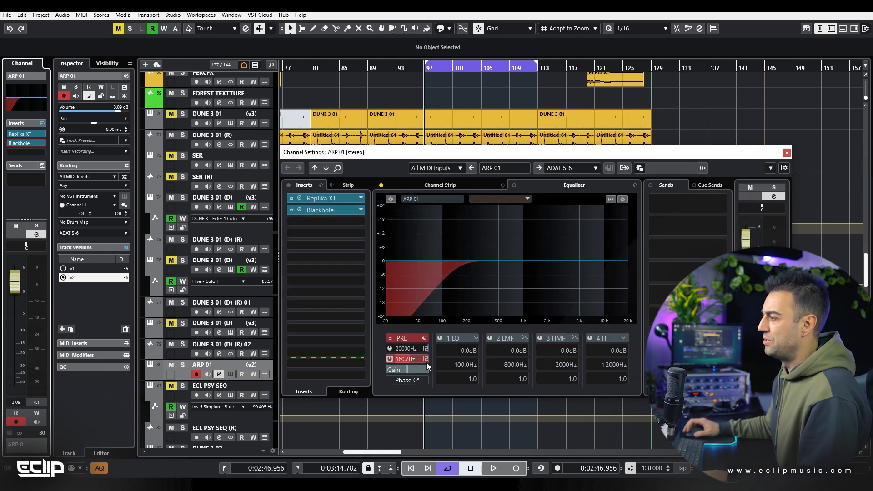
pyautogui.scroll(-2, 425, 360)
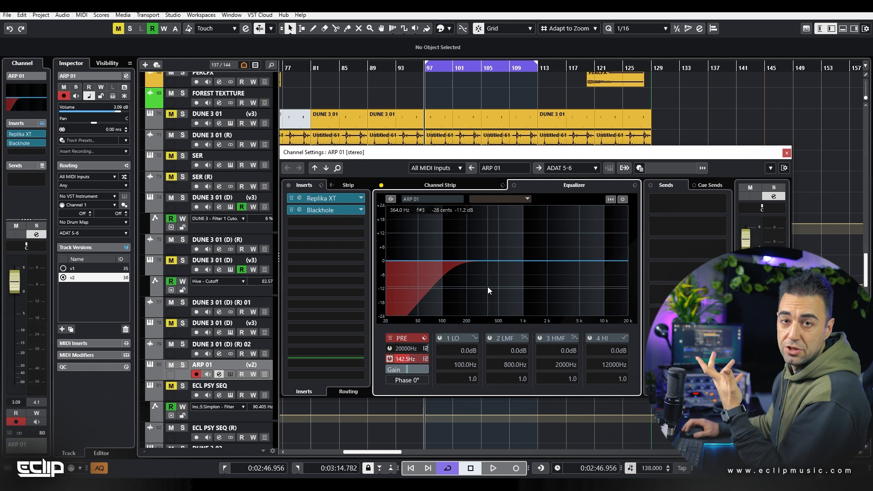
pyautogui.press('Escape')
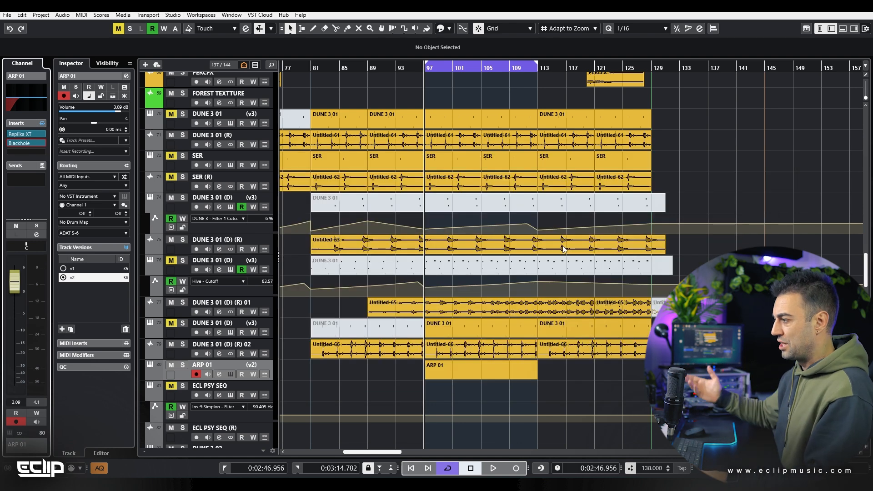
# - Route the ARP 01 channel's output to ADAT 7-8
pyautogui.press('e')
pyautogui.click(566, 170)
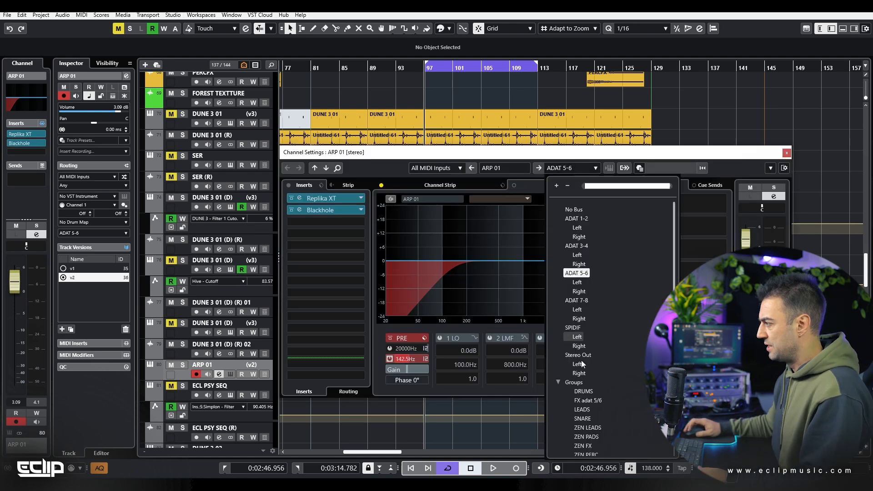
pyautogui.click(577, 309)
pyautogui.press('Escape')
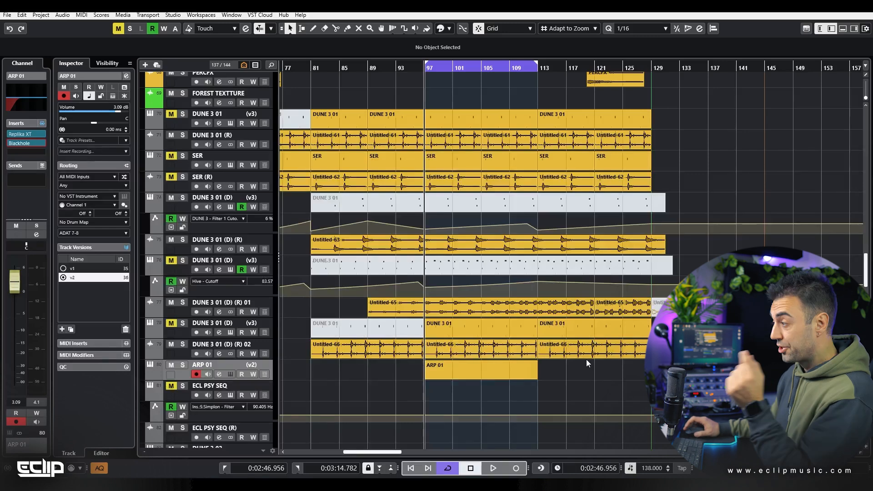
# - Load Serum_x64 as the VST instrument for the ARP 01 track
pyautogui.keyDown('ctrl'); pyautogui.scroll(3, 512, 394); pyautogui.keyUp('ctrl')
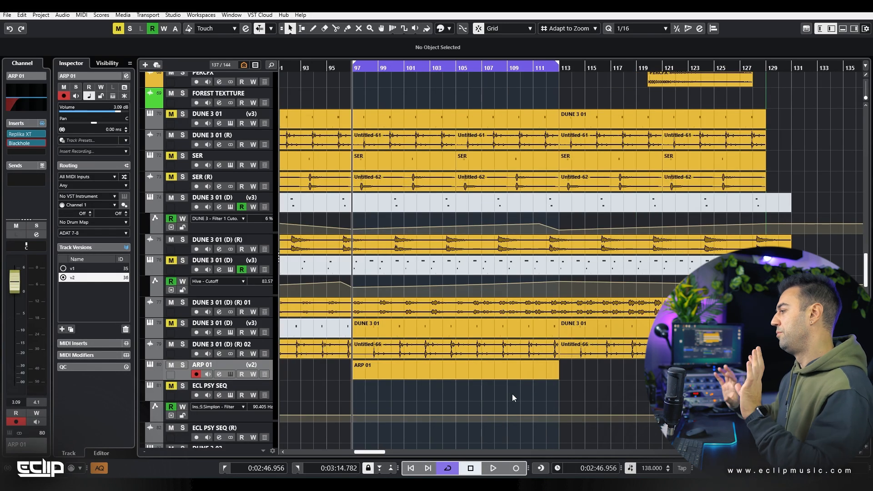
pyautogui.click(514, 370)
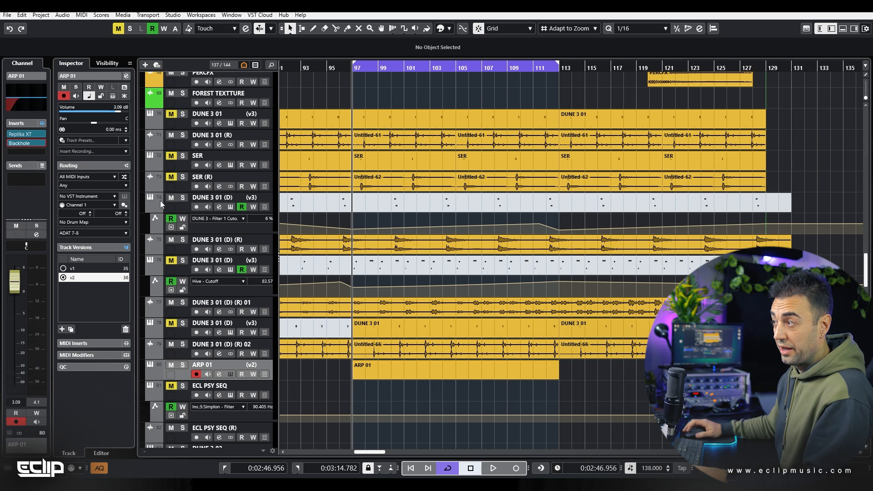
pyautogui.click(36, 235)
pyautogui.press('Escape')
pyautogui.click(78, 198)
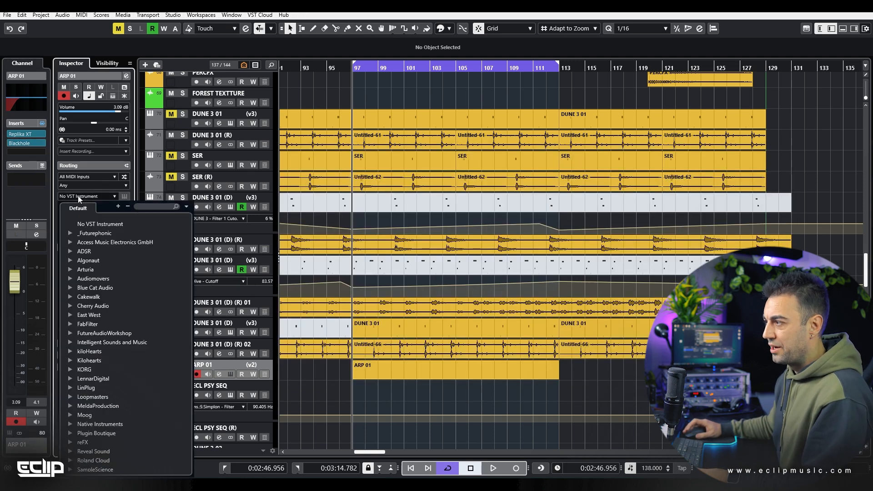
pyautogui.write('seru')
pyautogui.press('Return')
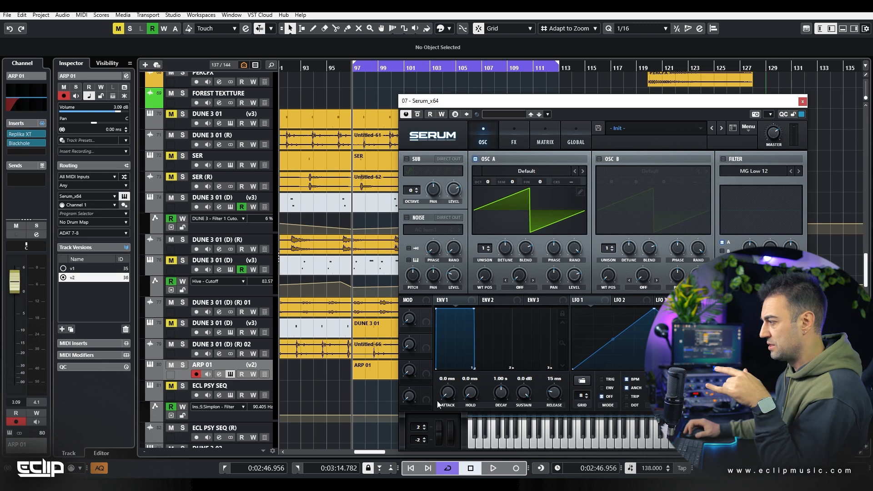
# - Set Serum's envelope 2 to a decay of 100 ms and a sustain of 0%
pyautogui.click(496, 300)
pyautogui.moveTo(448, 394); pyautogui.dragTo(452, 404)
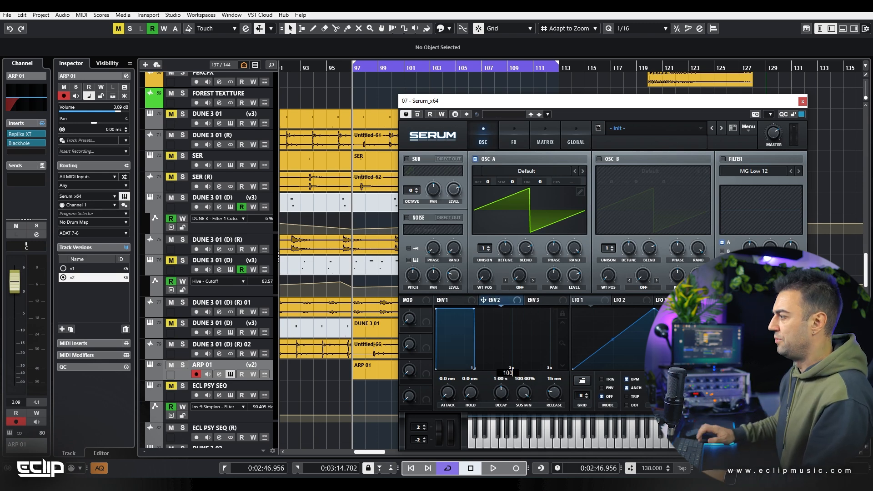
pyautogui.moveTo(501, 375); pyautogui.dragTo(526, 416)
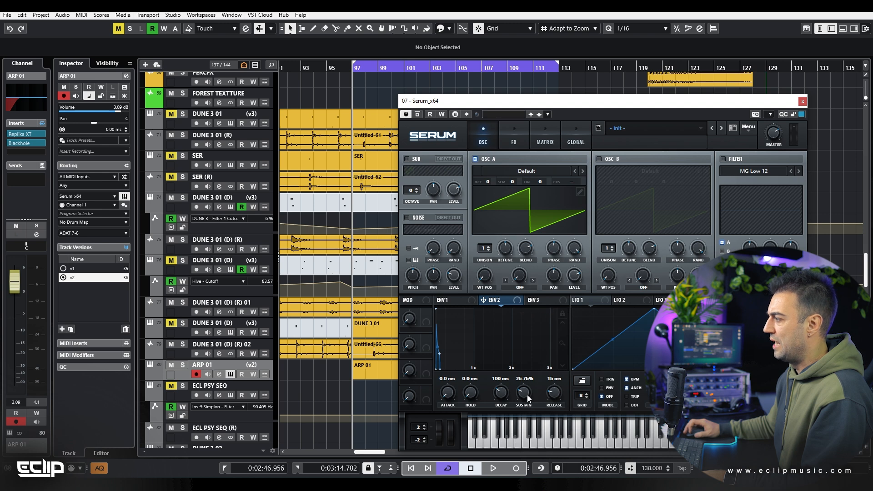
# - Enable the MG Low 12 filter with envelope 2 modulating its cutoff, set oscillator A's unison to 7, and adjust the cutoff
pyautogui.click(737, 160)
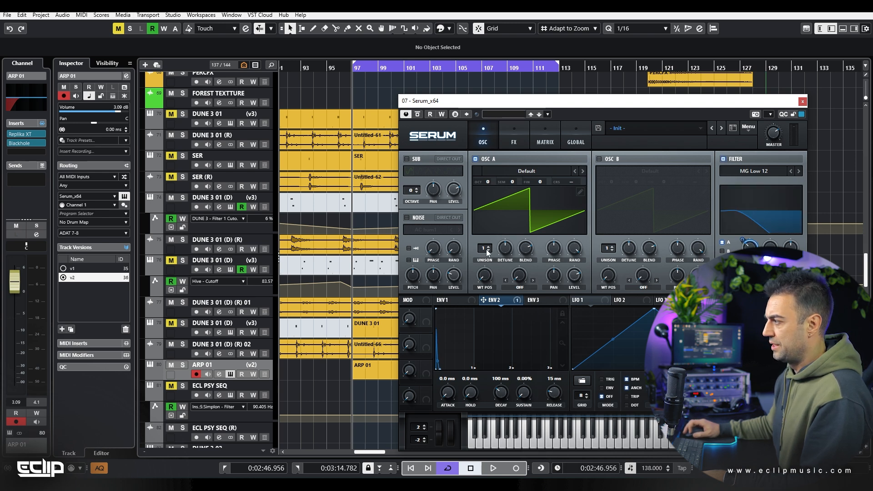
pyautogui.moveTo(487, 249); pyautogui.dragTo(501, 228)
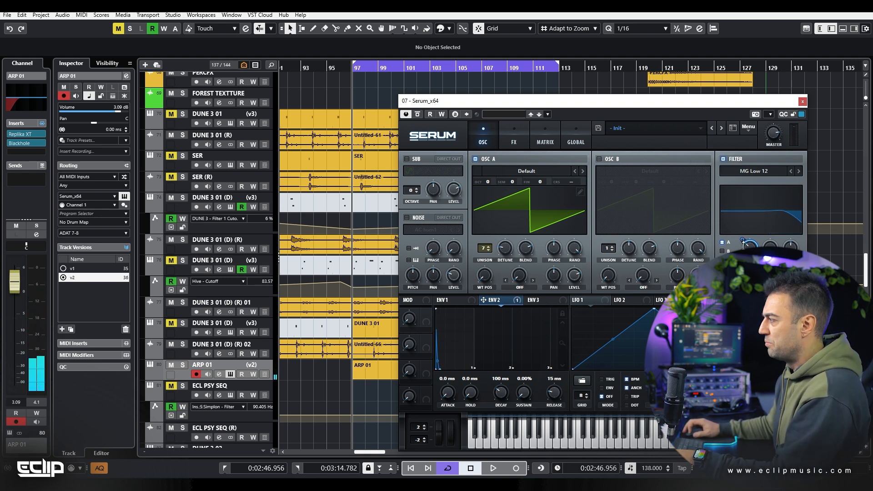
pyautogui.moveTo(742, 245); pyautogui.dragTo(743, 262)
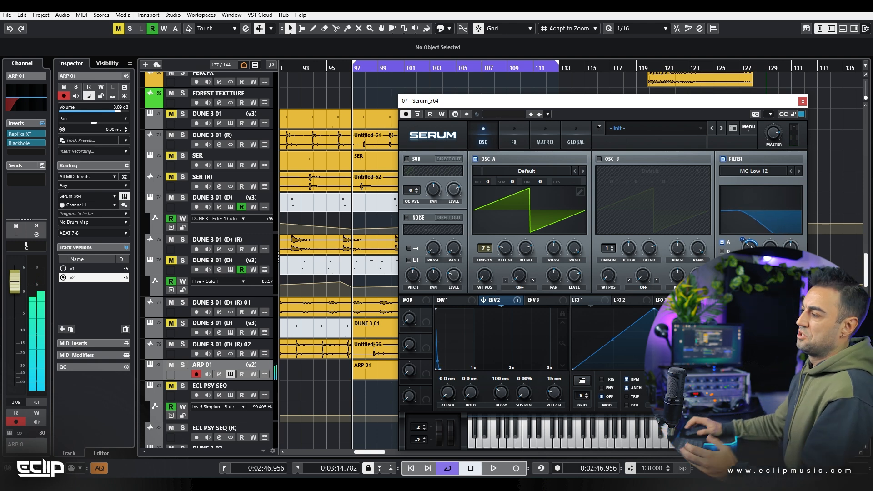
# - Draw a repeating sixteenth-note pattern of G2, D3 and F#3 in the ARP 01 part, starting at bar 97
pyautogui.doubleClick(375, 372)
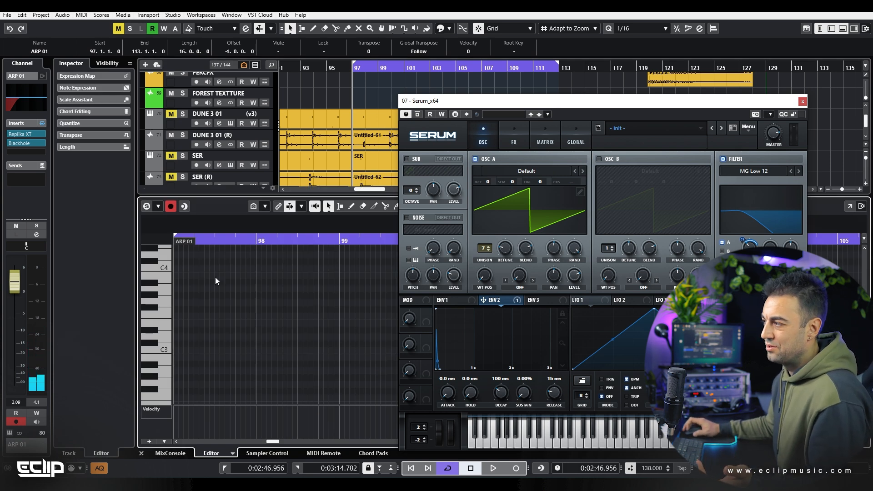
pyautogui.moveTo(249, 319); pyautogui.dragTo(336, 269)
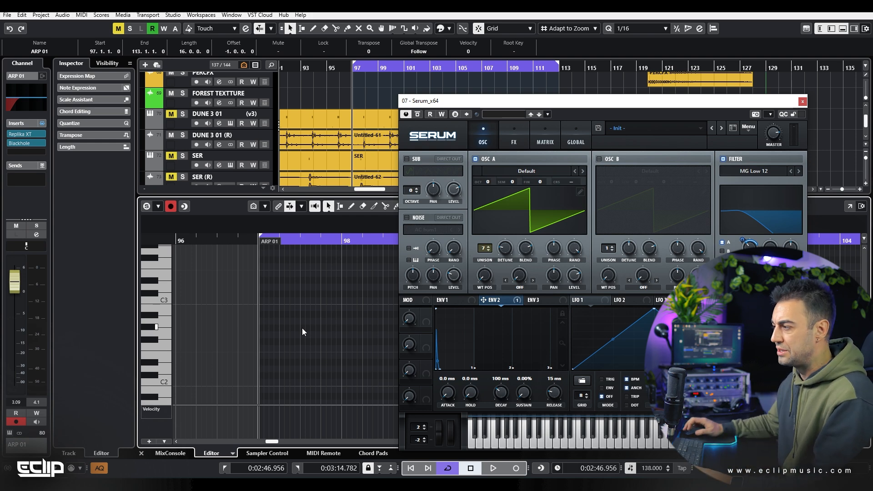
pyautogui.keyDown('alt'); pyautogui.click(262, 335); pyautogui.keyUp('alt')
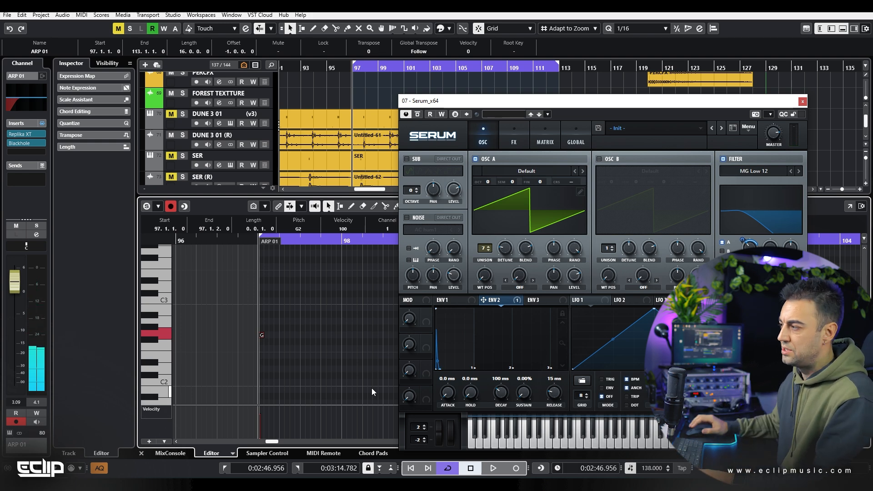
pyautogui.press('Delete')
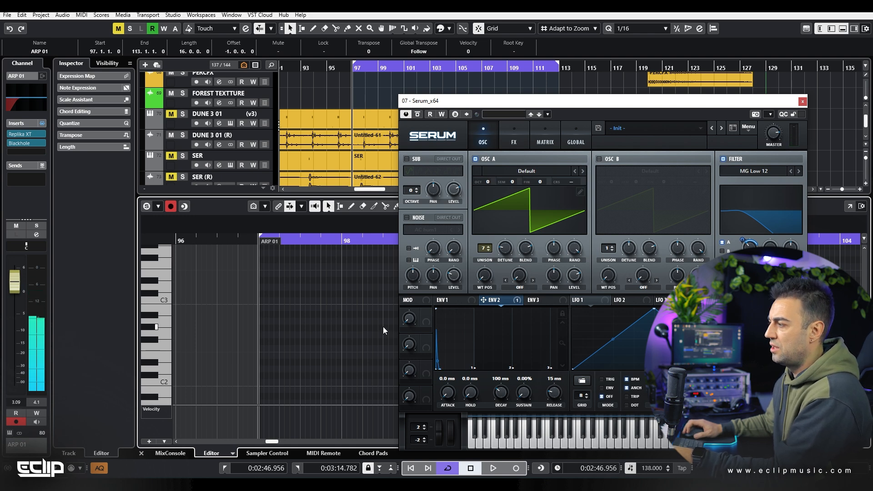
pyautogui.press('8')
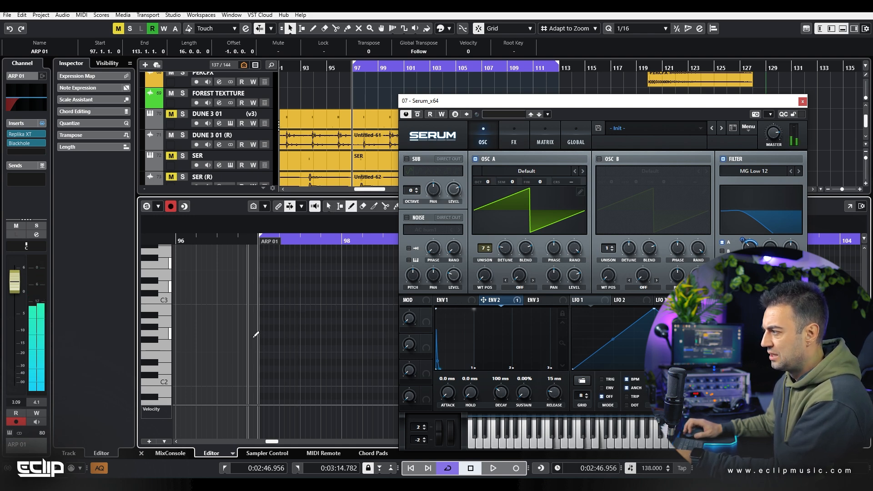
pyautogui.click(261, 335)
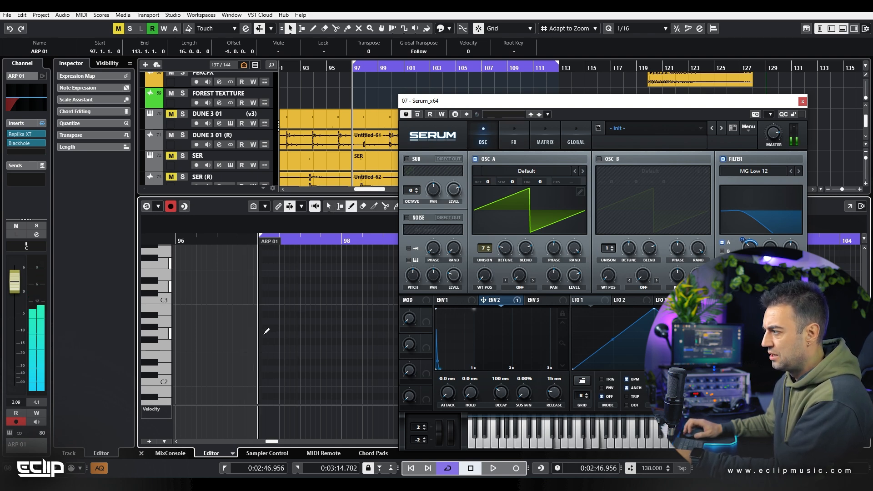
pyautogui.click(267, 287)
pyautogui.click(272, 260)
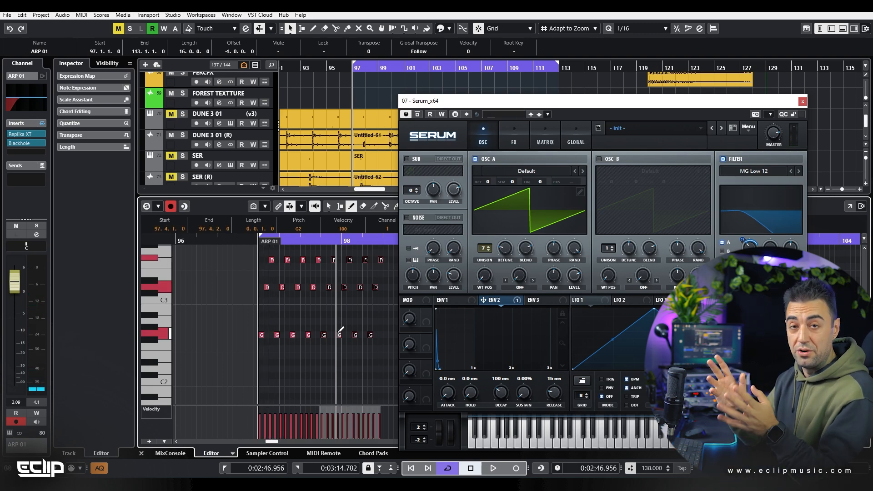
pyautogui.press('Return')
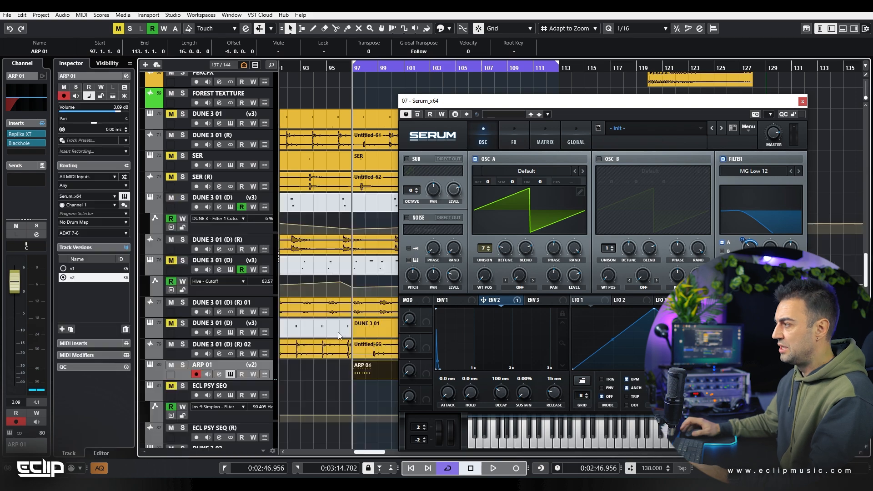
# - Solo and audition the ARP 01 track, move the Serum window aside, and reopen the ARP 01 part for editing
pyautogui.press('s')
pyautogui.press('space')
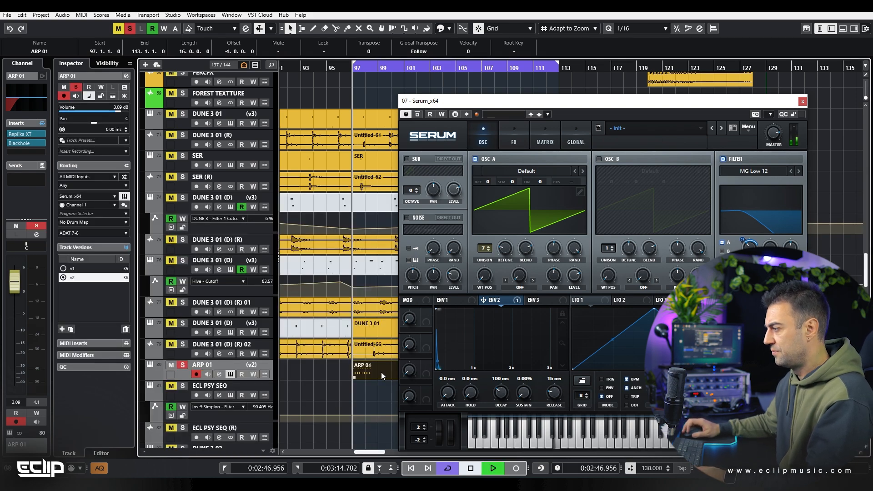
pyautogui.moveTo(562, 102); pyautogui.dragTo(820, 104)
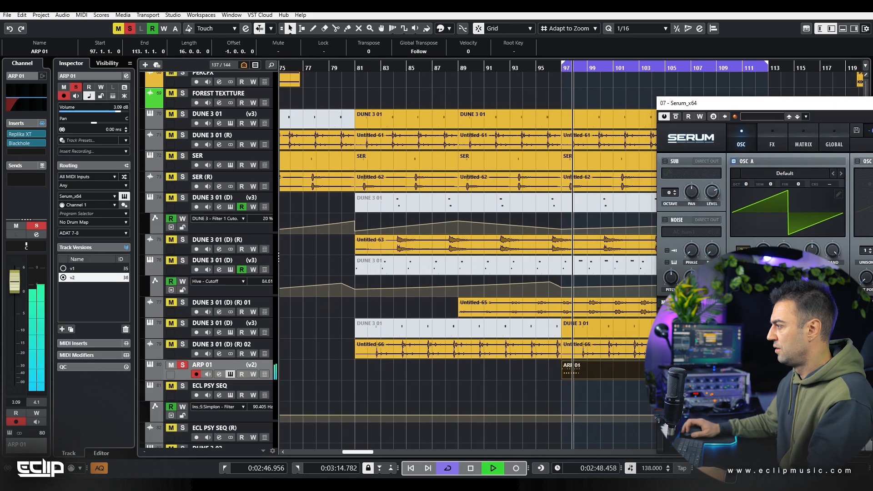
pyautogui.doubleClick(586, 368)
pyautogui.press('space')
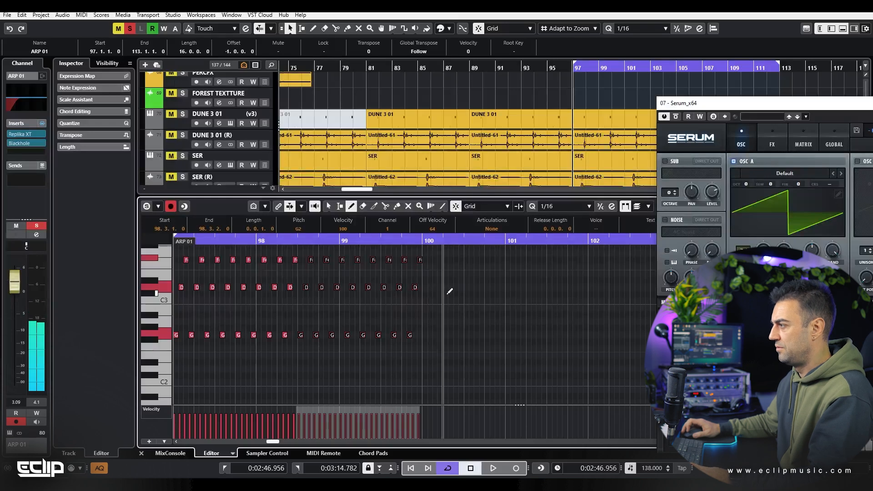
# - Delete the arpeggio notes from bar 99 onward and audition the shortened pattern
pyautogui.press('1')
pyautogui.moveTo(451, 255)
pyautogui.mouseDown()
pyautogui.moveTo(337, 345)
pyautogui.moveTo(342, 354)
pyautogui.mouseUp()
pyautogui.press('Delete')
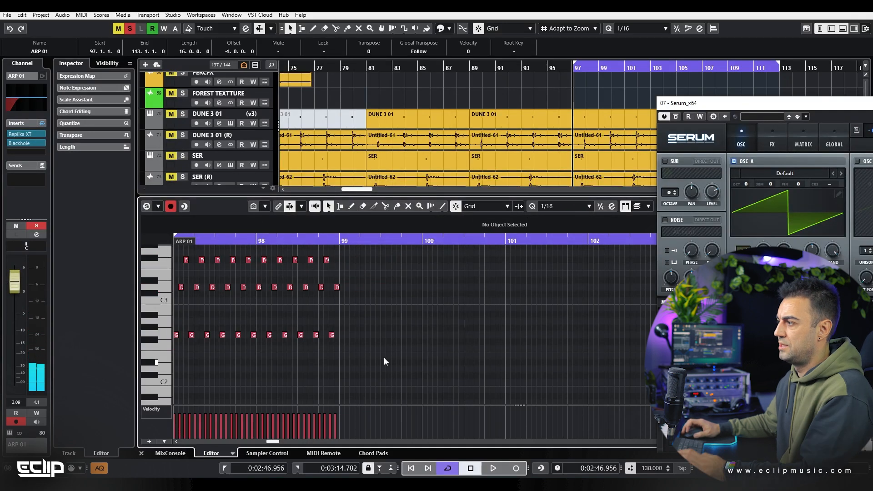
pyautogui.press('space')
pyautogui.press('space')
# - Transpose the pattern's F#3 notes down to F3 and play the result
pyautogui.moveTo(181, 254); pyautogui.dragTo(382, 280)
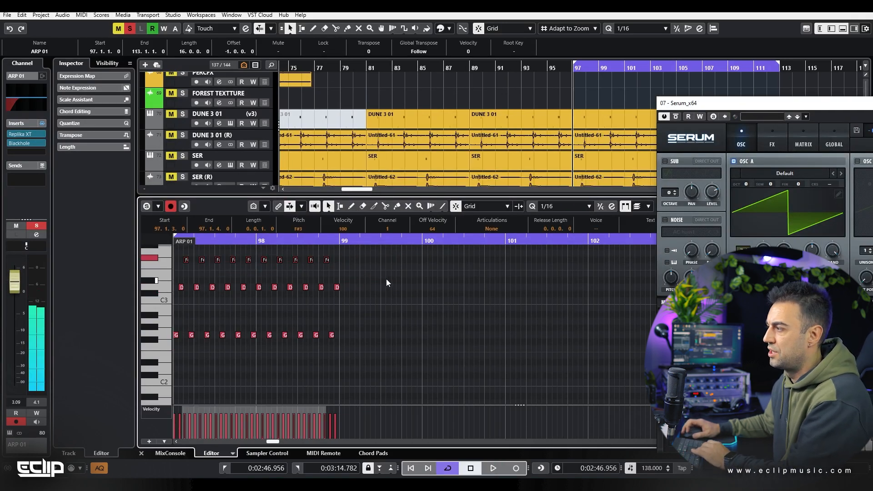
pyautogui.press('Down')
pyautogui.click(394, 267)
pyautogui.press('space')
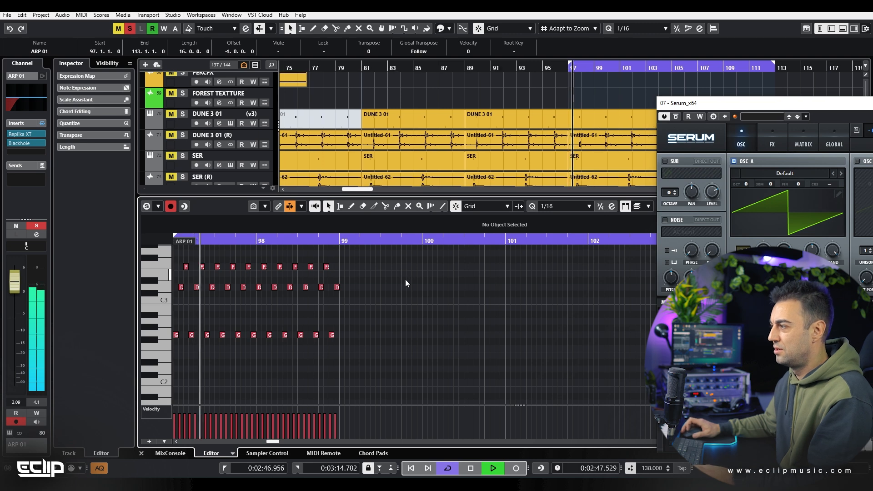
# - Duplicate the whole two-bar note pattern to bars 99 and 100
pyautogui.hotkey('ctrl', 'a')
pyautogui.hotkey('ctrl', 'd')
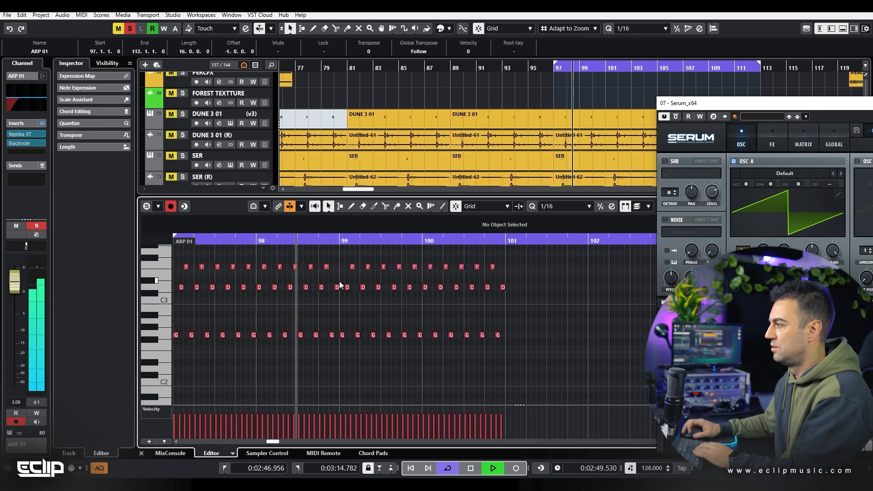
# - Try raising the duplicated pattern's D3 notes to D#3, and instead its F3 notes to G3
pyautogui.moveTo(375, 290); pyautogui.dragTo(535, 318)
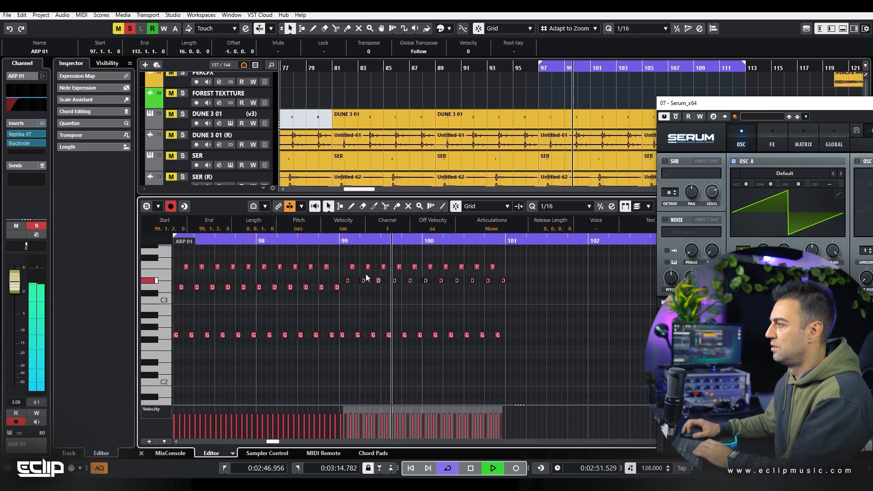
pyautogui.moveTo(343, 255); pyautogui.dragTo(553, 272)
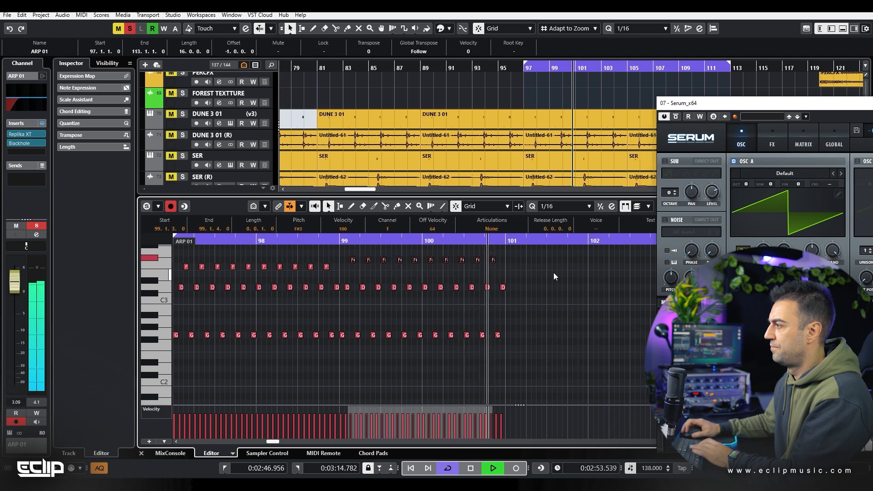
pyautogui.press('Up')
pyautogui.press('Up')
# - Return the duplicated pattern's top notes to F3 and raise its D3 notes to D#3
pyautogui.click(341, 278)
pyautogui.moveTo(341, 278); pyautogui.dragTo(533, 296)
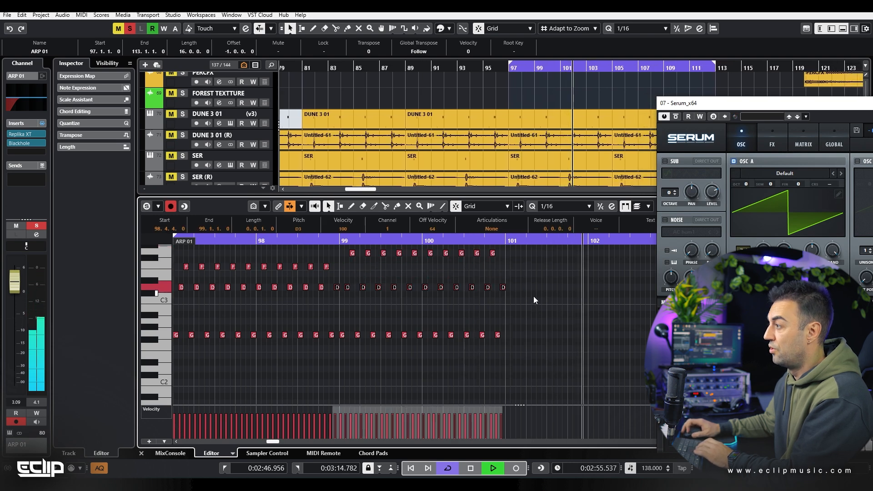
pyautogui.moveTo(519, 254); pyautogui.dragTo(524, 318)
pyautogui.press('Down')
pyautogui.press('Down')
pyautogui.press('Up')
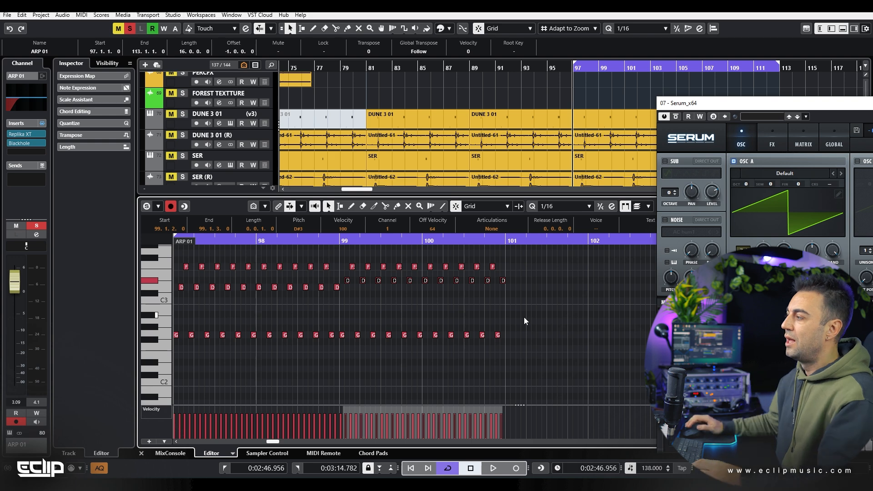
pyautogui.press('g')
pyautogui.press('g')
pyautogui.click(521, 307)
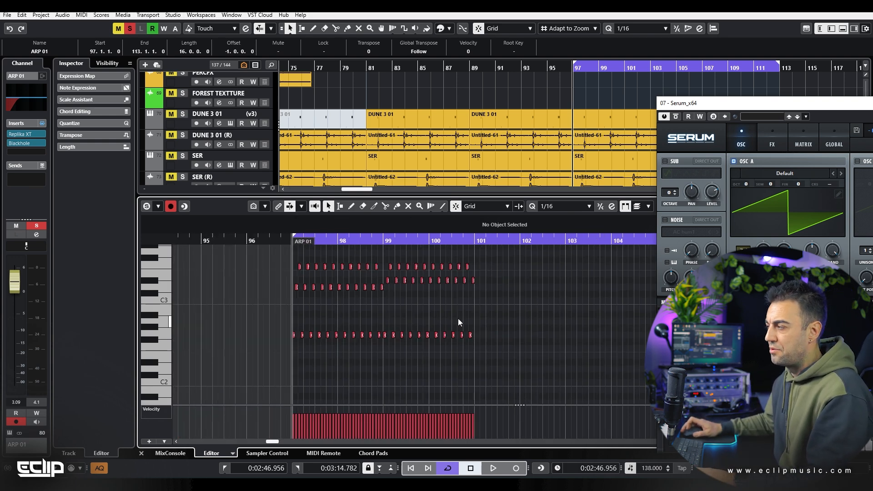
# - Duplicate the whole four-bar pattern to bars 101 through 104 and play it
pyautogui.hotkey('ctrl', 'a')
pyautogui.hotkey('alt', 'd')
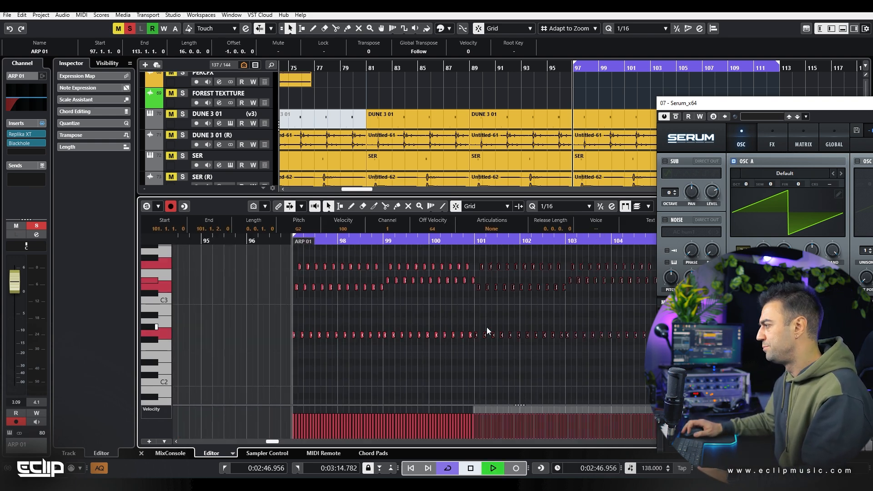
pyautogui.click(486, 326)
pyautogui.press('space')
# - Raise the D3 notes in bars 101 and 102 to D#3 and the F3 notes in bars 103 and 104 to G3
pyautogui.moveTo(469, 287); pyautogui.dragTo(677, 292)
pyautogui.press('Up')
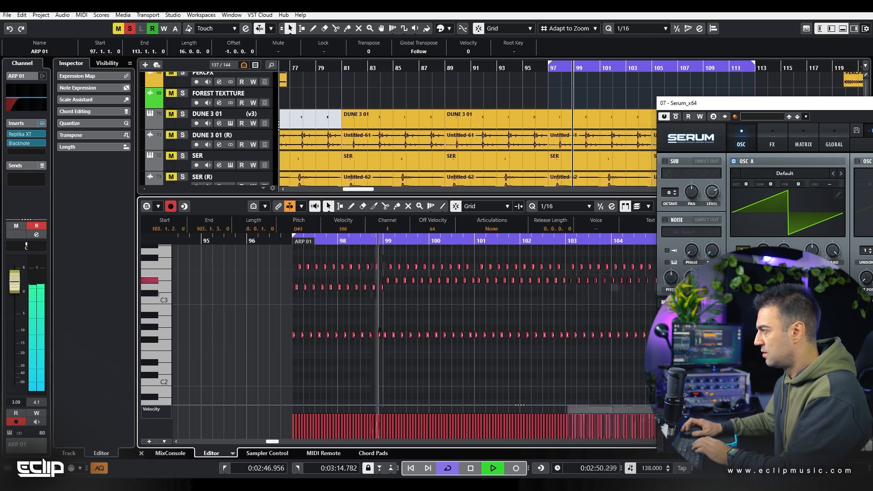
pyautogui.moveTo(570, 255); pyautogui.dragTo(719, 274)
pyautogui.press('Up')
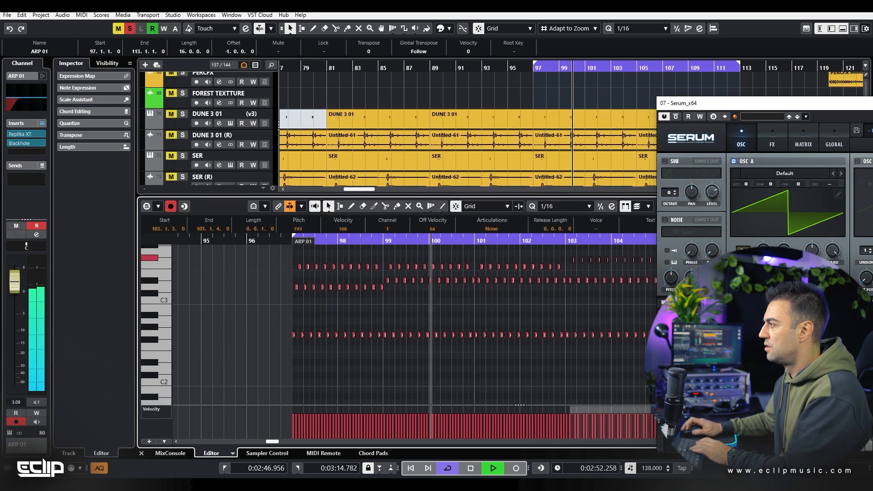
pyautogui.press('Up')
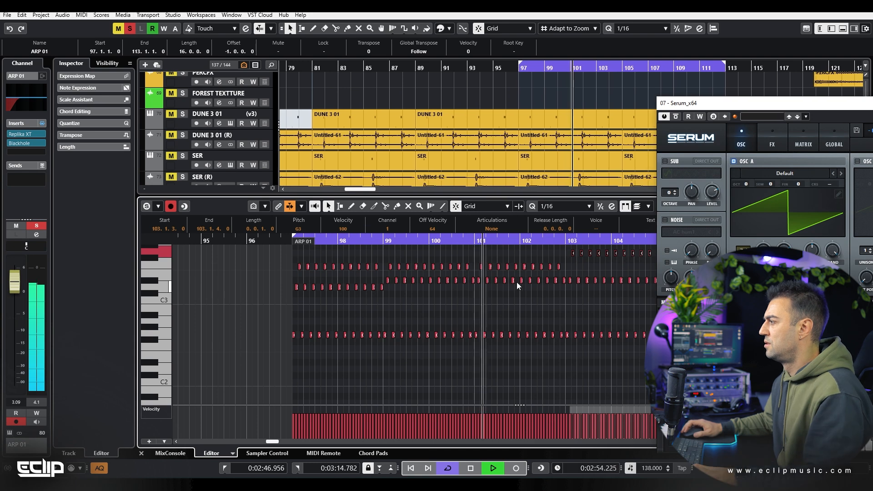
# - Duplicate the full eight-bar pattern so that the copy starts at bar 105
pyautogui.scroll(-2, 468, 280)
pyautogui.scroll(3, 509, 282)
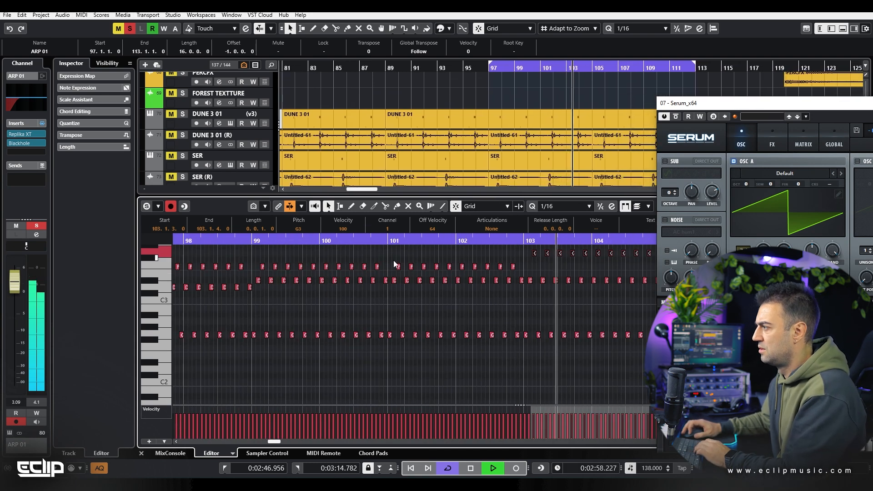
pyautogui.moveTo(394, 260); pyautogui.dragTo(533, 269)
pyautogui.scroll(-2, 421, 279)
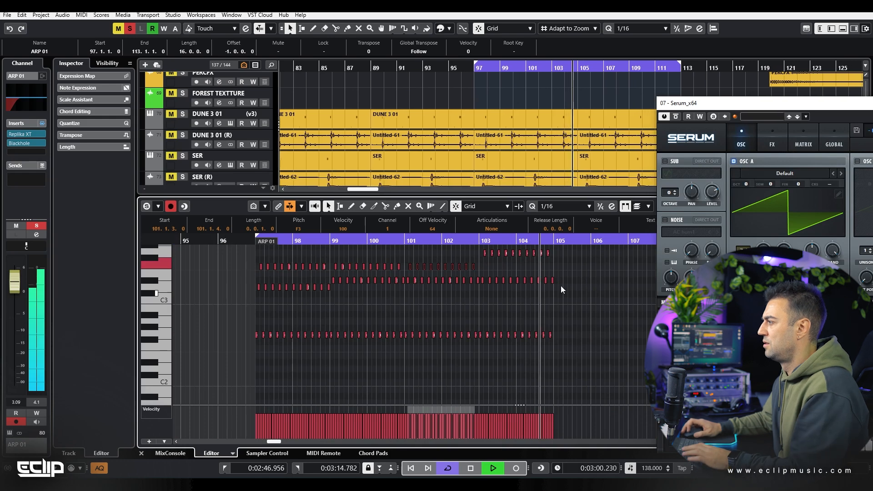
pyautogui.hotkey('ctrl', 'a')
pyautogui.hotkey('ctrl', 'd')
pyautogui.press('space')
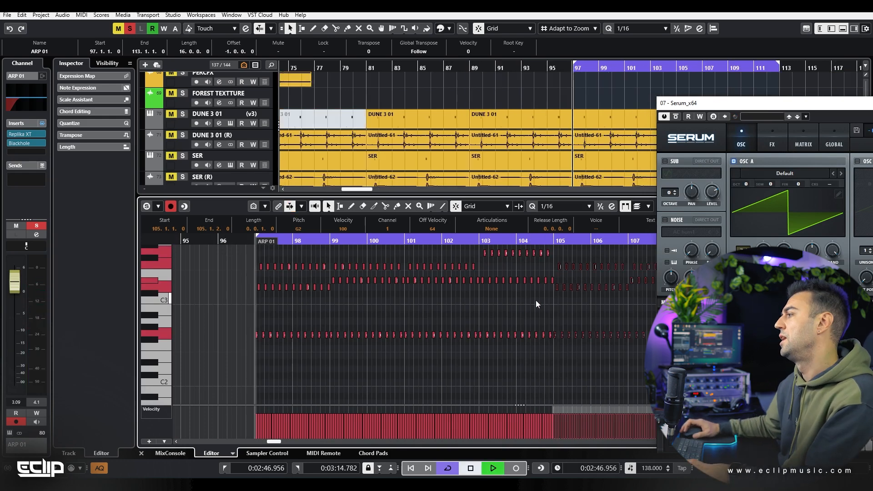
pyautogui.click(535, 300)
pyautogui.press('space')
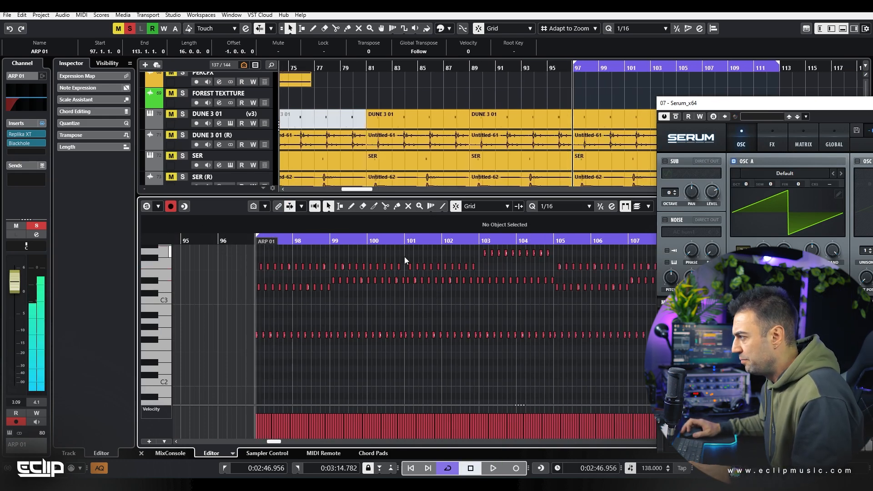
# - Try lowering the D#3 notes in bars 101 and 102 to D3, and return them to D#3 after listening
pyautogui.scroll(2, 440, 270)
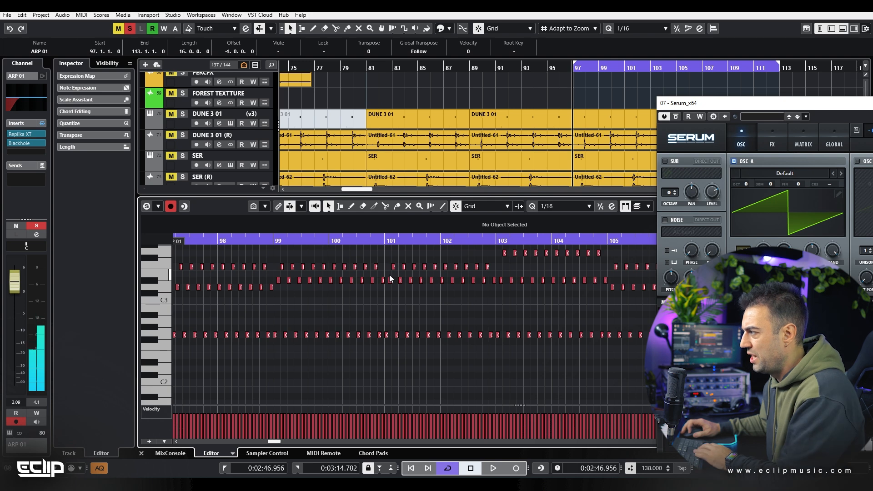
pyautogui.moveTo(389, 275); pyautogui.dragTo(494, 295)
pyautogui.press('Down')
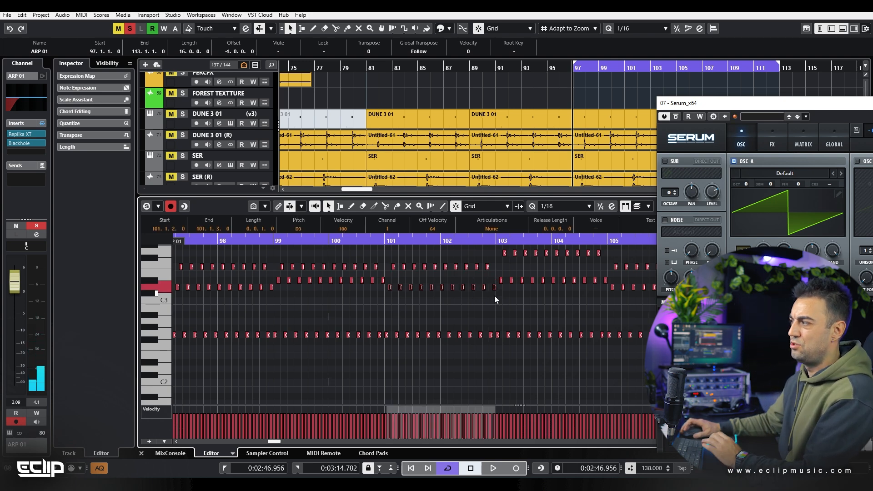
pyautogui.click(326, 321)
pyautogui.press('space')
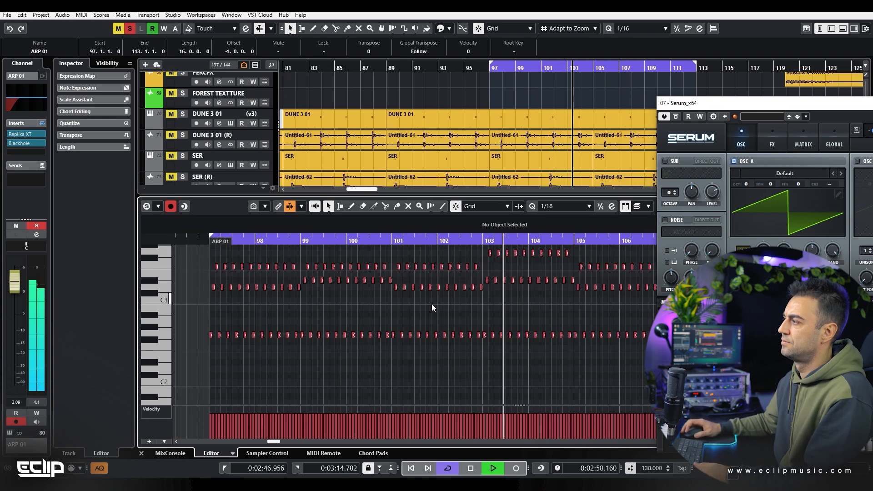
pyautogui.press('space')
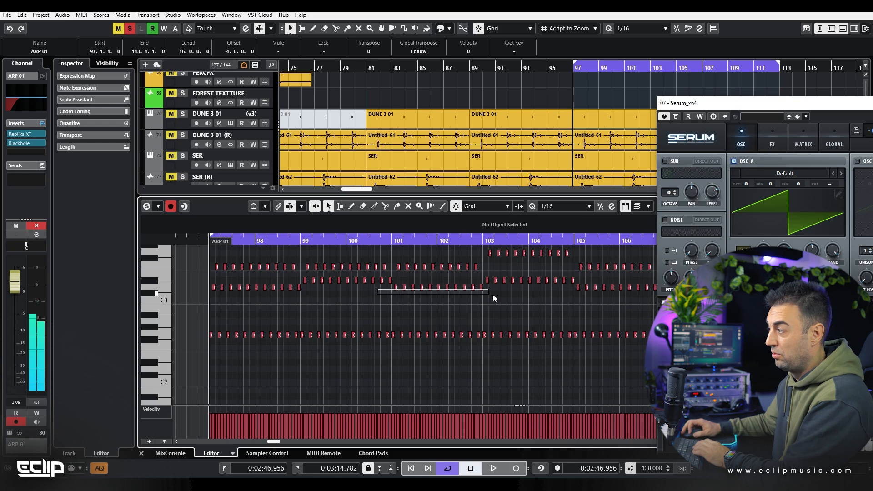
pyautogui.moveTo(500, 287); pyautogui.dragTo(501, 288)
pyautogui.press('Up')
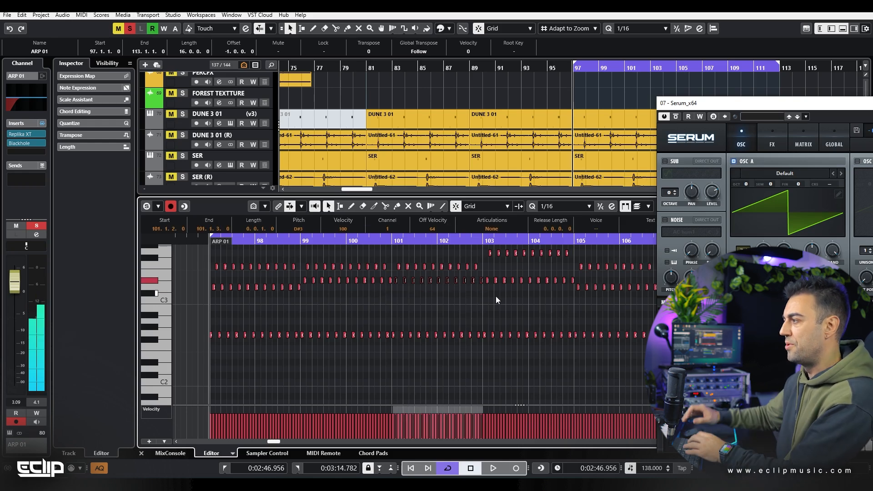
# - Raise the F3 notes in bars 101 and 102 to G3 and the D#3 notes in bars 103 and 104 to F3
pyautogui.moveTo(397, 260); pyautogui.dragTo(487, 272)
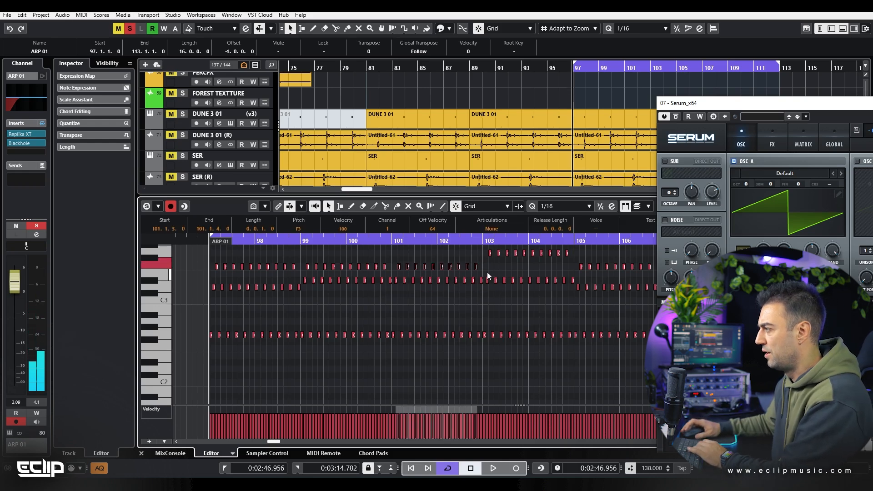
pyautogui.press('Up')
pyautogui.press('Up')
pyautogui.scroll(2, 506, 283)
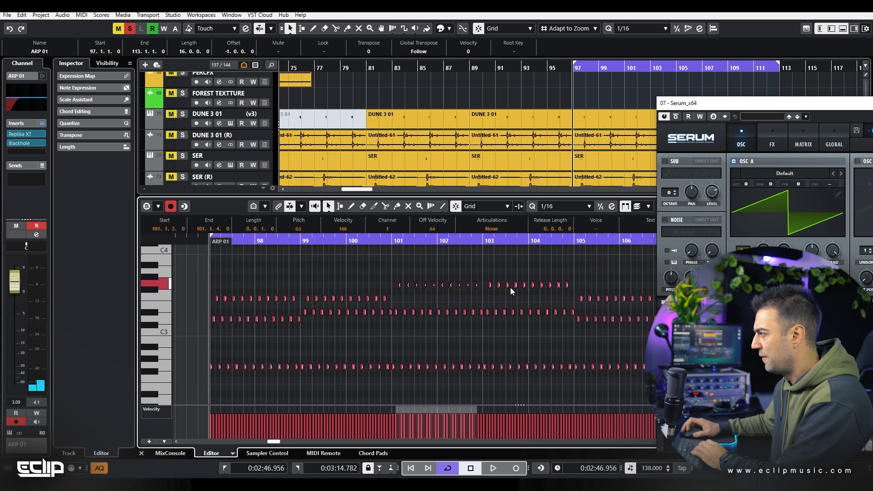
pyautogui.moveTo(486, 303); pyautogui.dragTo(573, 320)
pyautogui.press('space')
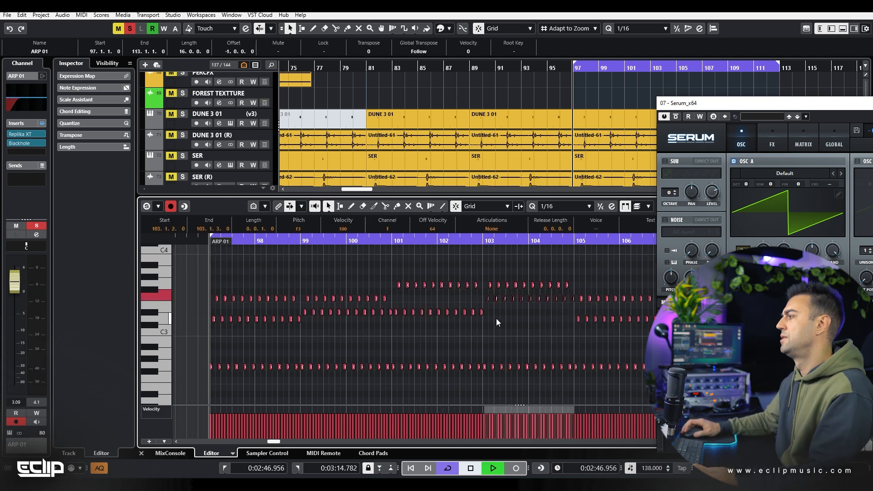
# - Remove the duplicated notes from bar 105 onward and listen to the remaining eight-bar pattern
pyautogui.keyDown('ctrl'); pyautogui.scroll(-2, 472, 322); pyautogui.keyUp('ctrl')
pyautogui.click(461, 341)
pyautogui.keyDown('ctrl'); pyautogui.scroll(-2, 564, 310); pyautogui.keyUp('ctrl')
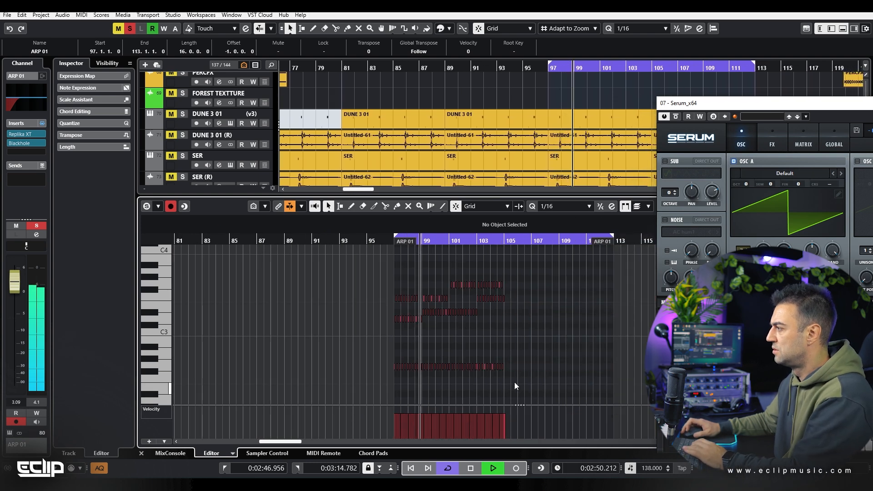
pyautogui.keyDown('ctrl'); pyautogui.scroll(2, 512, 341); pyautogui.keyUp('ctrl')
pyautogui.keyDown('ctrl'); pyautogui.scroll(1, 511, 339); pyautogui.keyUp('ctrl')
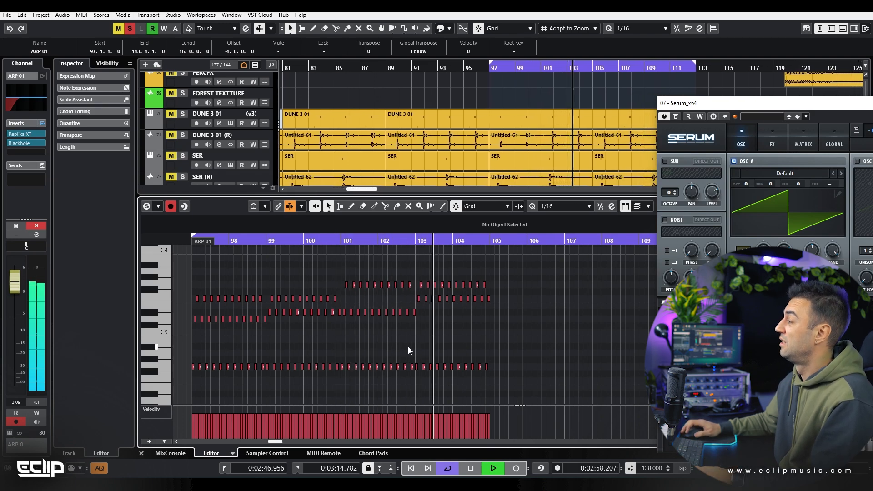
pyautogui.press('space')
# - Delete all notes of the pattern and enter a single sixteenth-note G2 at the start of bar 97
pyautogui.hotkey('ctrl', 'a')
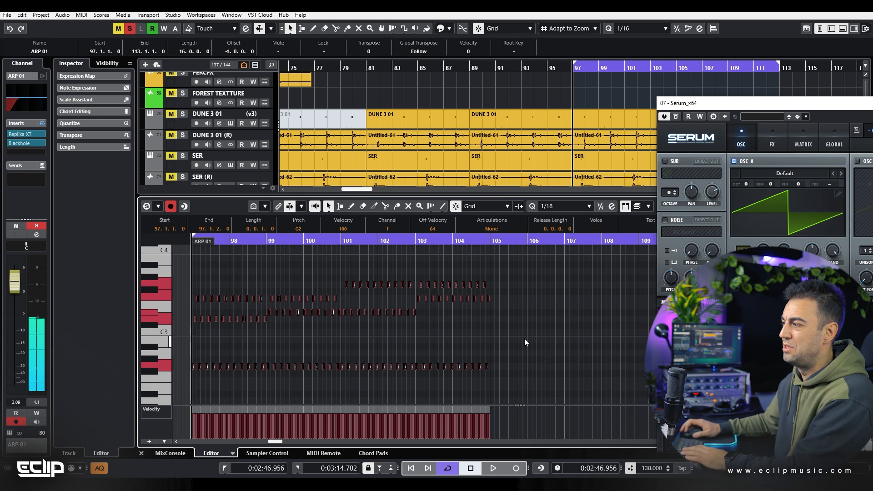
pyautogui.press('Delete')
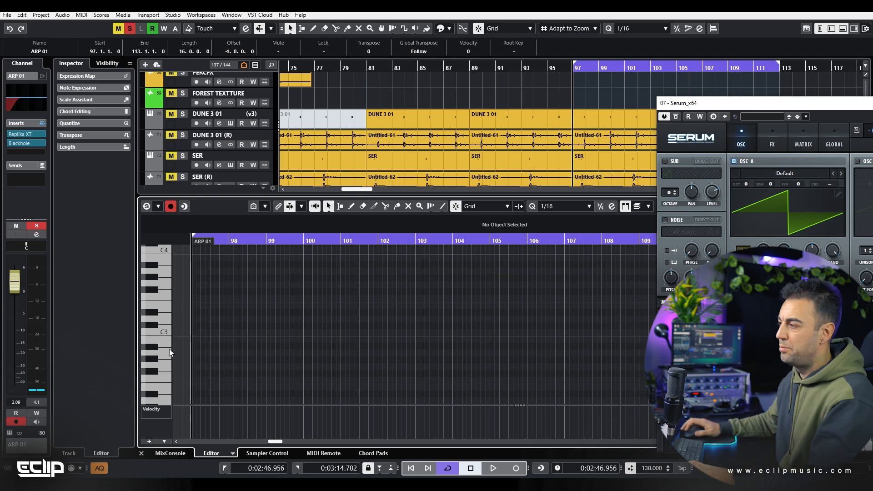
pyautogui.scroll(3, 186, 313)
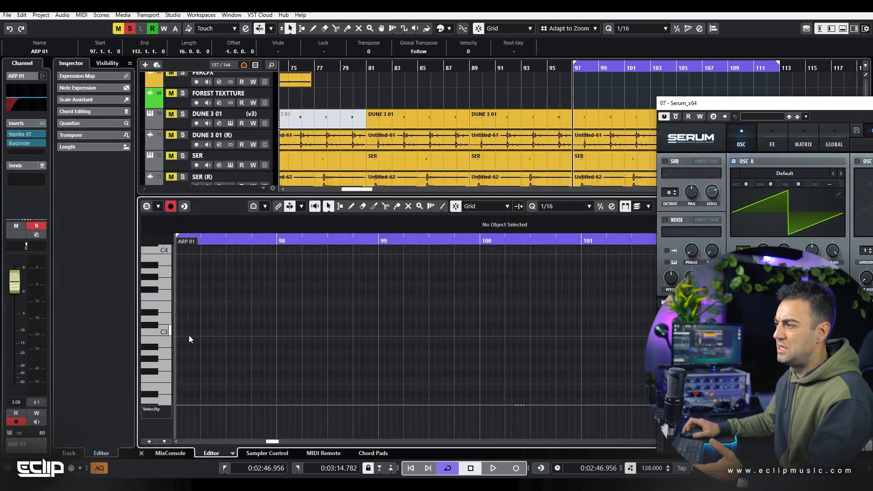
pyautogui.click(168, 279)
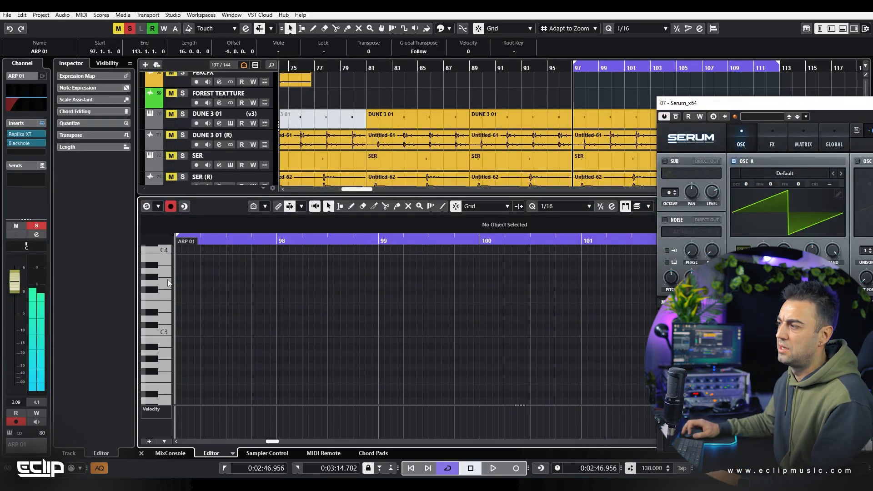
pyautogui.click(161, 365)
pyautogui.keyDown('alt'); pyautogui.click(179, 367); pyautogui.keyUp('alt')
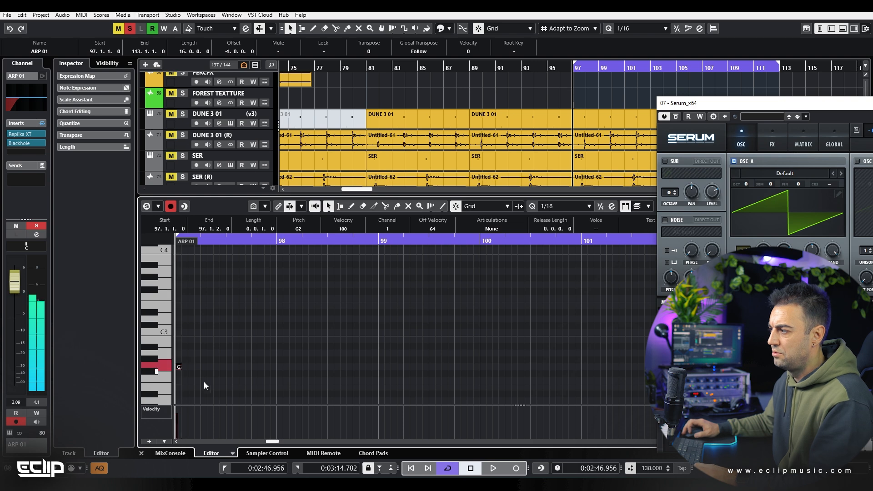
# - Repeat the G2 note as consecutive sixteenths across the first half of bar 97
pyautogui.hotkey('ctrl', 'd')
pyautogui.hotkey('ctrl', 'd')
pyautogui.hotkey('ctrl', 'd')
pyautogui.hotkey('ctrl', 'a')
pyautogui.hotkey('ctrl', 'd')
pyautogui.hotkey('ctrl', 'w')
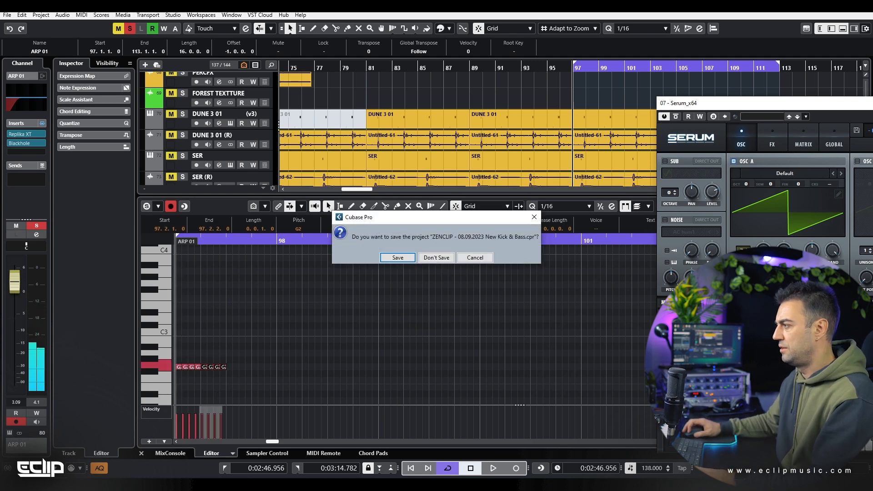
pyautogui.press('Escape')
# - Keep doubling the G2 sixteenths until they fill bars 97 through 100, and play the result
pyautogui.hotkey('ctrl', 'a')
pyautogui.hotkey('ctrl', 'd')
pyautogui.hotkey('ctrl', 'a')
pyautogui.hotkey('ctrl', 'd')
pyautogui.hotkey('ctrl', 'a')
pyautogui.hotkey('ctrl', 'd')
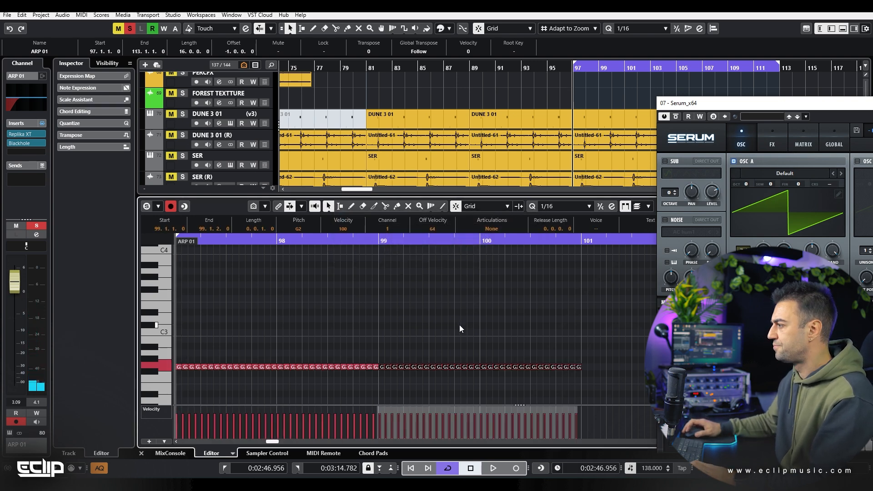
pyautogui.press('space')
pyautogui.click(386, 312)
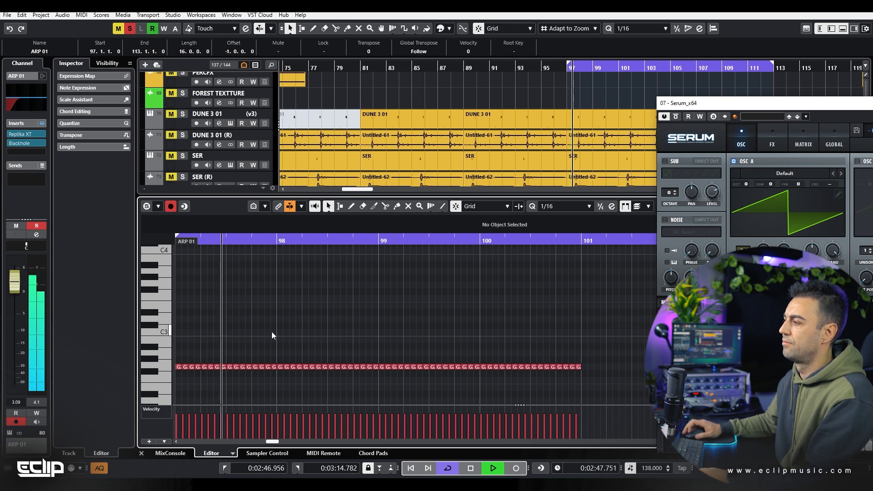
pyautogui.press('space')
# - Raise the third G2 note of bar 97 to D3 and play the pattern
pyautogui.moveTo(191, 323); pyautogui.dragTo(360, 311)
pyautogui.scroll(3, 365, 329)
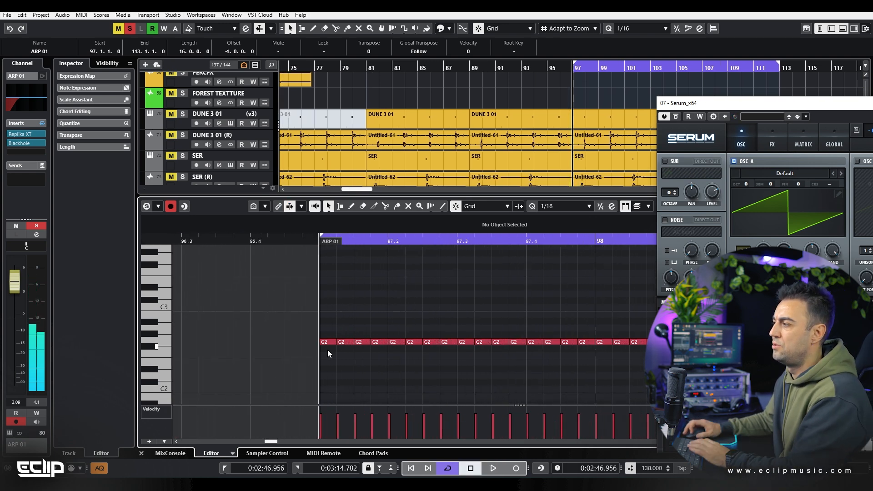
pyautogui.click(362, 341)
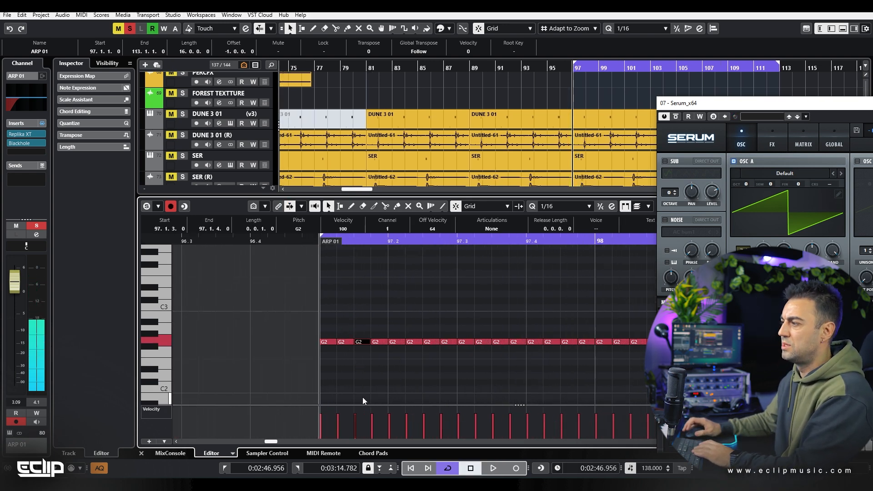
pyautogui.press('Up')
pyautogui.press('Up')
pyautogui.press('Up')
pyautogui.press('Up')
pyautogui.press('Up')
pyautogui.press('Up')
pyautogui.press('Up')
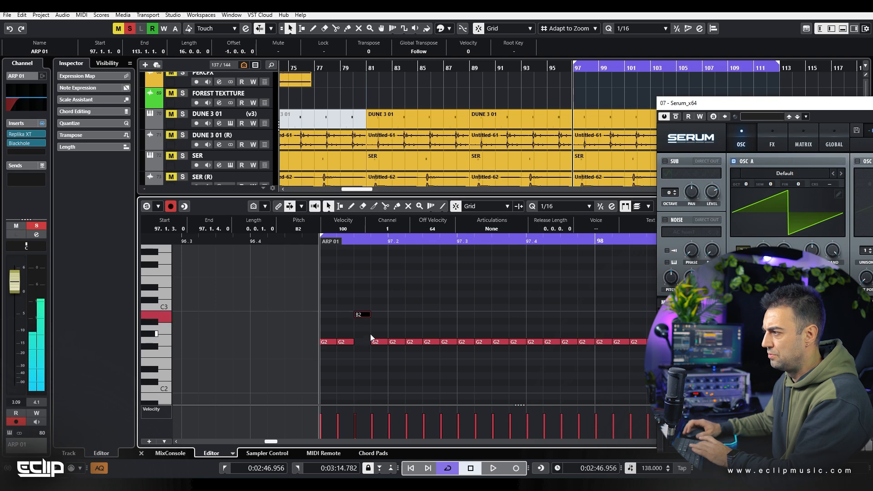
pyautogui.press('space')
pyautogui.click(423, 331)
# - Raise the sixth note of bar 97, at 97.2.2, to D#3 and play the pattern
pyautogui.click(415, 342)
pyautogui.press('Up')
pyautogui.press('Up')
pyautogui.press('Up')
pyautogui.press('Up')
pyautogui.press('Up')
pyautogui.press('Up')
pyautogui.press('Up')
pyautogui.press('Up')
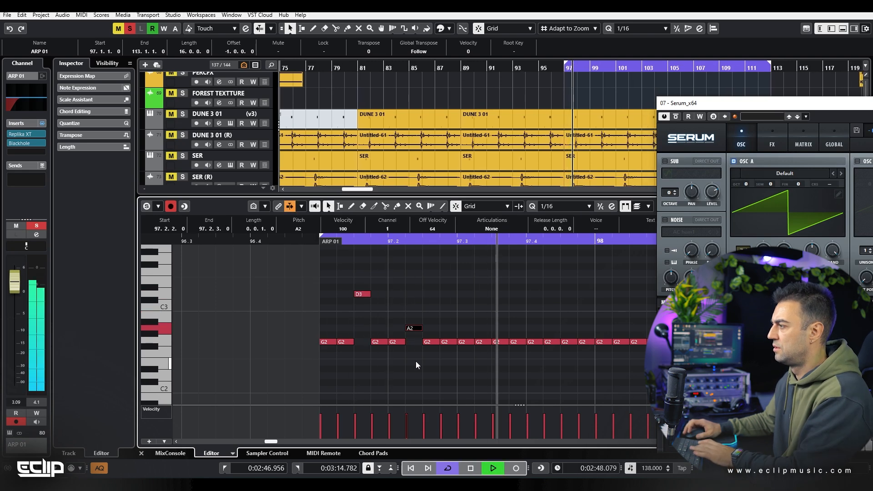
pyautogui.press('space')
pyautogui.click(459, 298)
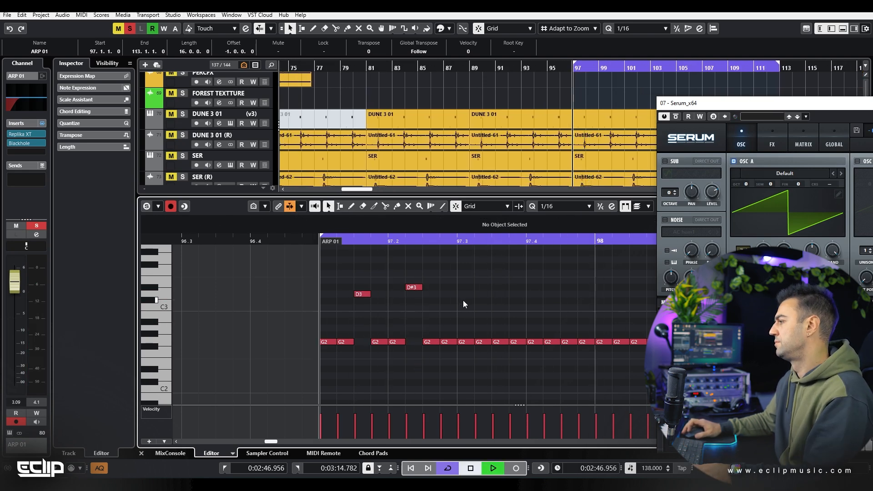
pyautogui.press('space')
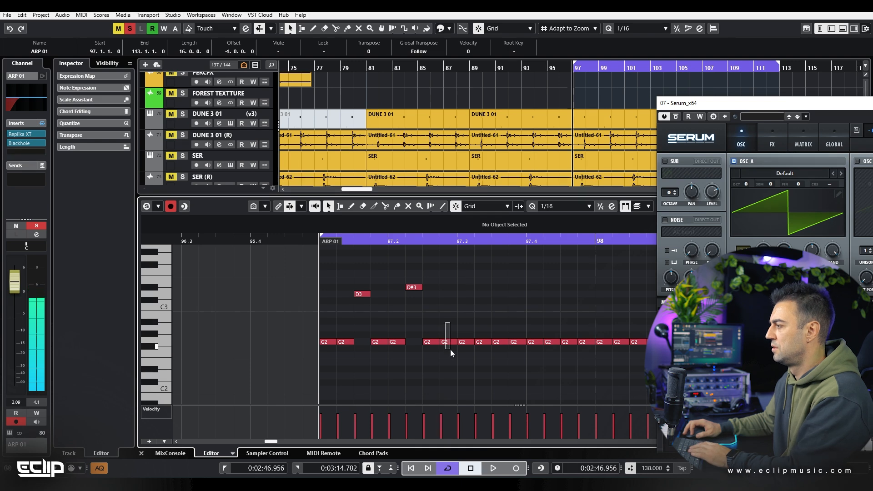
# - Shorten the six G2 notes in the first half of bar 97 and play the result
pyautogui.moveTo(298, 328); pyautogui.dragTo(448, 340)
pyautogui.click(444, 310)
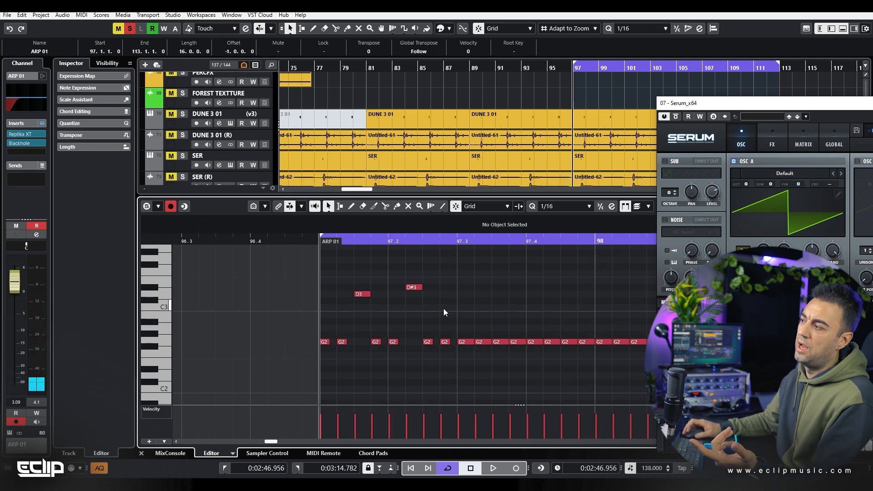
pyautogui.press('space')
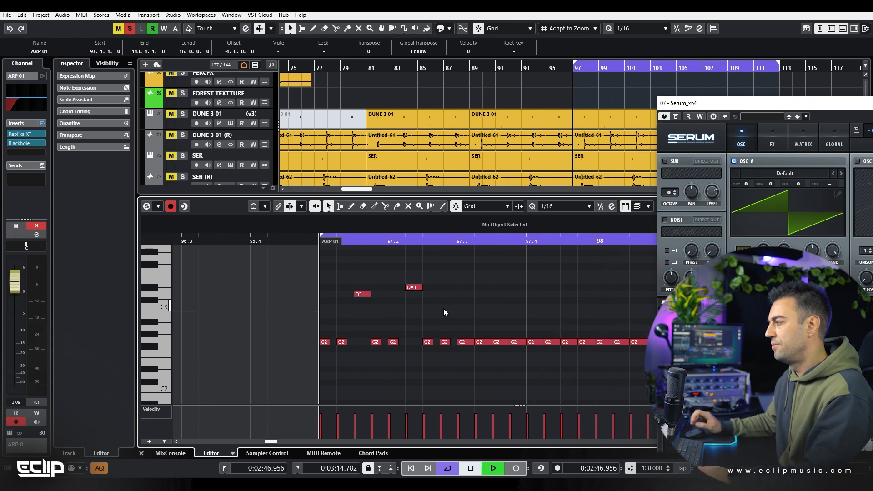
pyautogui.scroll(-2, 392, 323)
pyautogui.press('space')
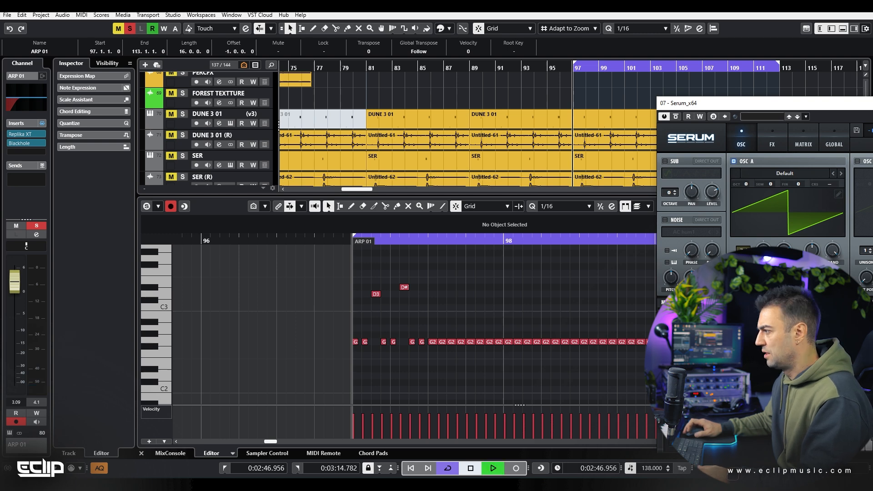
# - Delete the G2 notes after the first half of bar 97, duplicate the remaining half-bar pattern to fill the bar, and play it
pyautogui.press('space')
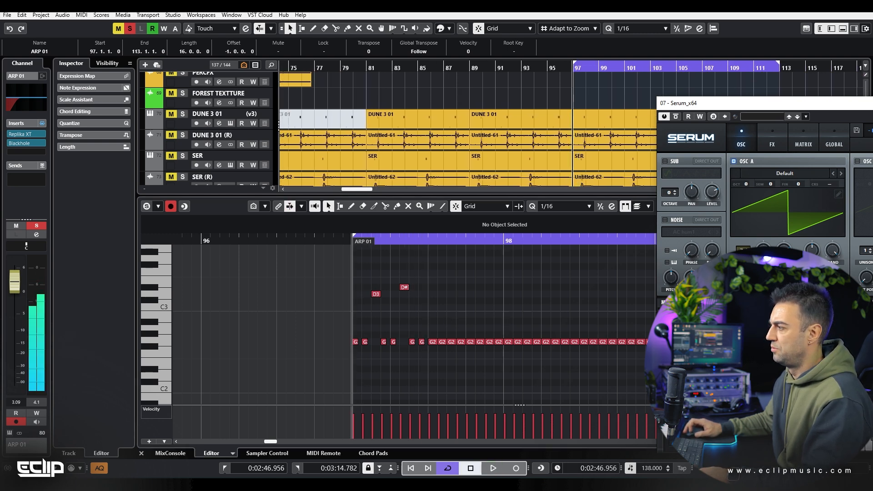
pyautogui.press('space')
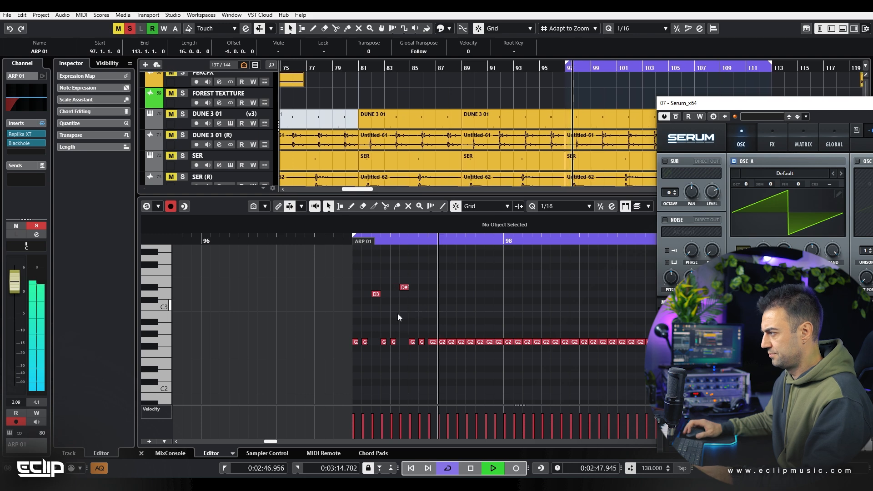
pyautogui.press('g')
pyautogui.press('space')
pyautogui.moveTo(409, 327); pyautogui.dragTo(653, 356)
pyautogui.press('Delete')
pyautogui.hotkey('ctrl', 'a')
pyautogui.hotkey('ctrl', 'd')
pyautogui.press('space')
pyautogui.click(462, 360)
pyautogui.scroll(3, 438, 331)
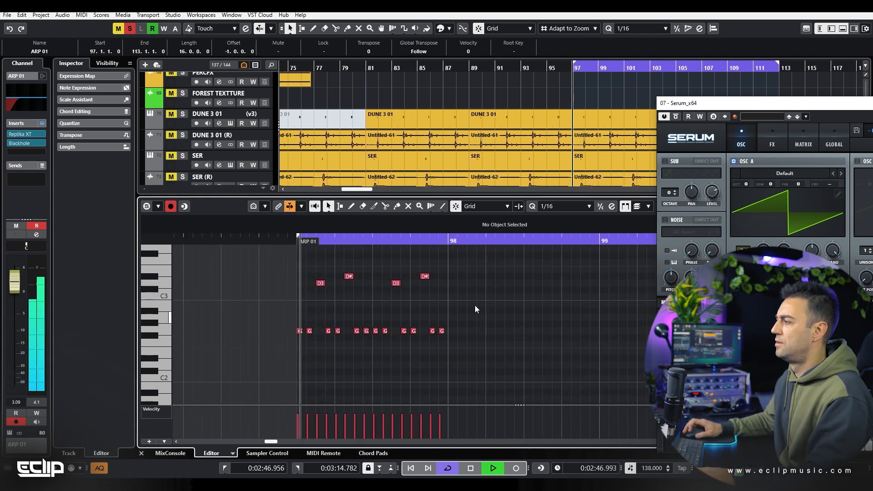
# - Duplicate the bar 97 pattern into bar 98 and play the two bars
pyautogui.hotkey('ctrl', 'a')
pyautogui.hotkey('ctrl', 'd')
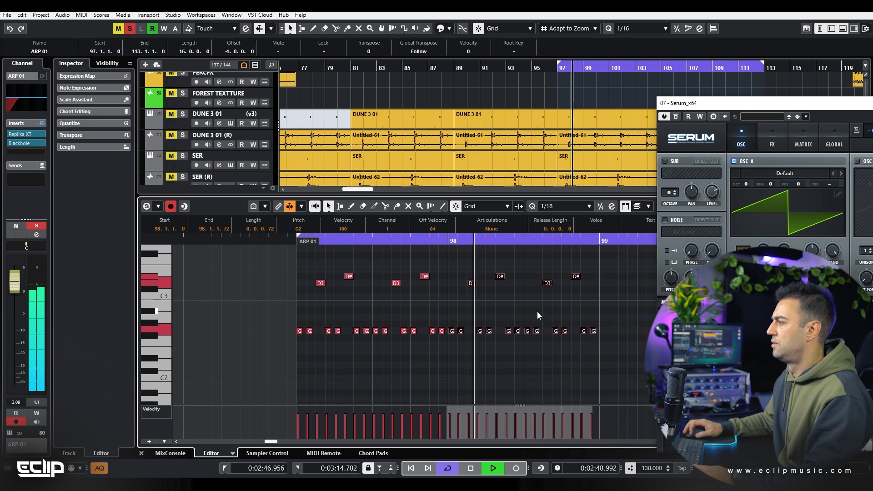
pyautogui.click(537, 315)
pyautogui.press('space')
pyautogui.press('space')
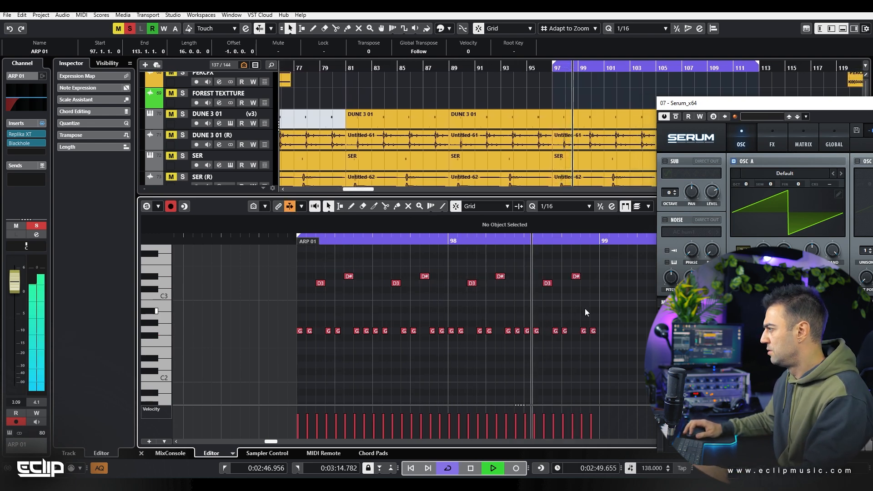
pyautogui.press('space')
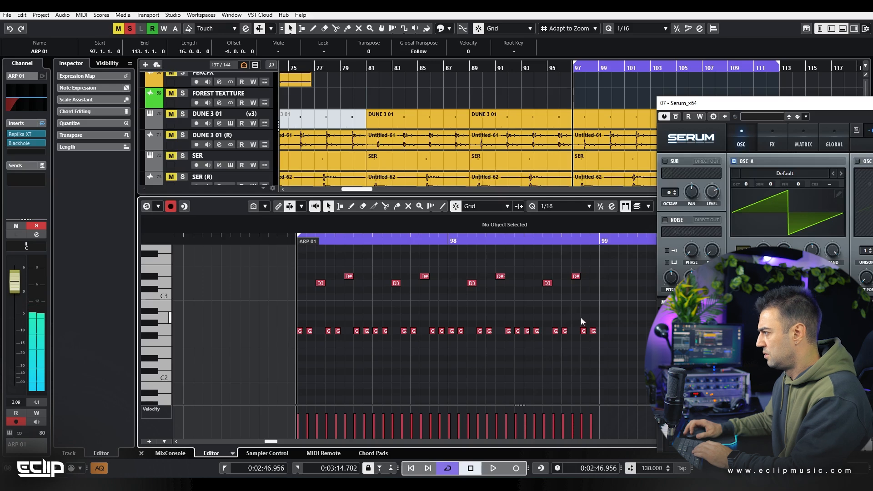
# - Raise the G2 note at 98.4.3 to F3 and play the pattern
pyautogui.click(584, 330)
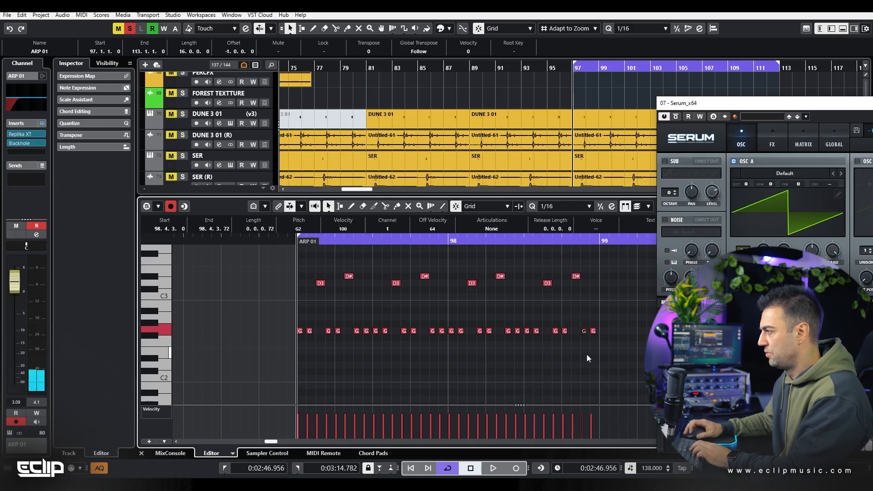
pyautogui.hotkey('shift', 'Up')
pyautogui.press('Down')
pyautogui.press('Down')
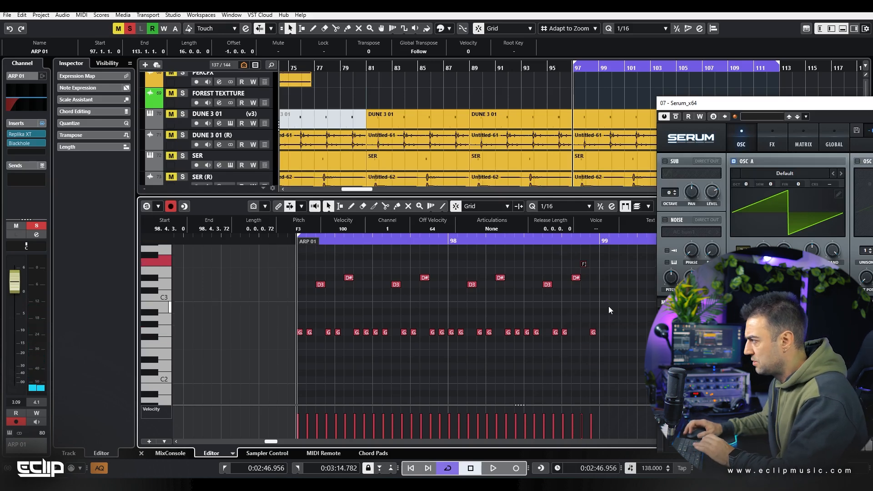
pyautogui.moveTo(588, 268); pyautogui.dragTo(590, 267)
pyautogui.click(591, 279)
pyautogui.press('space')
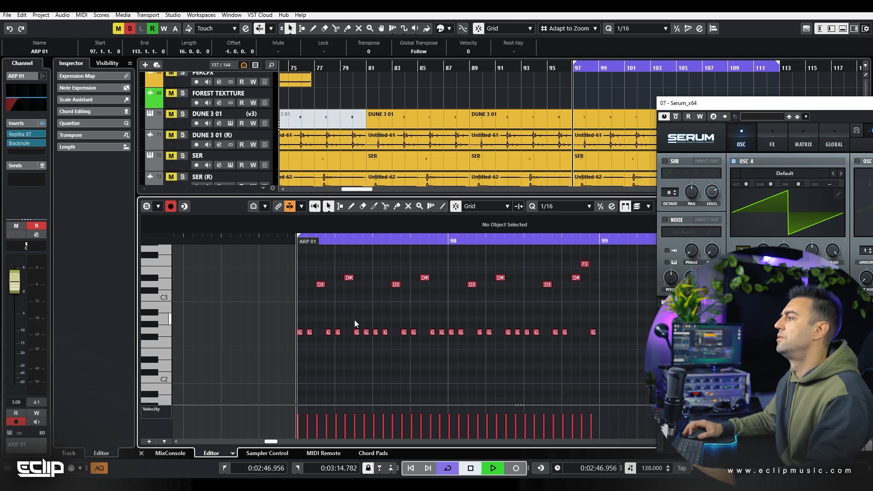
# - Duplicate the two-bar pattern into bars 99 and 100 and listen to it
pyautogui.scroll(-2, 354, 321)
pyautogui.hotkey('ctrl', 'a')
pyautogui.hotkey('ctrl', 'd')
pyautogui.scroll(-2, 402, 325)
pyautogui.scroll(2, 536, 320)
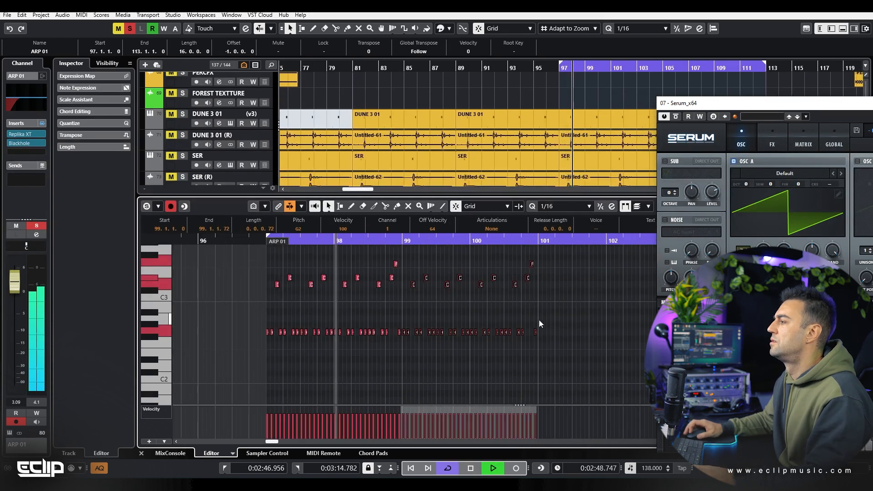
pyautogui.click(535, 313)
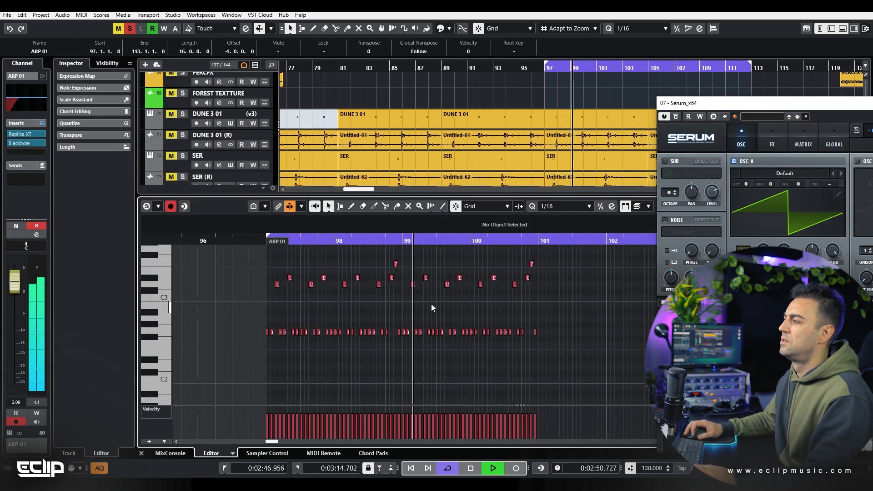
pyautogui.scroll(3, 400, 300)
pyautogui.press('space')
# - Shift the closing D#3 and F3 of bar 98 one sixteenth later, move the last G2 back to 98.4.2, and start playback
pyautogui.moveTo(374, 261); pyautogui.dragTo(409, 287)
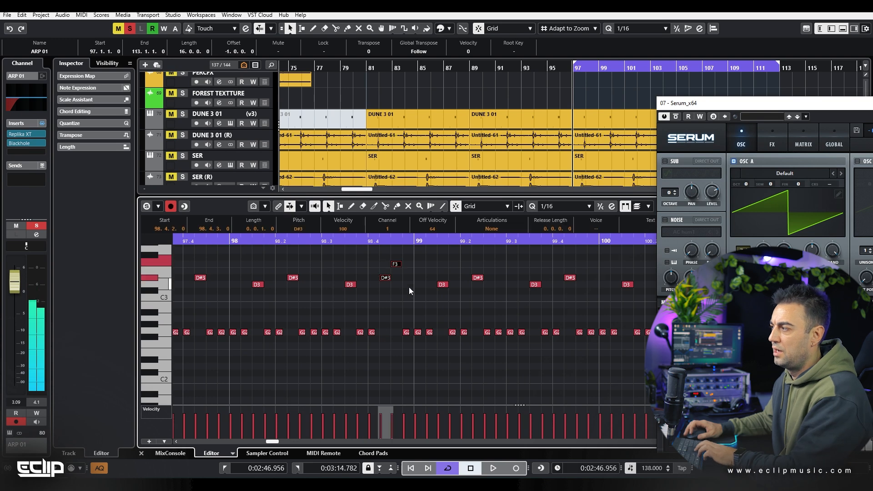
pyautogui.hotkey('ctrl', 'Right')
pyautogui.moveTo(401, 324); pyautogui.dragTo(410, 344)
pyautogui.hotkey('ctrl', 'Left')
pyautogui.hotkey('ctrl', 'Left')
pyautogui.click(407, 346)
pyautogui.scroll(-3, 385, 305)
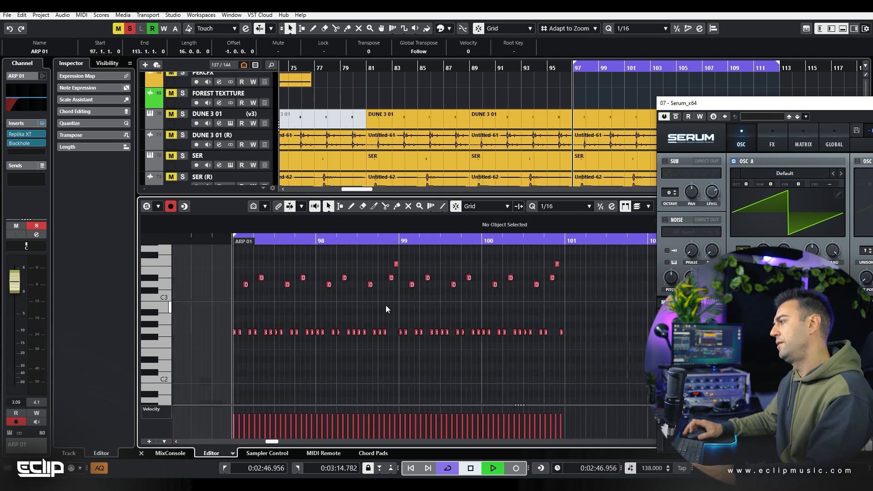
pyautogui.press('space')
# - Replace the notes in bars 99 and 100 with a copy of the edited bars 97 and 98, and play the result
pyautogui.moveTo(589, 250); pyautogui.dragTo(400, 340)
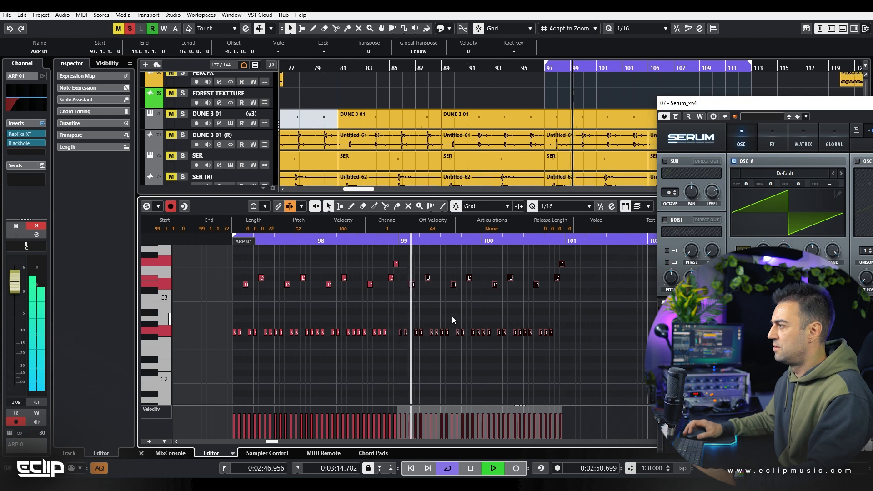
pyautogui.click(518, 307)
pyautogui.press('space')
pyautogui.press('space')
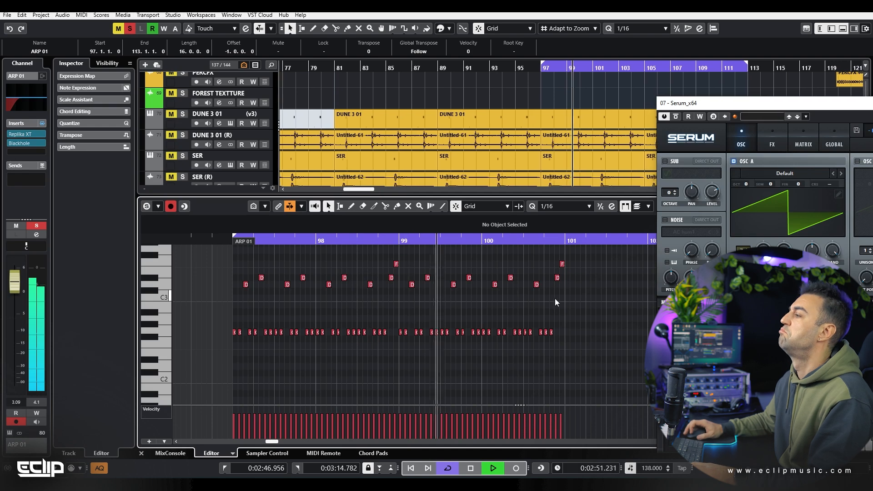
# - Duplicate the four-bar pattern into bars 101 through 104 and listen through the copy
pyautogui.press('g')
pyautogui.hotkey('ctrl', 'a')
pyautogui.hotkey('ctrl', 'd')
pyautogui.press('h')
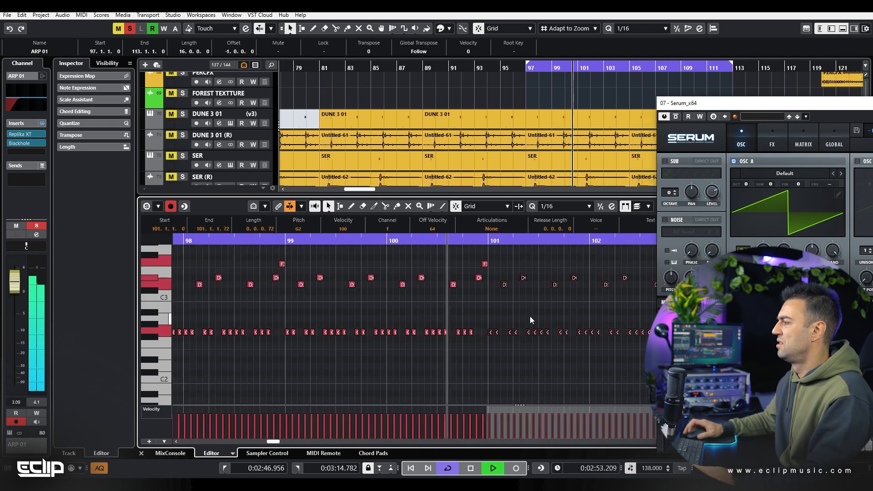
pyautogui.press('g')
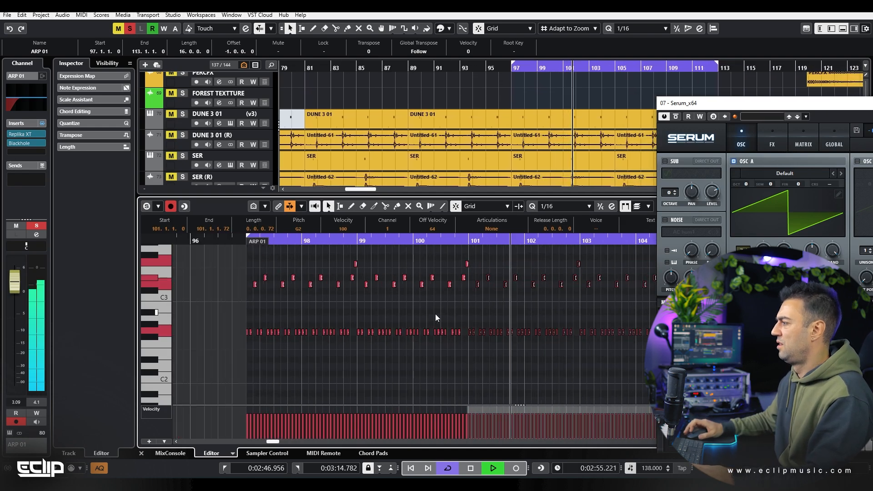
pyautogui.moveTo(572, 312); pyautogui.dragTo(391, 322)
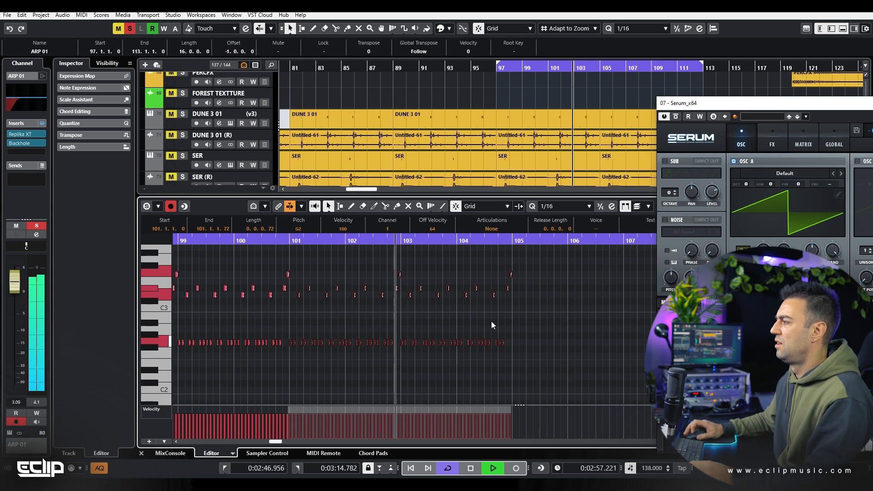
pyautogui.click(523, 294)
pyautogui.press('h')
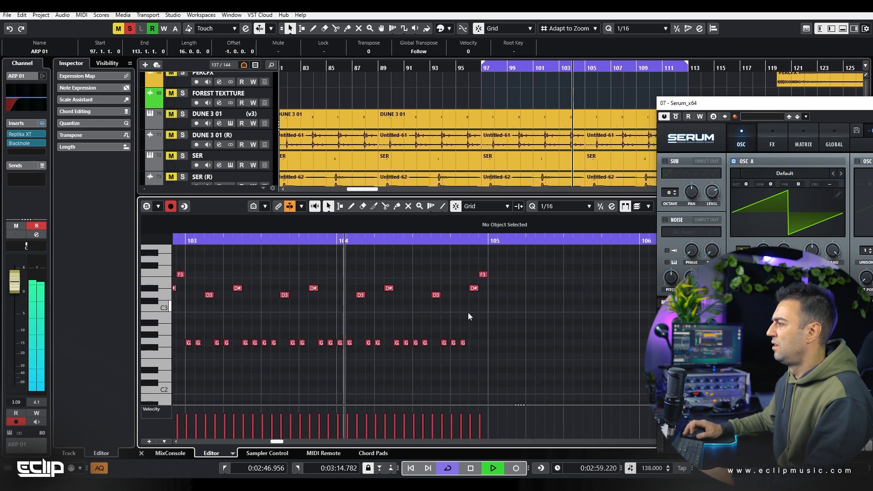
pyautogui.press('space')
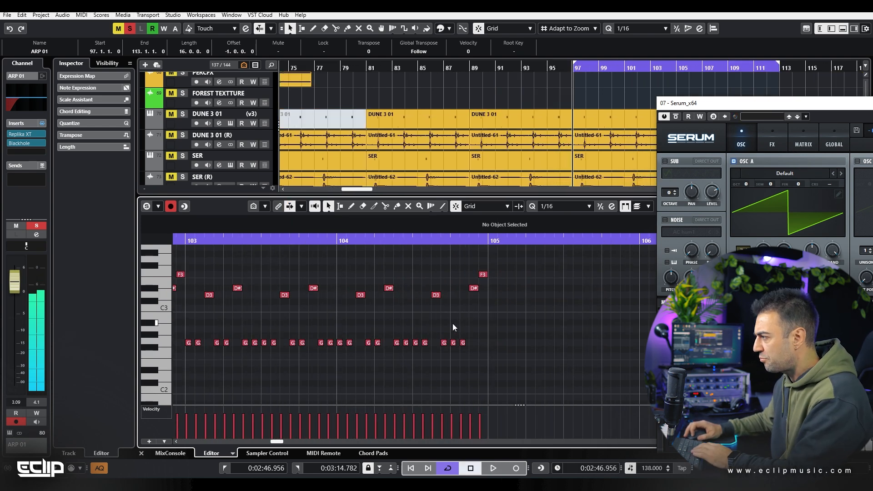
# - Raise the last four notes of bar 104 so they run D3, D#3, F3, G3
pyautogui.moveTo(453, 324); pyautogui.dragTo(481, 310)
pyautogui.press('Up')
pyautogui.press('Up')
pyautogui.press('Up')
pyautogui.press('Up')
pyautogui.press('Up')
pyautogui.press('Up')
pyautogui.press('Up')
pyautogui.press('Up')
pyautogui.press('Up')
pyautogui.moveTo(484, 266); pyautogui.dragTo(495, 303)
pyautogui.press('Up')
pyautogui.press('Up')
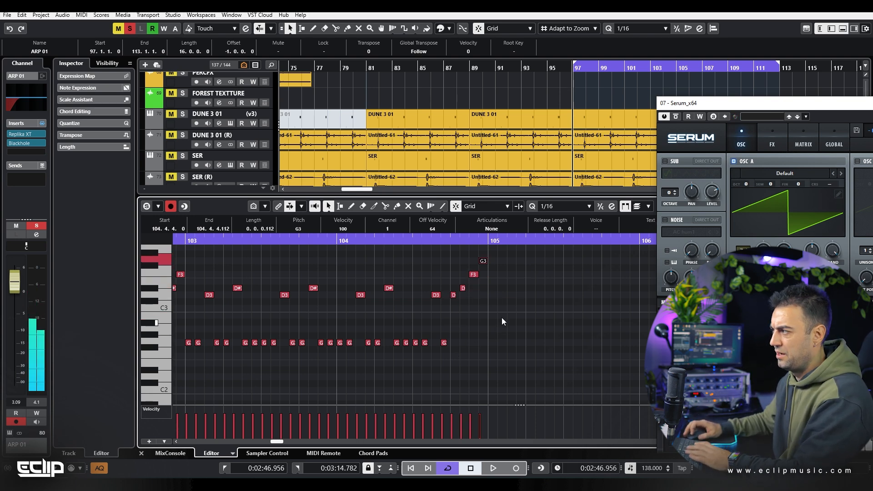
pyautogui.scroll(3, 461, 301)
pyautogui.moveTo(432, 282); pyautogui.dragTo(484, 290)
pyautogui.scroll(-3, 486, 292)
pyautogui.click(551, 316)
# - Duplicate the eight-bar pattern into bars 105 through 112 while the arpeggio plays
pyautogui.press('space')
pyautogui.hotkey('ctrl', 'a')
pyautogui.hotkey('ctrl', 'd')
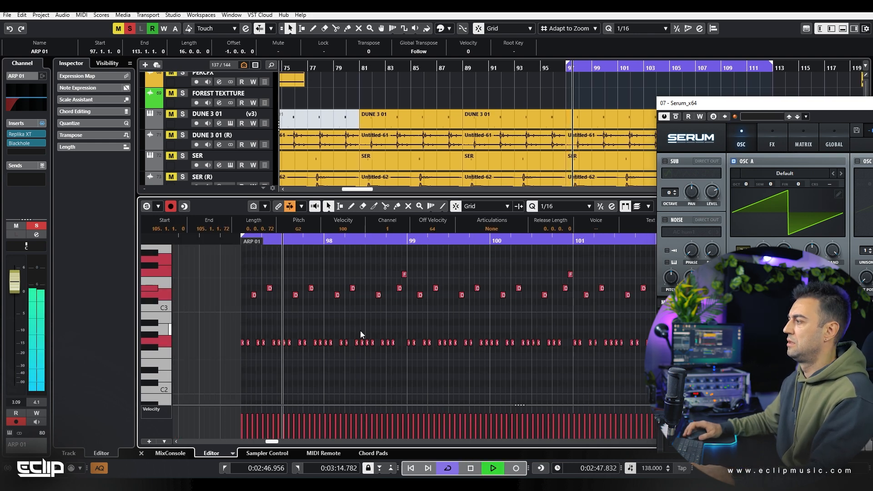
pyautogui.scroll(-3, 345, 336)
pyautogui.click(479, 317)
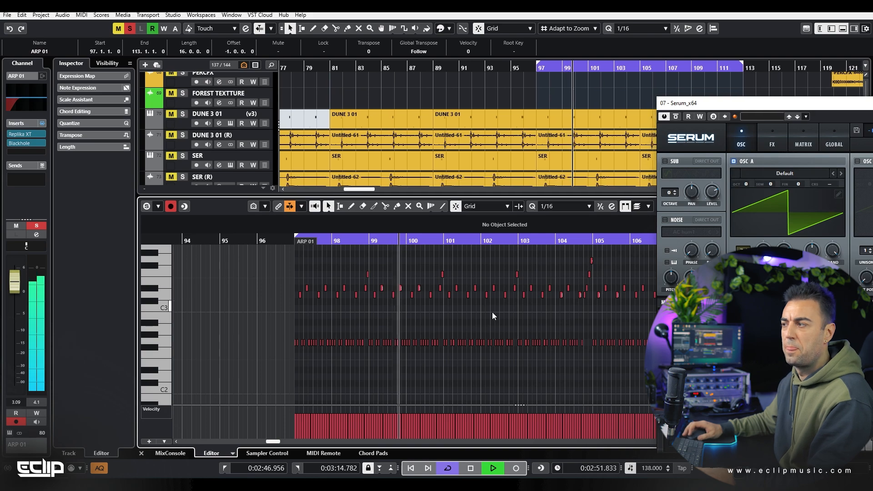
# - Raise Serum's filter cutoff to about 488 Hz, apply envelope 2 modulation to the cutoff, and close the plug-in window
pyautogui.moveTo(833, 112); pyautogui.dragTo(224, 93)
pyautogui.moveTo(407, 230)
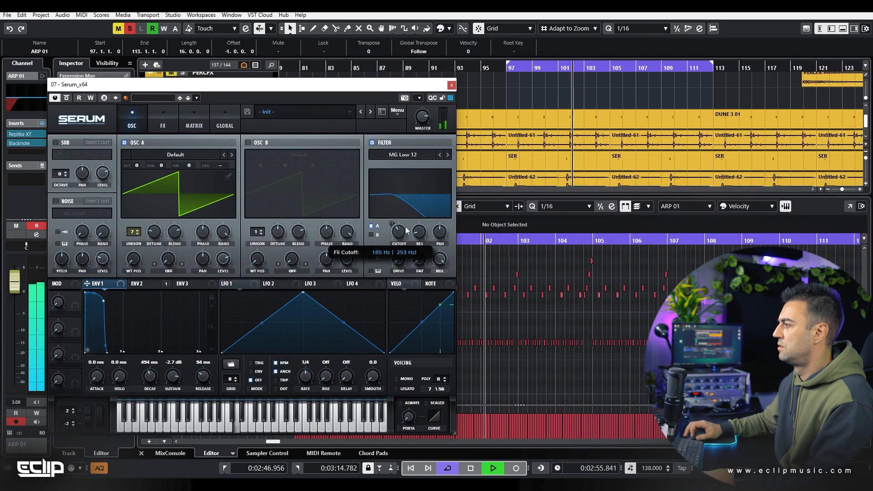
pyautogui.moveTo(407, 231); pyautogui.dragTo(408, 217)
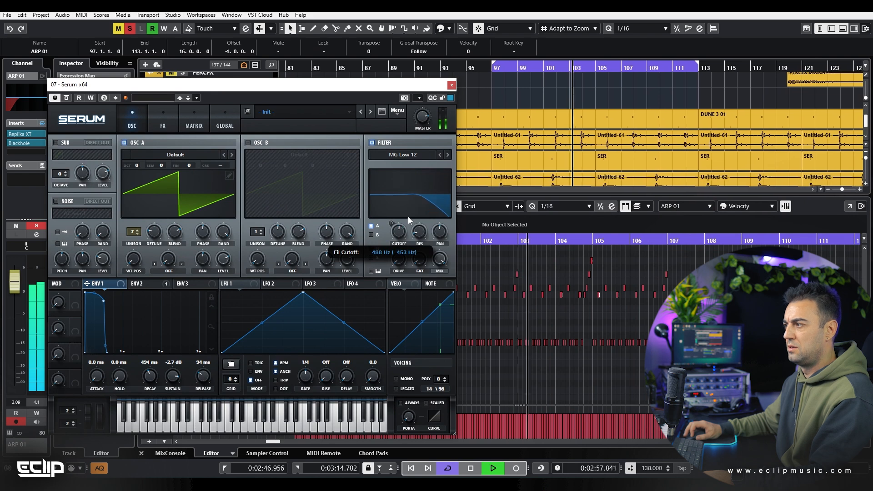
pyautogui.moveTo(145, 281); pyautogui.dragTo(391, 227)
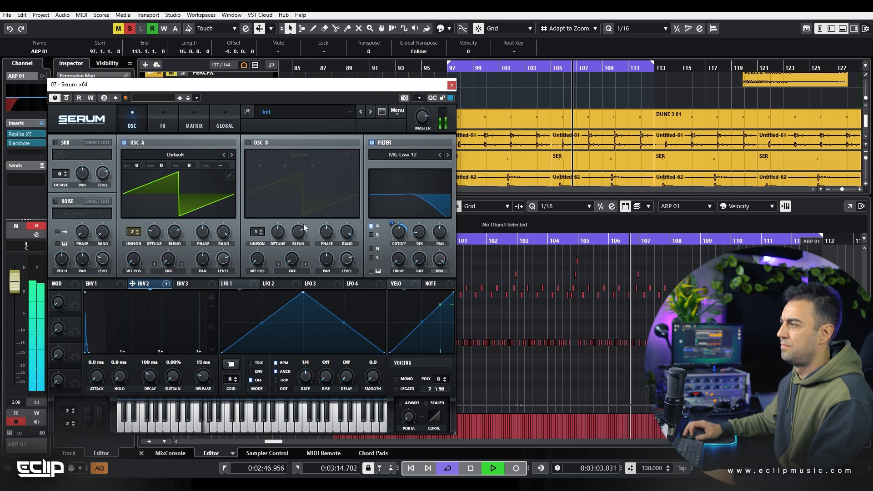
pyautogui.click(451, 85)
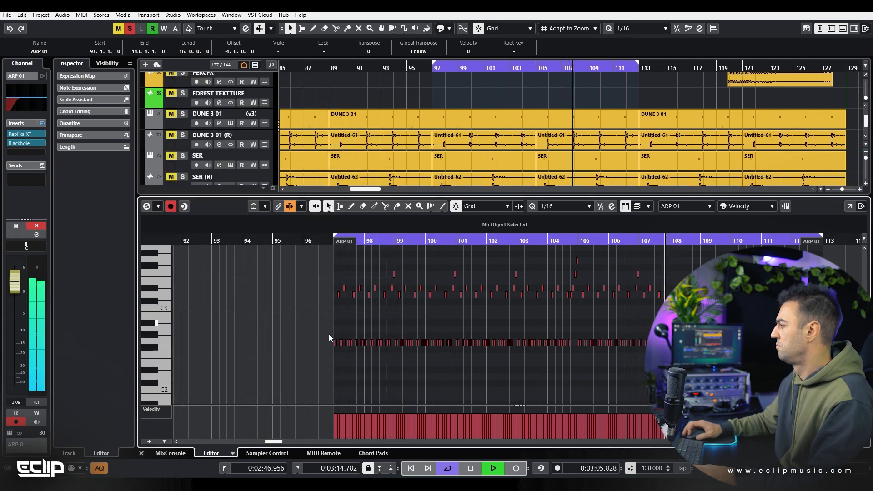
pyautogui.press('space')
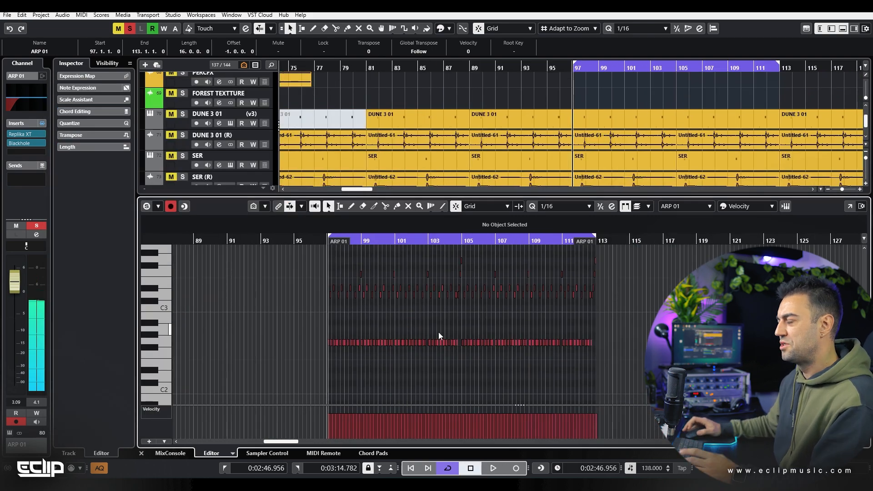
# - Delete the G2 note at 97.3.1, lengthen the G2 at 97.2.4 into the gap, and play the pattern
pyautogui.scroll(5, 314, 312)
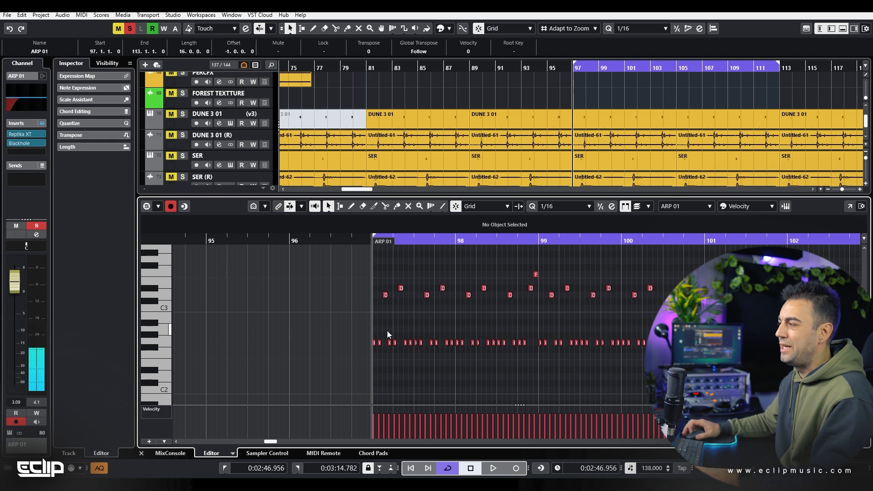
pyautogui.scroll(3, 387, 330)
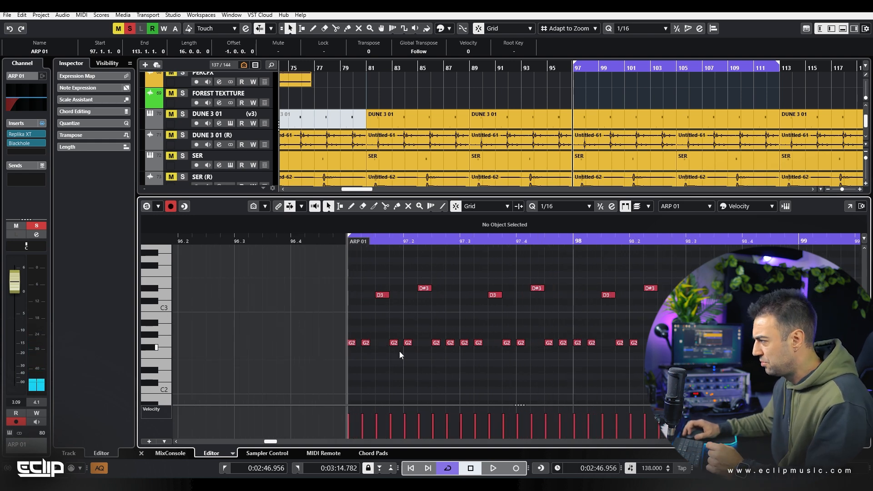
pyautogui.moveTo(424, 324); pyautogui.dragTo(502, 373)
pyautogui.click(489, 362)
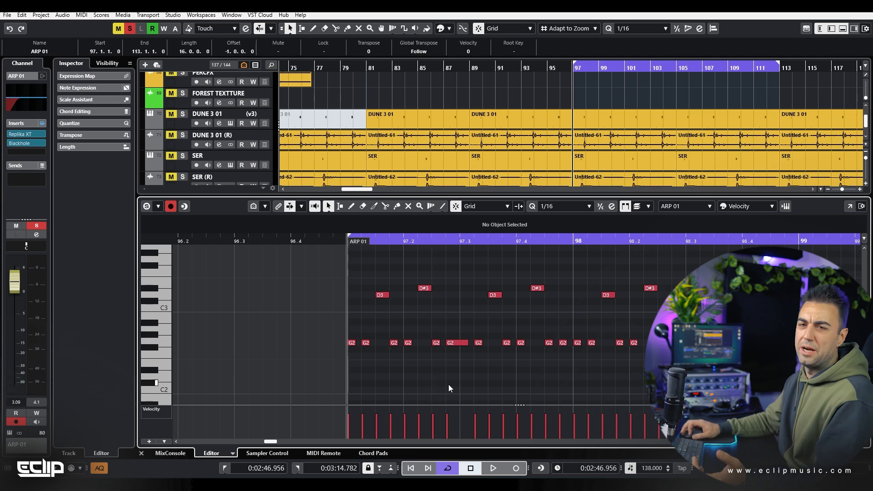
pyautogui.press('space')
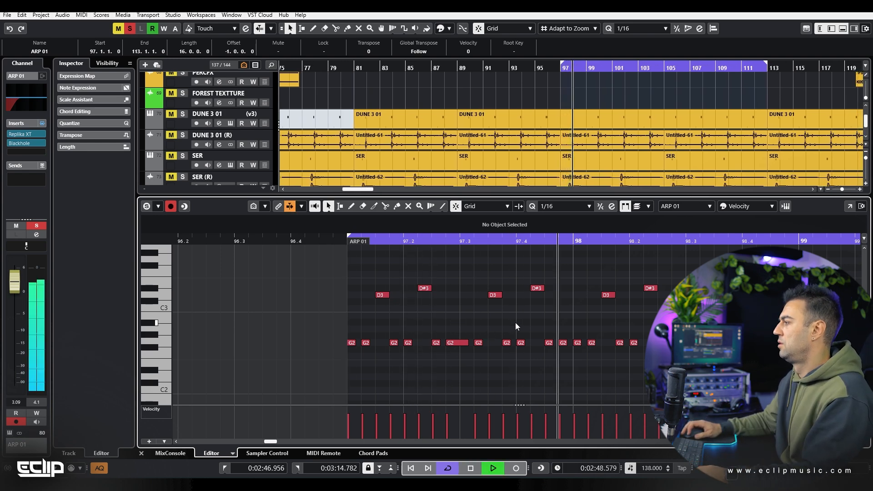
pyautogui.press('space')
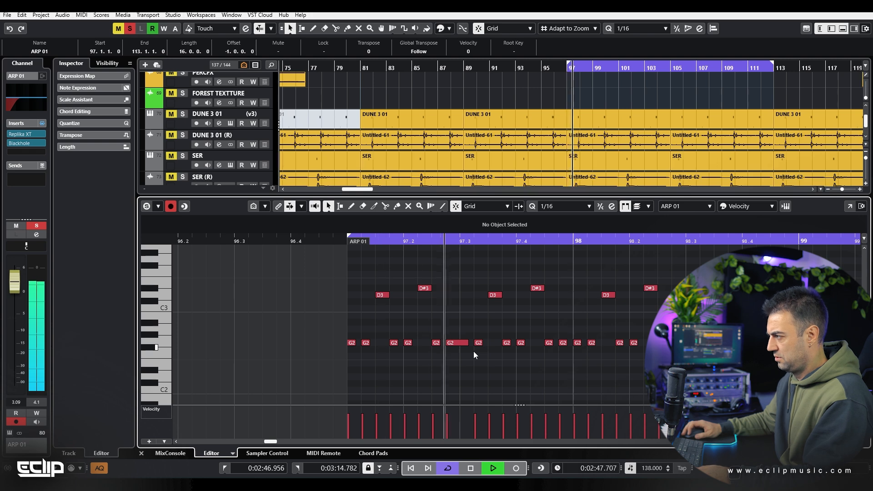
pyautogui.press('space')
# - Shorten the long G2 at 97.2.4 slightly and play the result
pyautogui.moveTo(467, 342); pyautogui.dragTo(461, 340)
pyautogui.click(472, 316)
pyautogui.press('space')
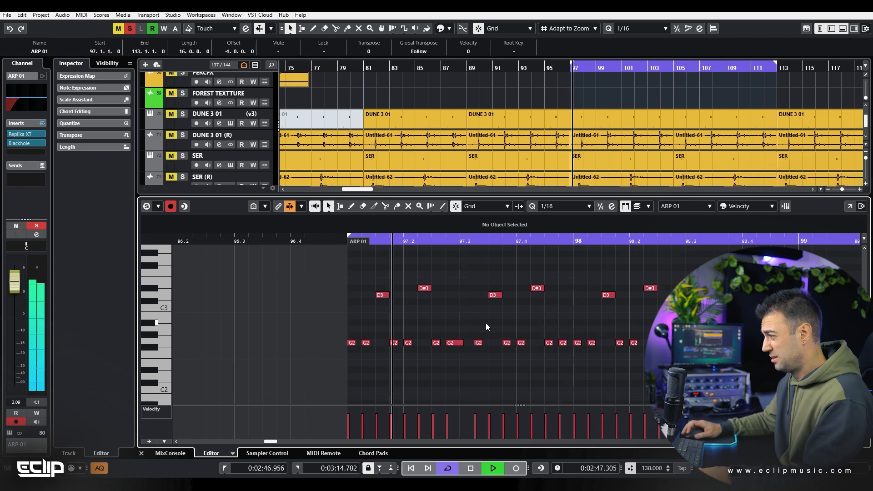
pyautogui.press('space')
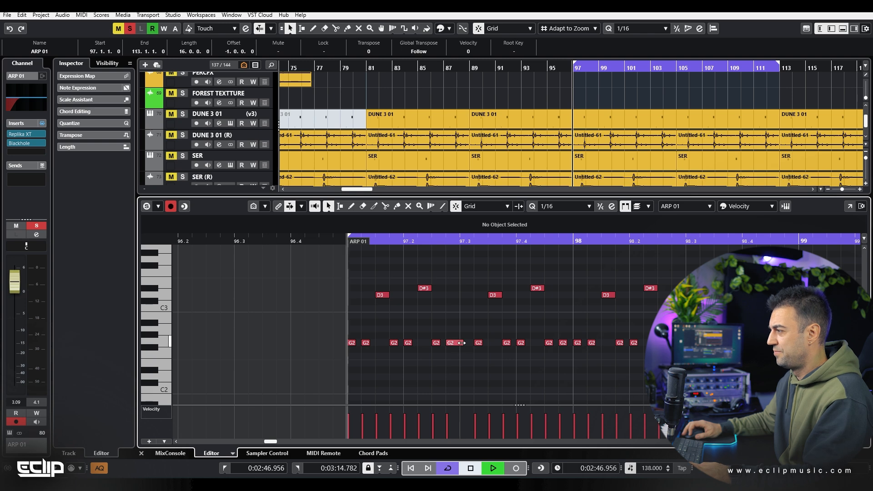
# - Try slightly lengthening the G2 at 97.2.4 and adding an F2 note at 97.3.1, and play the result
pyautogui.press('space')
pyautogui.moveTo(461, 342); pyautogui.dragTo(465, 342)
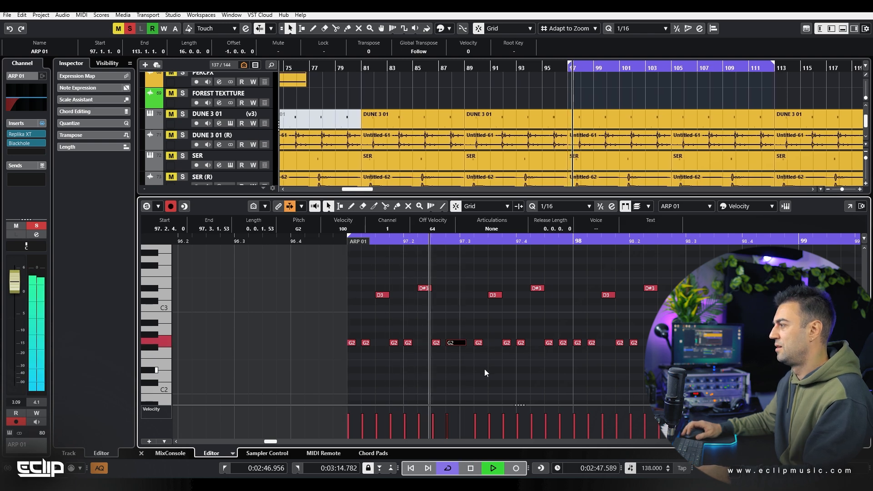
pyautogui.press('space')
pyautogui.click(463, 356)
pyautogui.moveTo(474, 357); pyautogui.dragTo(470, 358)
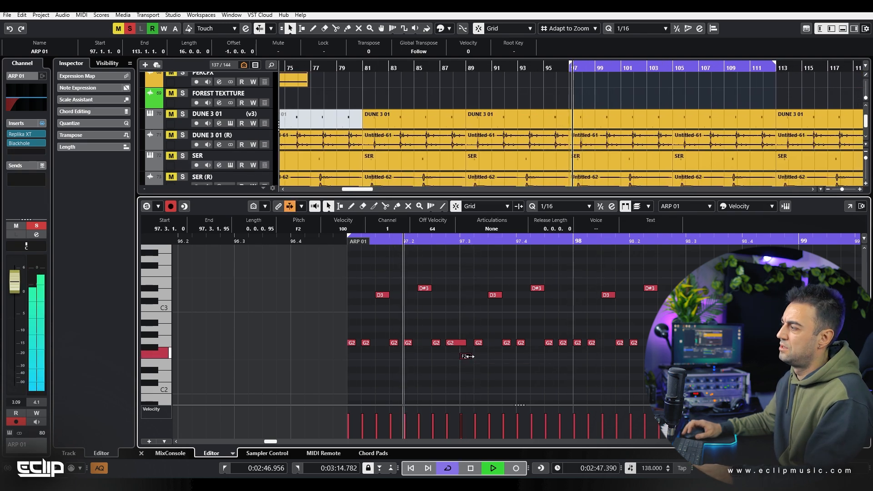
pyautogui.press('space')
# - Reopen Serum, enable Legato voicing, and reduce the polyphony to 1 voice while playing the pattern
pyautogui.press('F11')
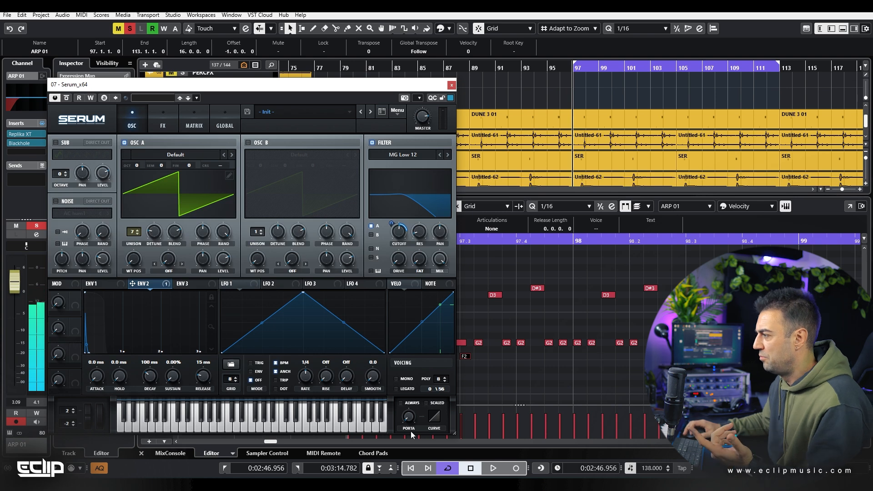
pyautogui.click(397, 389)
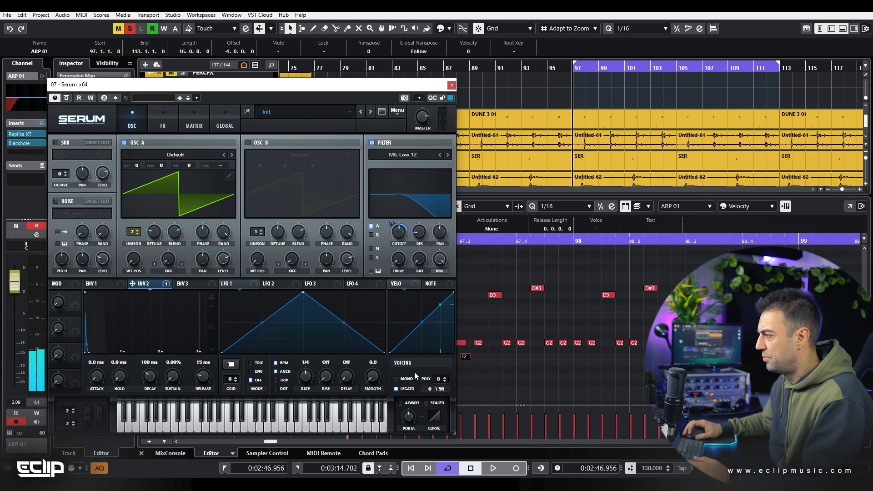
pyautogui.press('space')
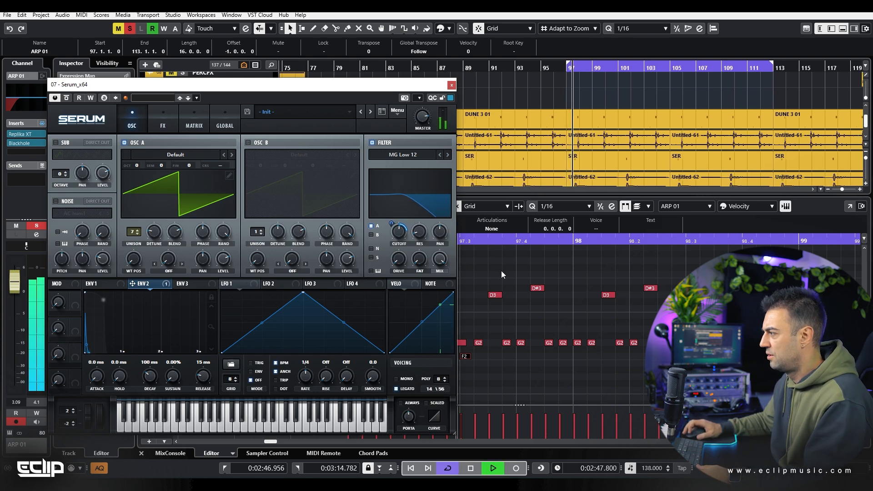
pyautogui.click(445, 376)
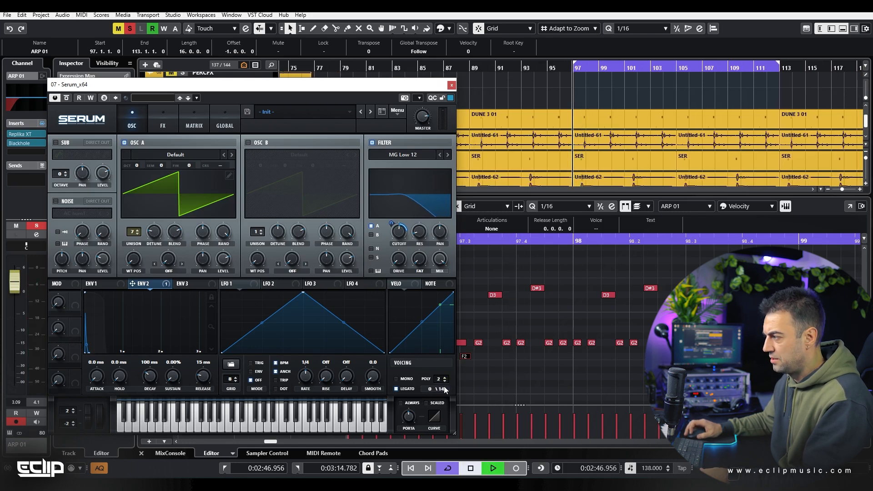
pyautogui.click(444, 381)
pyautogui.press('space')
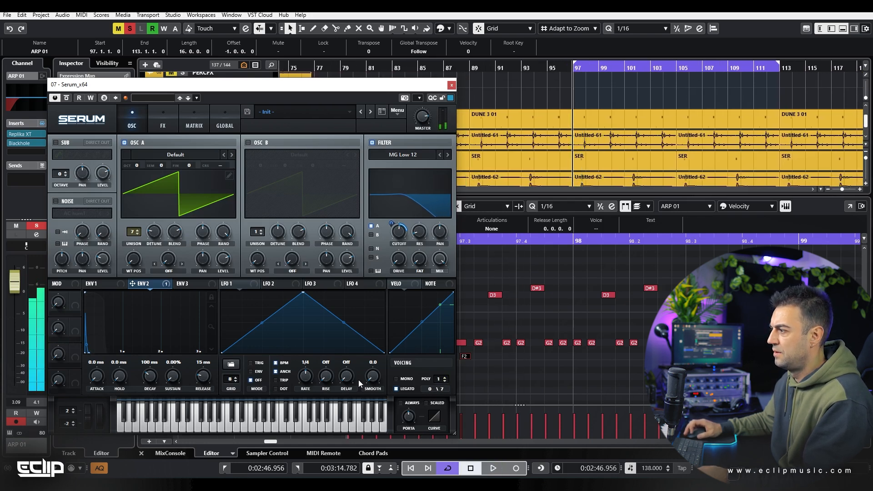
# - Shorten Serum's envelope 1 release to 0.3 ms while auditioning the pattern
pyautogui.click(108, 285)
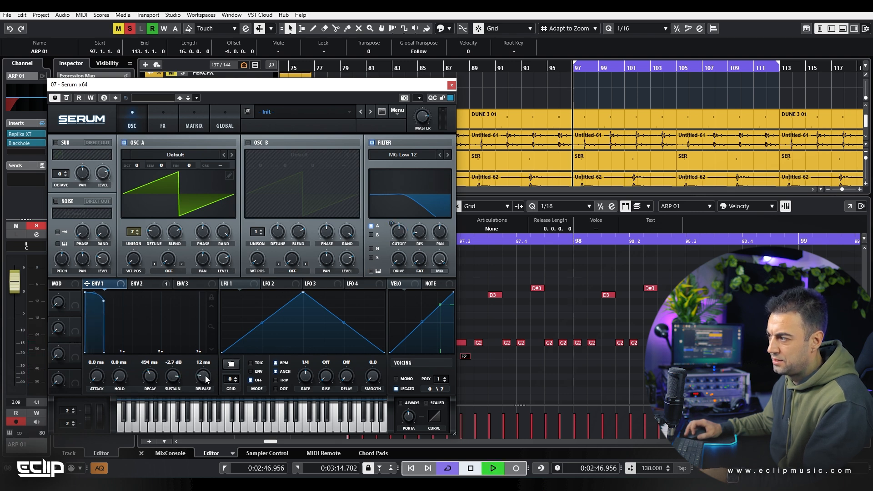
pyautogui.moveTo(206, 379); pyautogui.dragTo(206, 387)
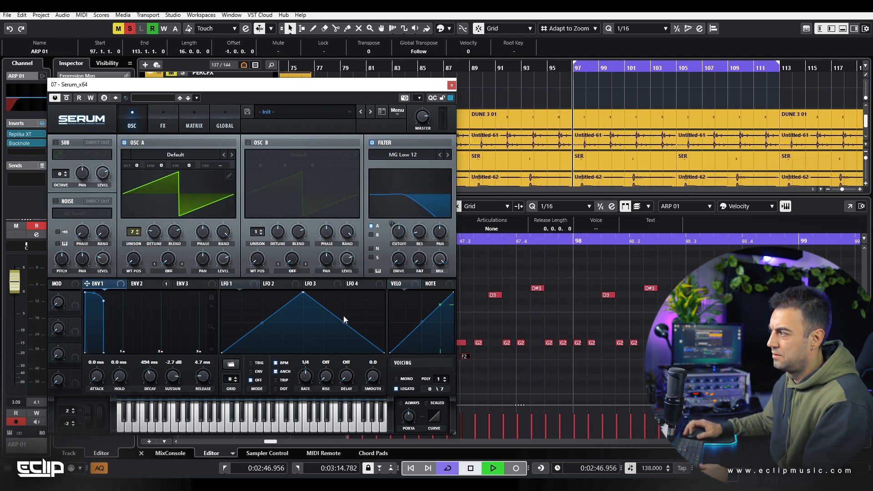
pyautogui.press('space')
pyautogui.moveTo(202, 376); pyautogui.dragTo(203, 391)
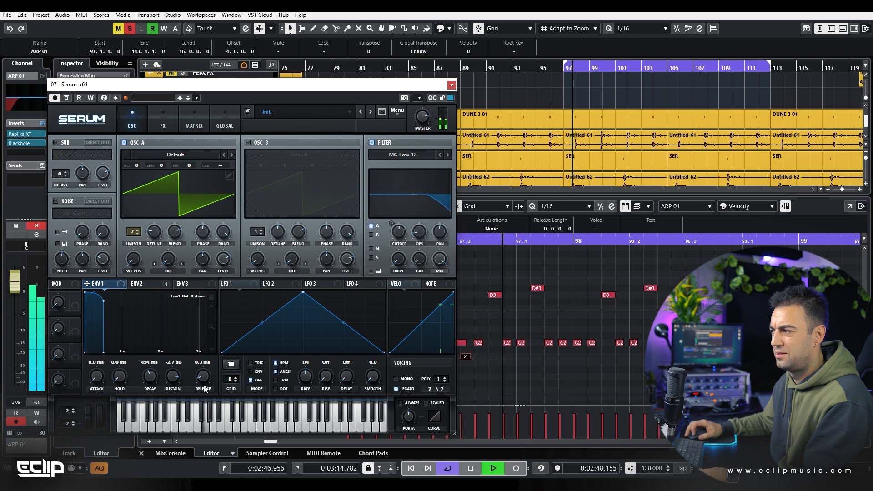
pyautogui.press('space')
# - Set Serum's polyphony to 2 voices, audition the pattern, and close the plug-in window
pyautogui.click(445, 377)
pyautogui.press('space')
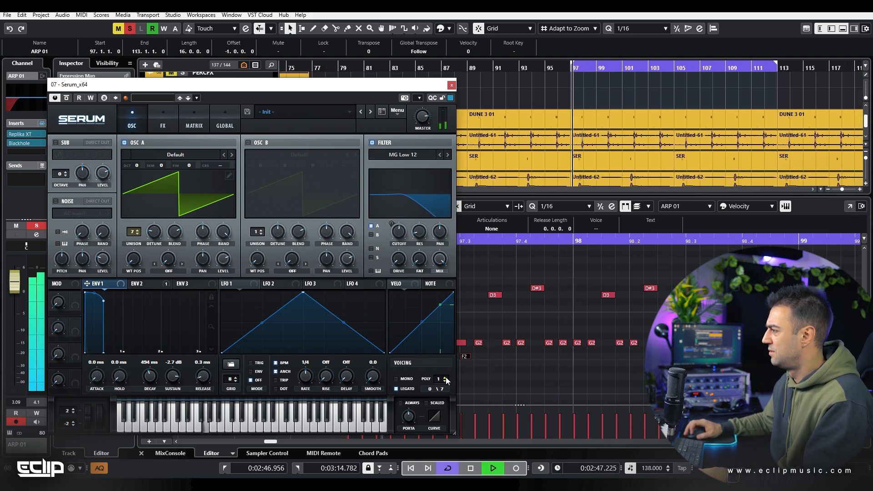
pyautogui.press('space')
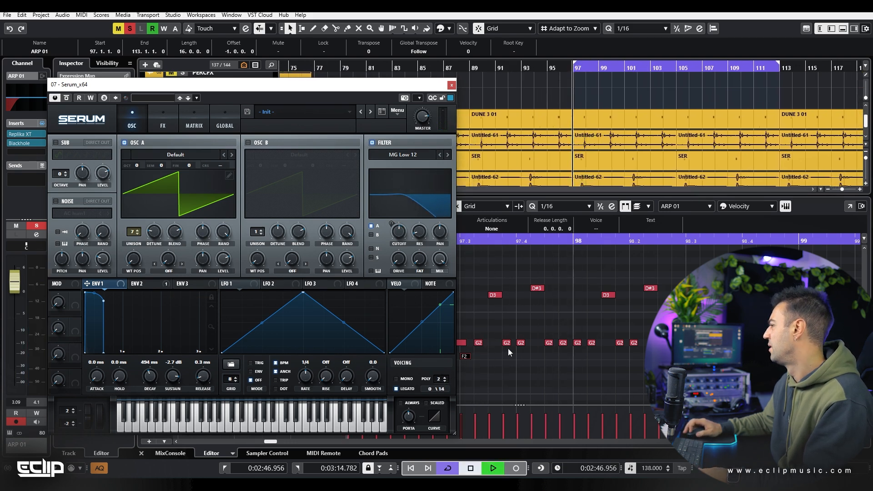
pyautogui.press('space')
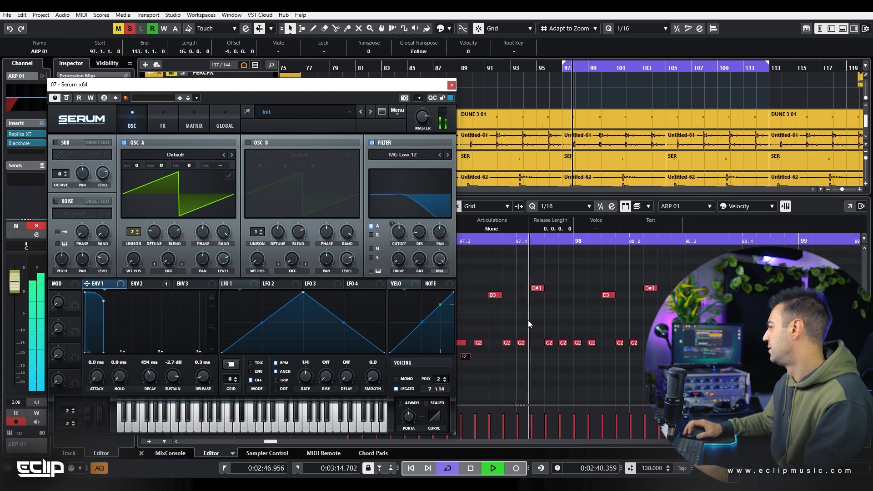
pyautogui.press('space')
pyautogui.click(451, 85)
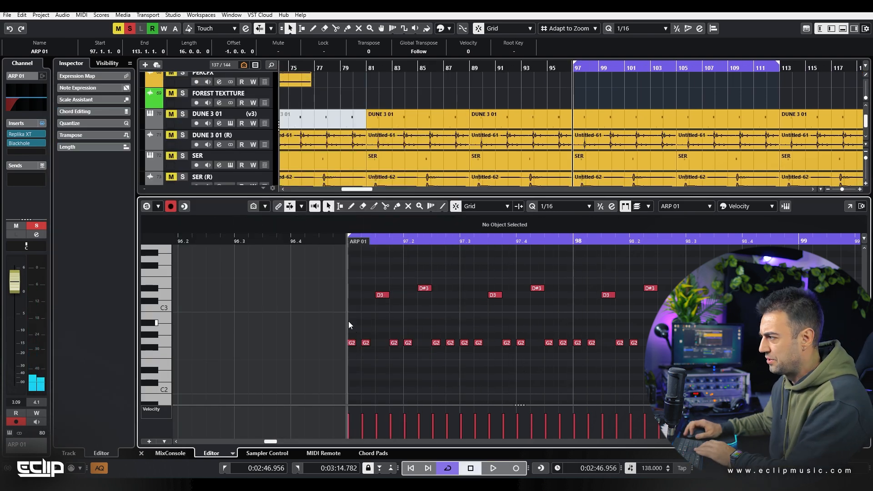
# - Try the first G2 note at 97.1.1 an octave lower, on G1
pyautogui.click(351, 342)
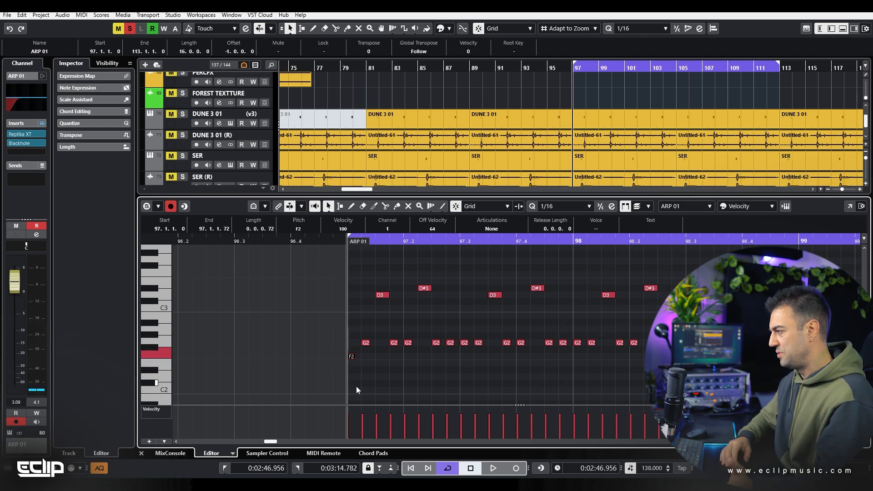
pyautogui.press('Up')
pyautogui.press('Up')
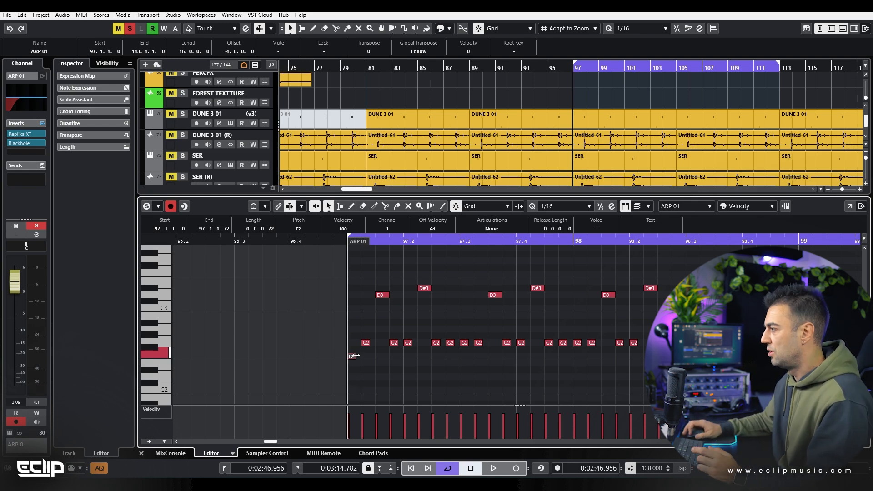
pyautogui.hotkey('shift', 'Down')
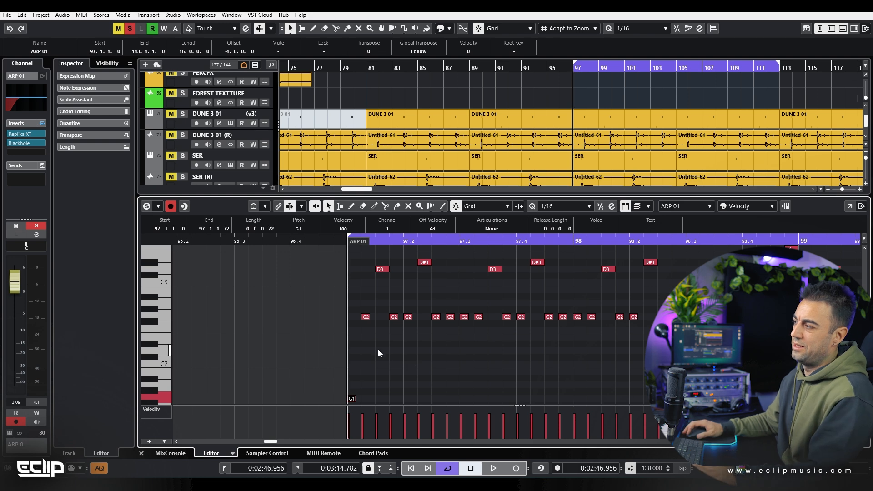
pyautogui.scroll(-5, 367, 356)
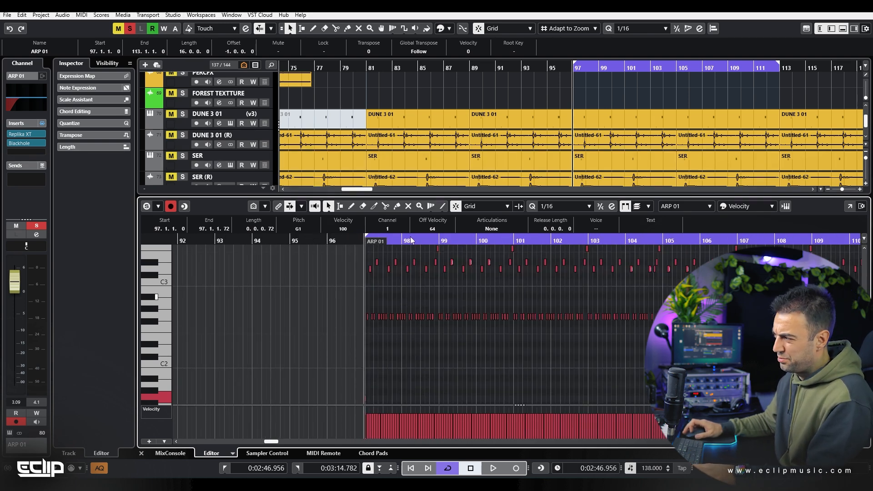
# - Set the first note at 97.1.1 to F2 and play the pattern
pyautogui.hotkey('shift', 'Up')
pyautogui.press('Down')
pyautogui.press('Down')
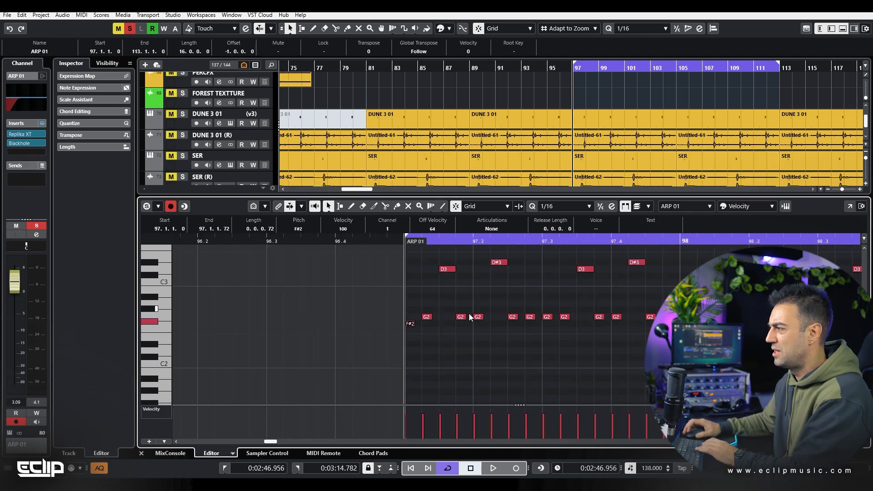
pyautogui.press('space')
pyautogui.click(481, 293)
pyautogui.press('space')
# - Set Serum's envelope 1 release to 48 ms, close the plug-in window, and play the pattern
pyautogui.press('space')
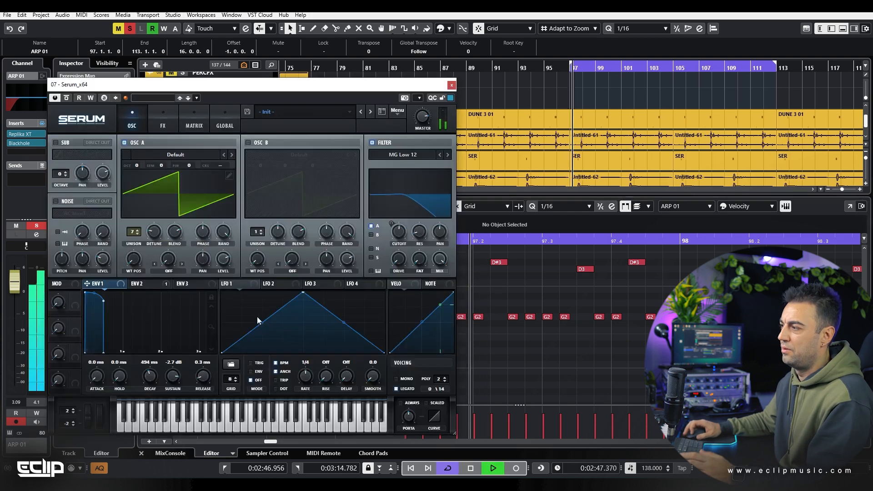
pyautogui.press('space')
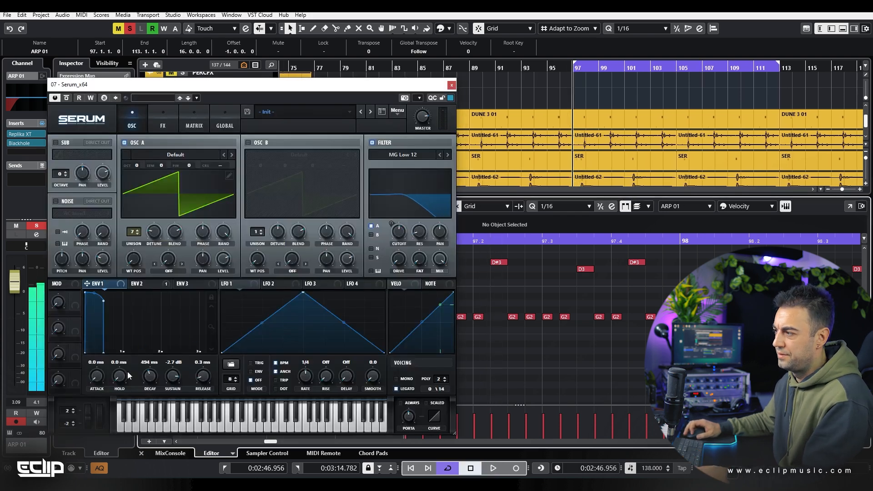
pyautogui.moveTo(203, 375); pyautogui.dragTo(207, 367)
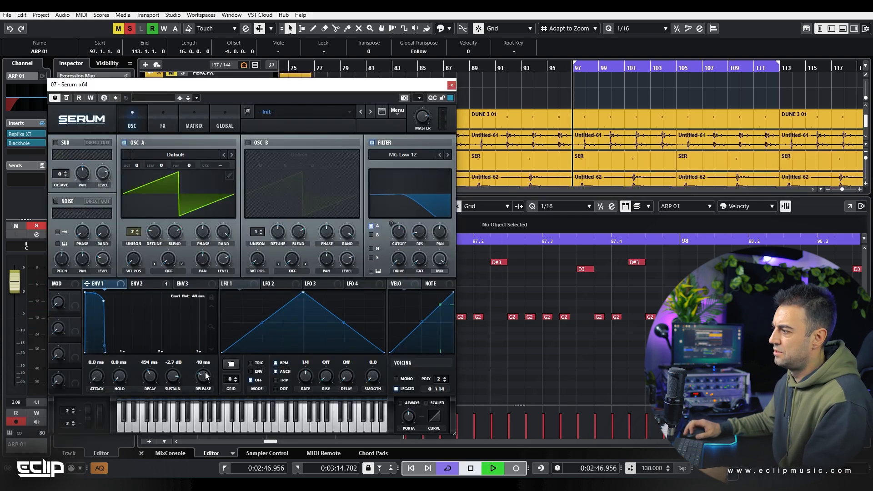
pyautogui.press('space')
pyautogui.click(451, 85)
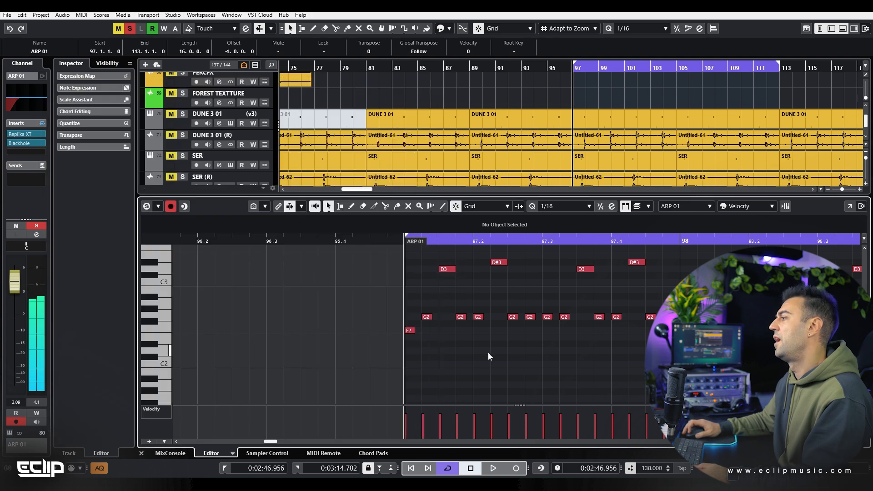
pyautogui.press('space')
pyautogui.press('space')
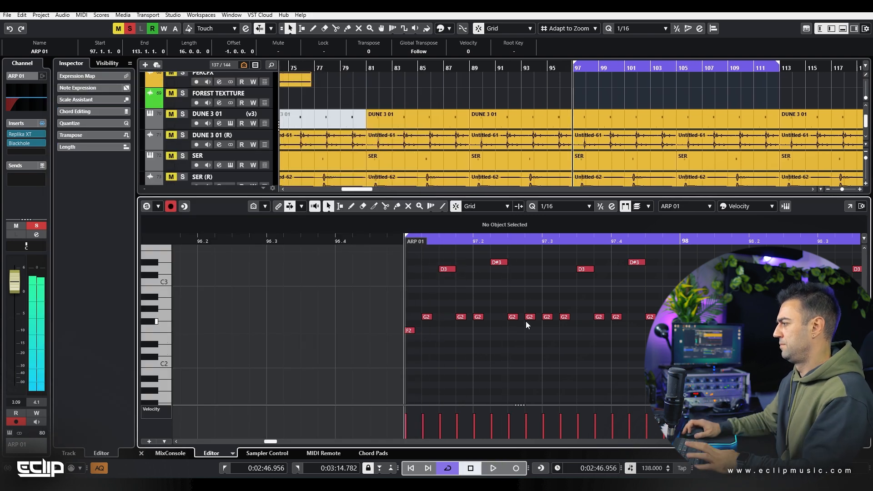
# - Lower the two G2 notes at 97.2.4 and 97.3.1 to F2 and listen to the pattern
pyautogui.click(530, 315)
pyautogui.moveTo(529, 302); pyautogui.dragTo(551, 329)
pyautogui.press('Down')
pyautogui.press('Down')
pyautogui.scroll(-2, 454, 355)
pyautogui.click(483, 381)
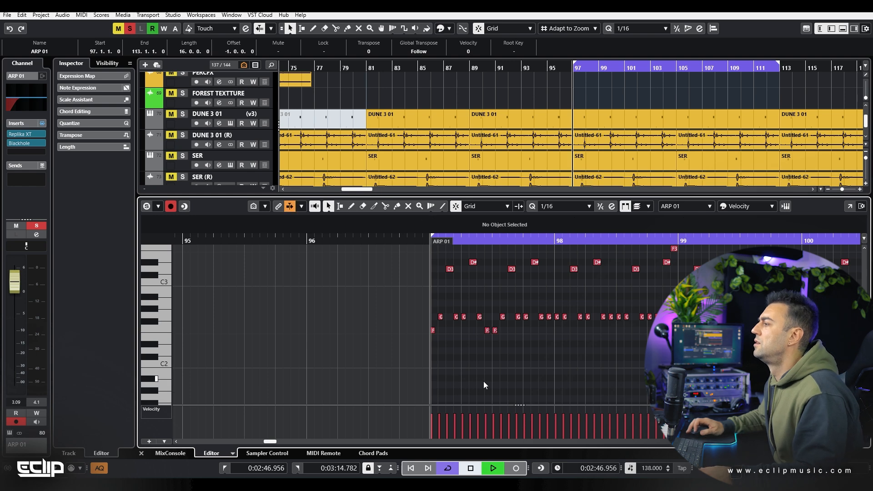
pyautogui.press('space')
pyautogui.press('space')
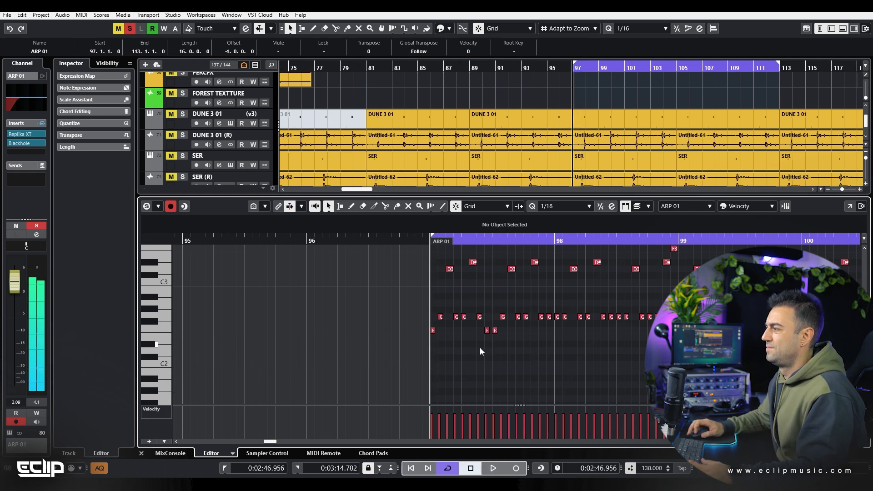
pyautogui.press('space')
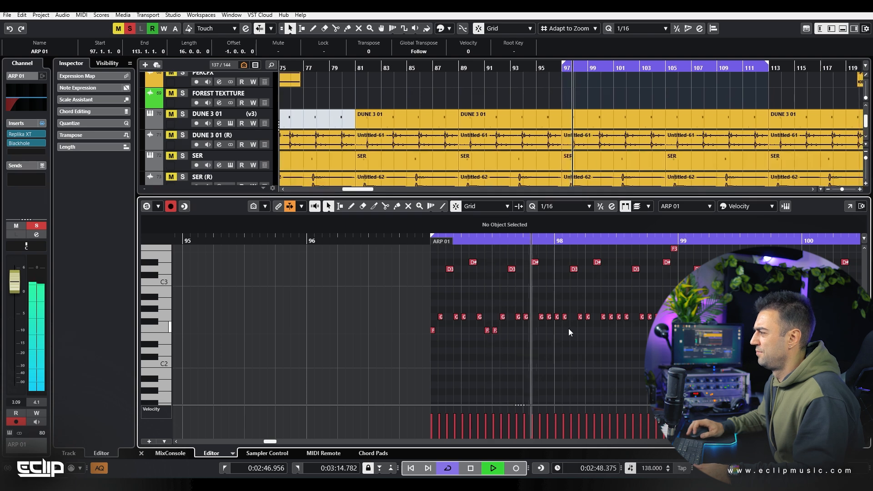
# - Lower the two G2 notes at 97.4.4 and 98.1.1 to F2 and play the pattern
pyautogui.press('space')
pyautogui.moveTo(550, 308); pyautogui.dragTo(558, 329)
pyautogui.press('Down')
pyautogui.press('Down')
pyautogui.press('space')
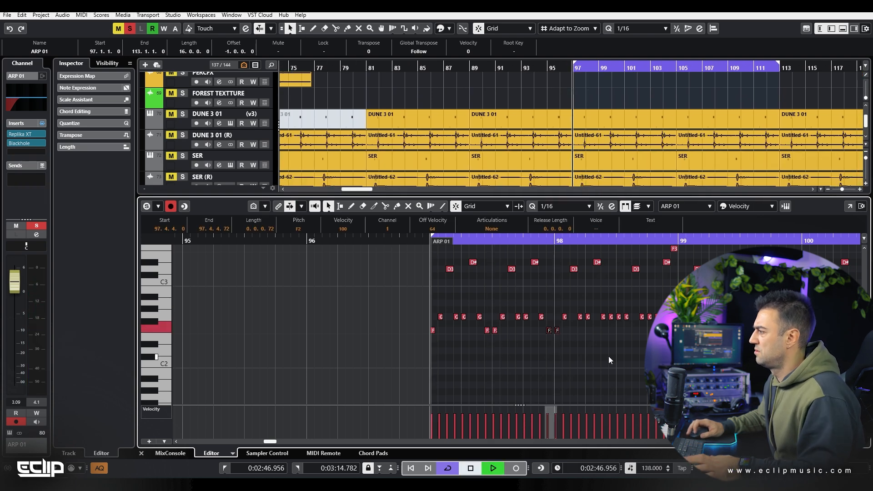
pyautogui.click(608, 355)
# - Lower the two G2 notes at 98.2.4 and 98.3.1 to F2 and play the pattern
pyautogui.moveTo(608, 308); pyautogui.dragTo(624, 324)
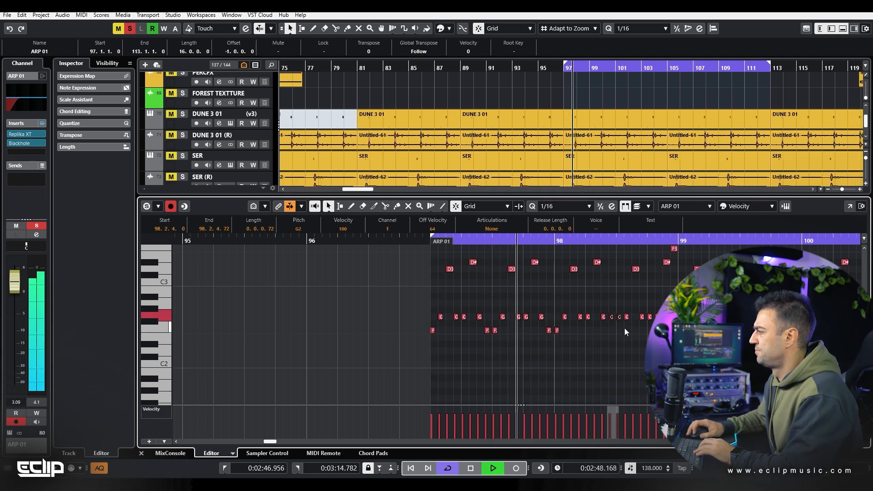
pyautogui.press('Down')
pyautogui.press('Down')
pyautogui.click(653, 337)
pyautogui.press('space')
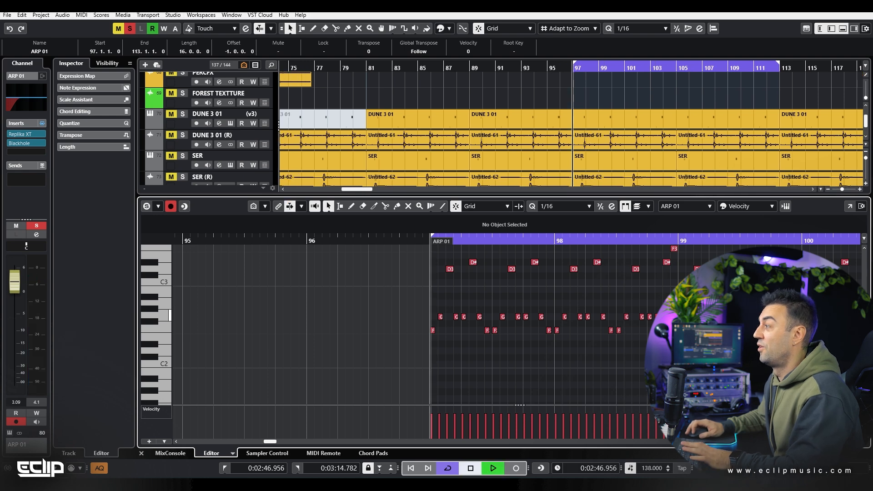
pyautogui.press('space')
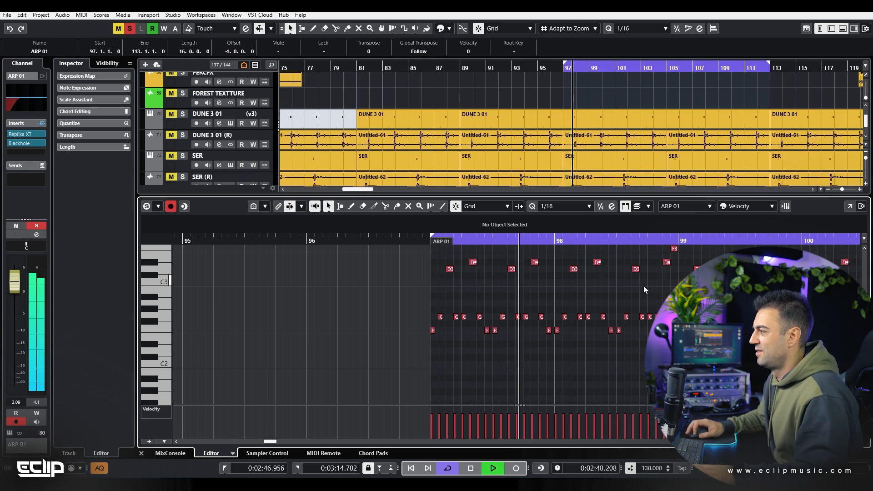
# - Set Serum's polyphony to 5 voices, turn the portamento down during playback, and close the plug-in window
pyautogui.press('e')
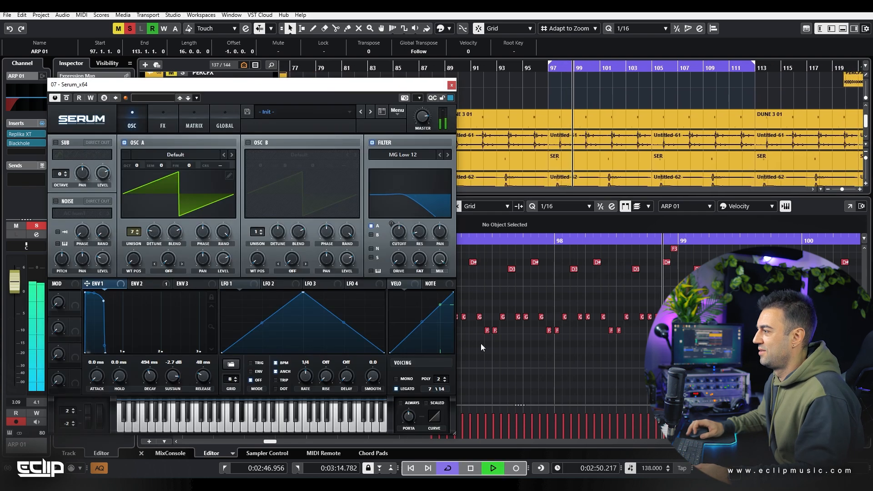
pyautogui.press('space')
pyautogui.click(445, 377)
pyautogui.click(445, 377)
pyautogui.press('space')
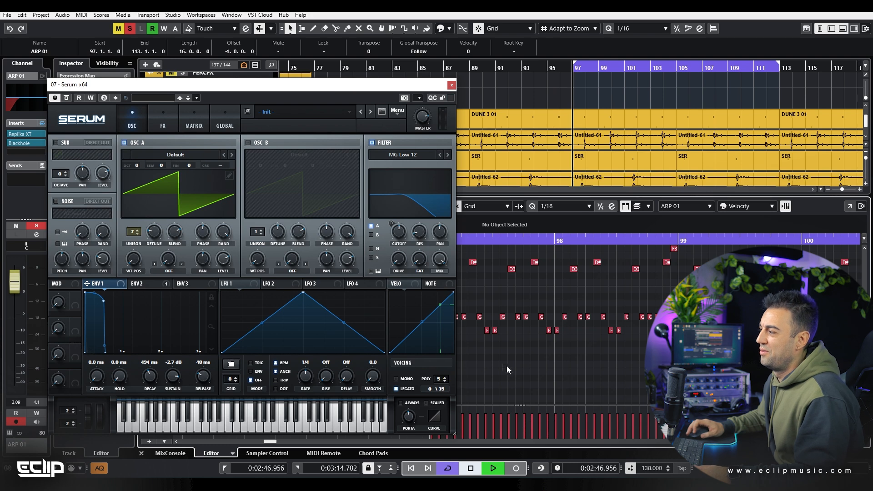
pyautogui.click(396, 389)
pyautogui.moveTo(408, 414); pyautogui.dragTo(408, 455)
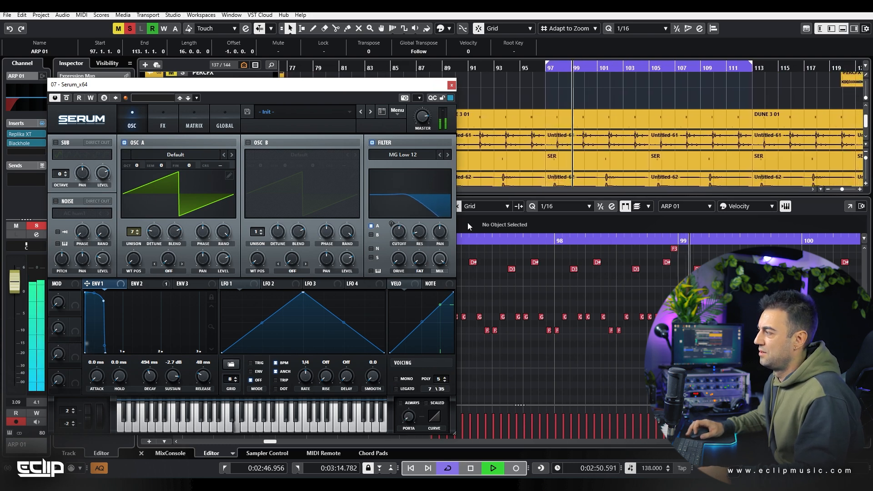
pyautogui.click(451, 85)
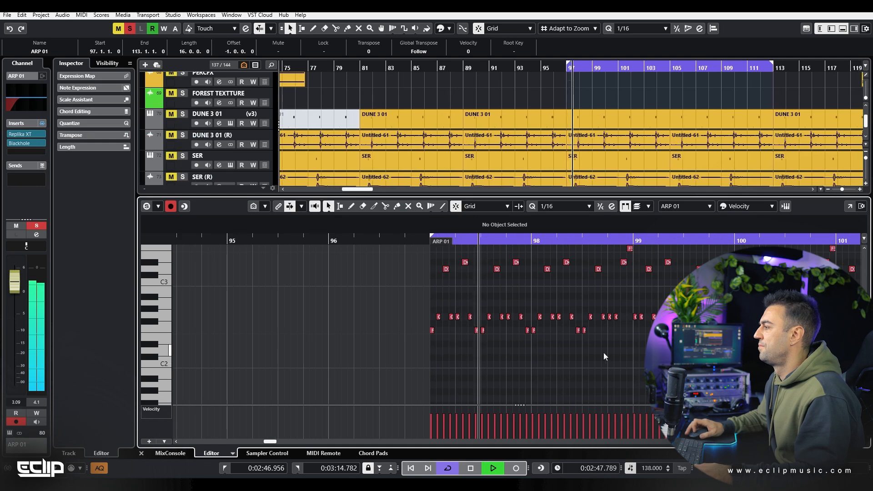
# - Stop playback and lower the G2 note at 99.1.1 to F2
pyautogui.scroll(2, 604, 353)
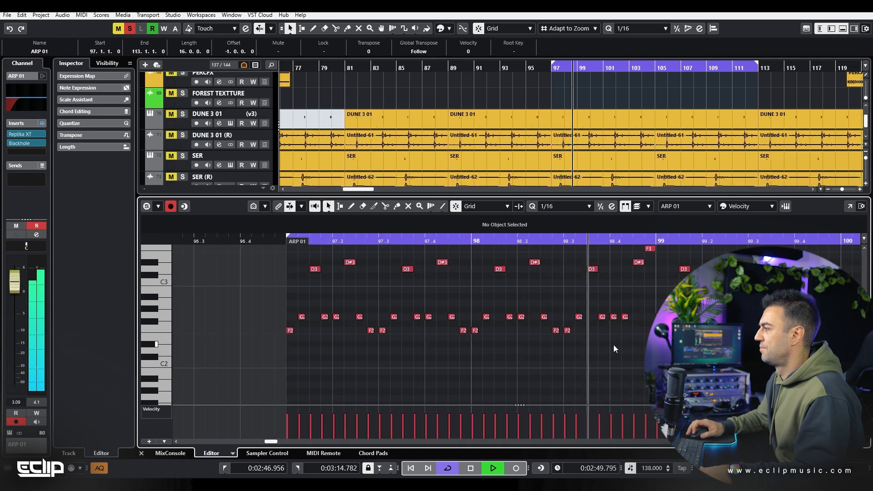
pyautogui.press('space')
pyautogui.moveTo(660, 303); pyautogui.dragTo(700, 351)
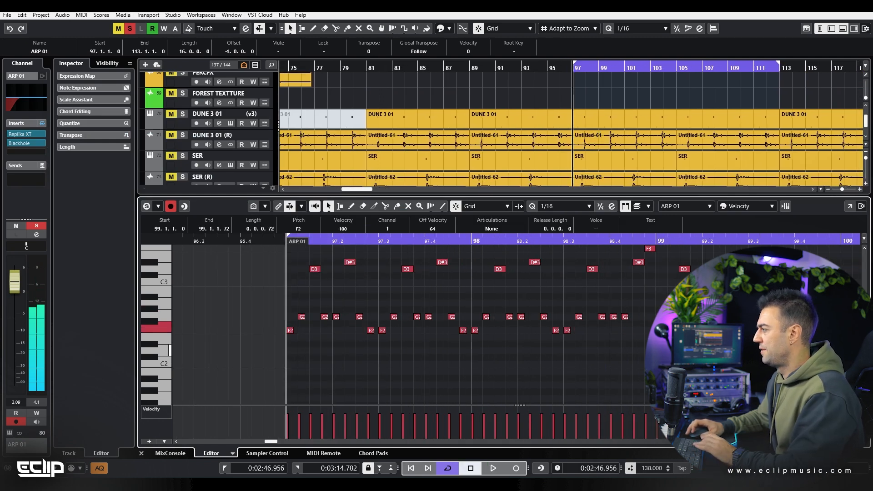
pyautogui.scroll(-3, 515, 317)
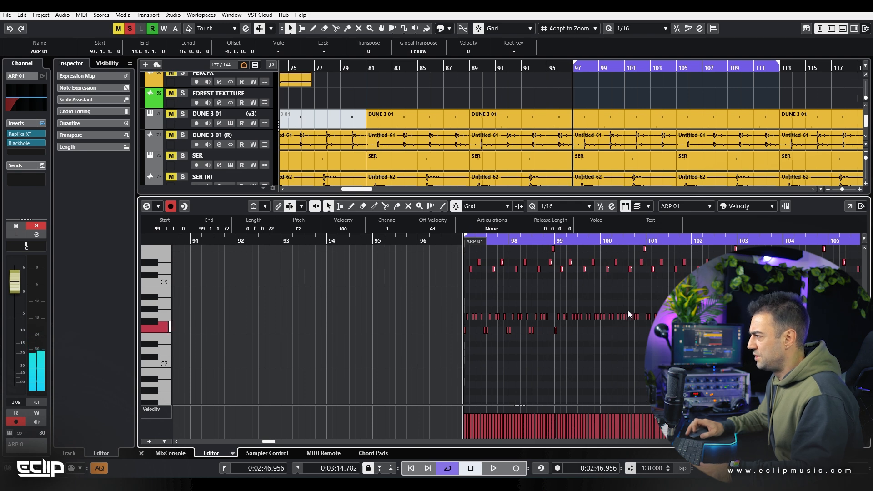
# - Lower the two G2 notes at 99.2.4 and 99.3.1 to F2
pyautogui.scroll(4, 584, 308)
pyautogui.moveTo(544, 296); pyautogui.dragTo(572, 332)
pyautogui.press('Down')
pyautogui.press('Down')
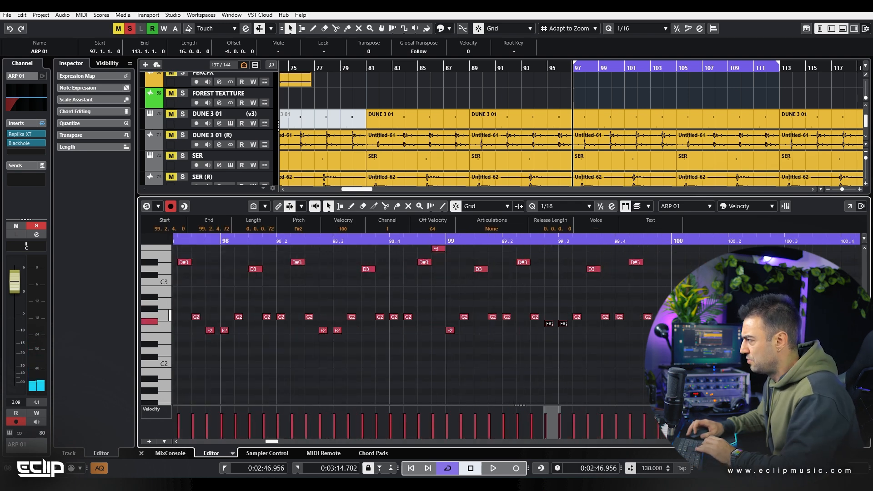
# - Lower the G2 note pairs starting at 99.4.4, 100.2.4 and 101.2.4 to F2
pyautogui.moveTo(659, 301); pyautogui.dragTo(674, 324)
pyautogui.press('Down')
pyautogui.press('Down')
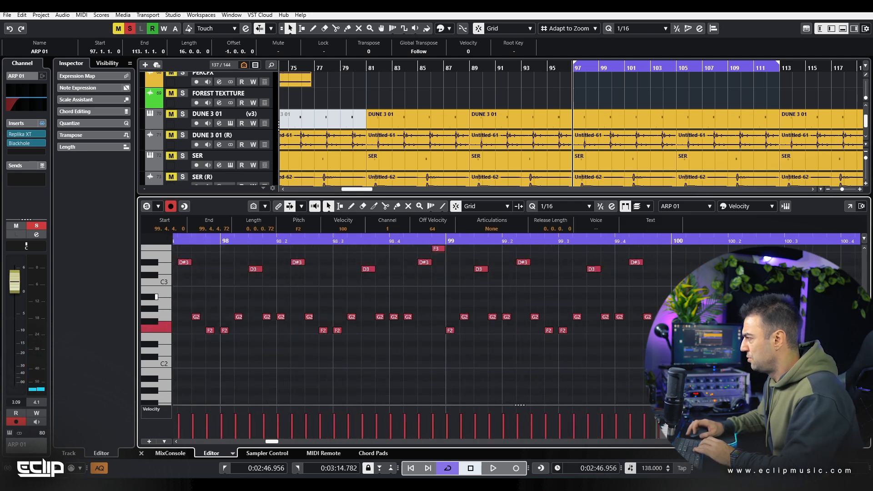
pyautogui.moveTo(855, 291); pyautogui.dragTo(537, 284)
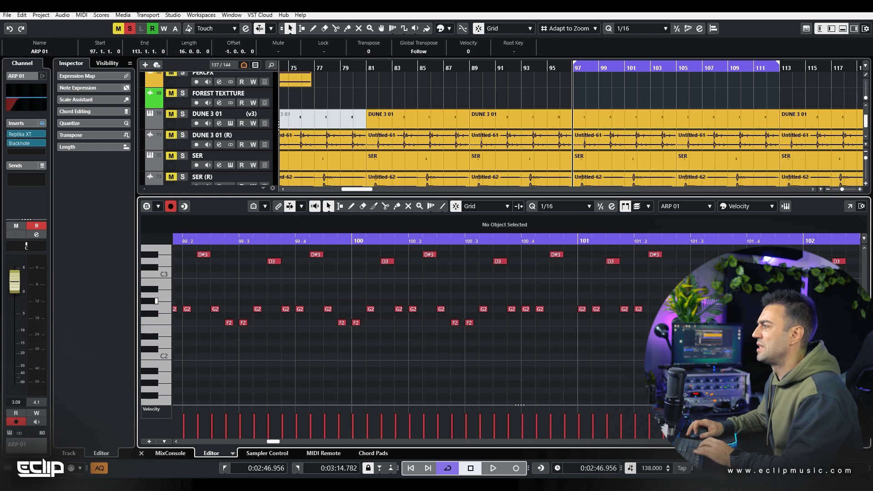
pyautogui.scroll(-3, 628, 301)
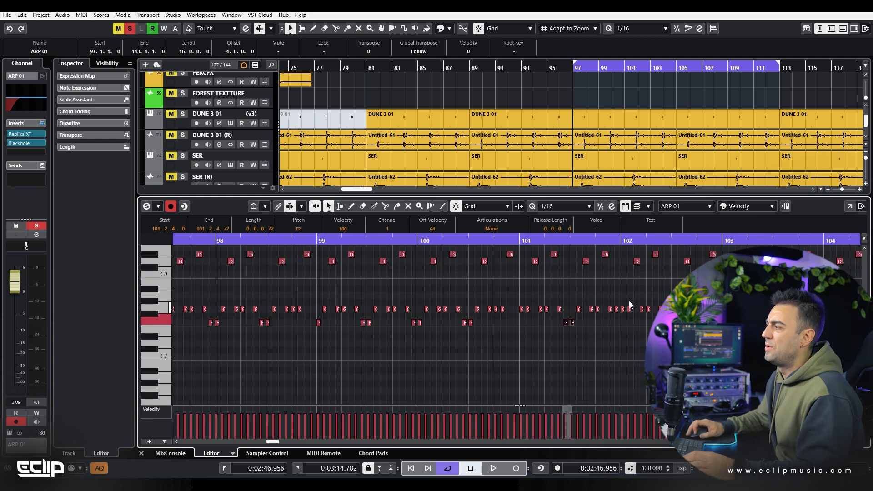
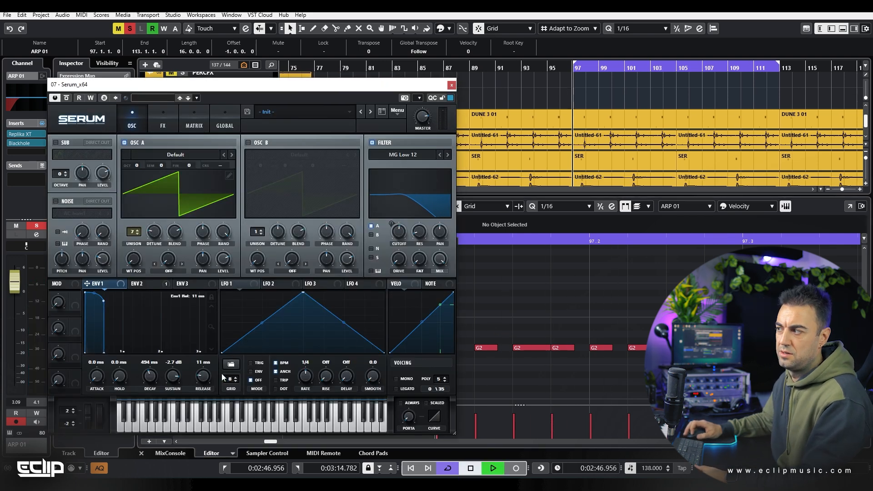
# - Close the Serum window, try different lengths on the G2 notes between 97.1.4 and 97.2.4, and stop playback
pyautogui.click(452, 85)
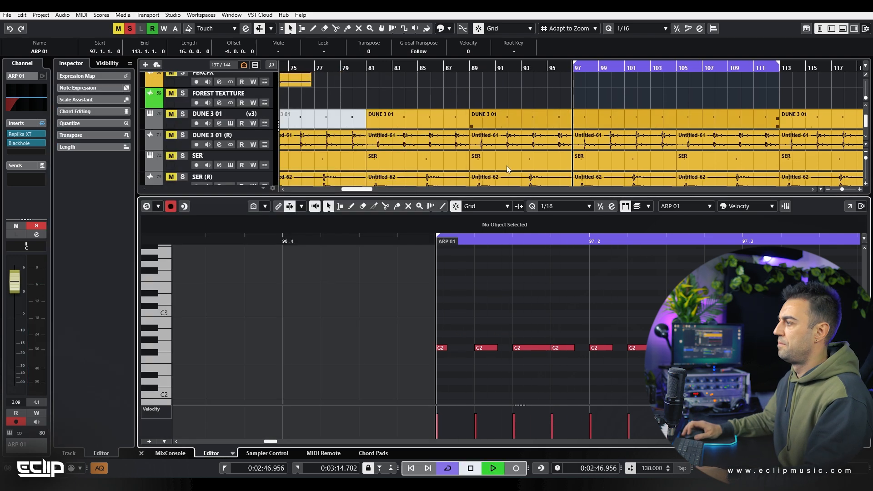
pyautogui.click(568, 349)
pyautogui.press('g')
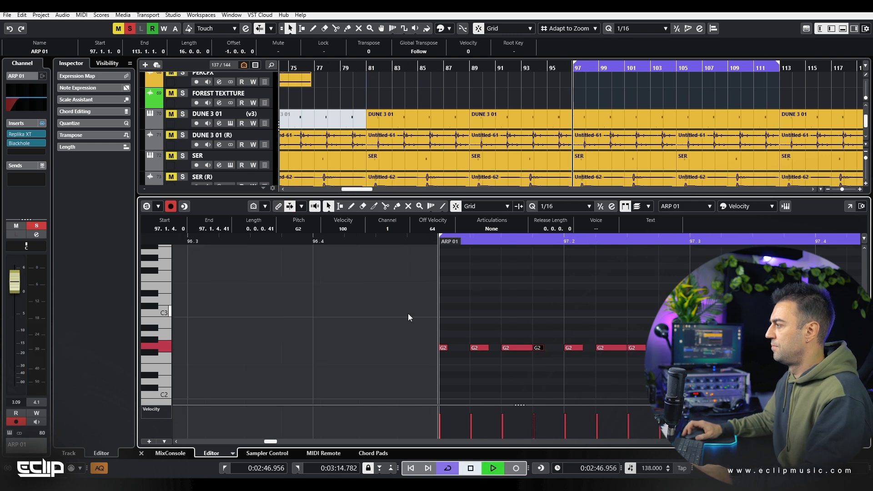
pyautogui.scroll(-3, 408, 314)
pyautogui.moveTo(535, 336); pyautogui.dragTo(548, 349)
pyautogui.press('space')
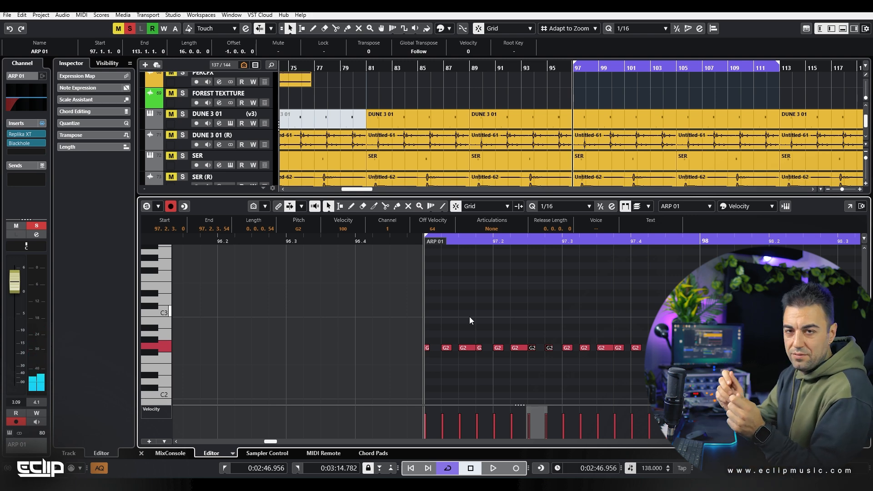
# - Undo the note-length edits and the flattening of the whole pattern to G2
pyautogui.click(491, 307)
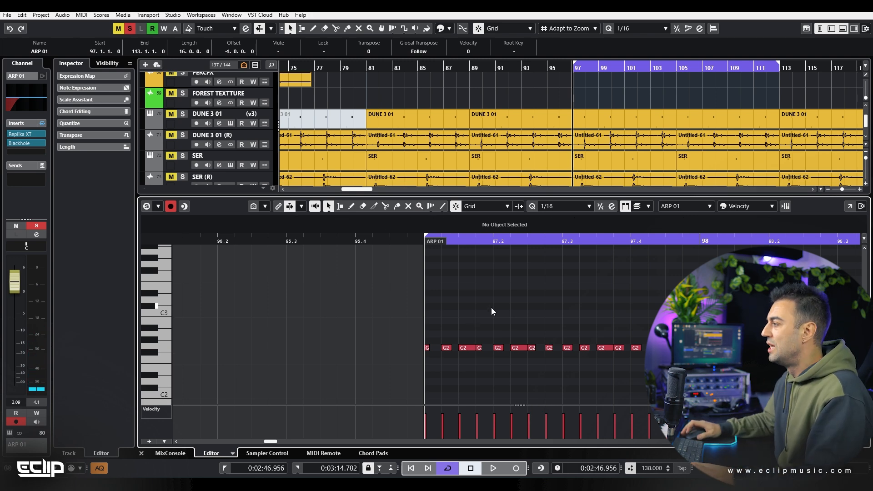
pyautogui.scroll(-2, 402, 316)
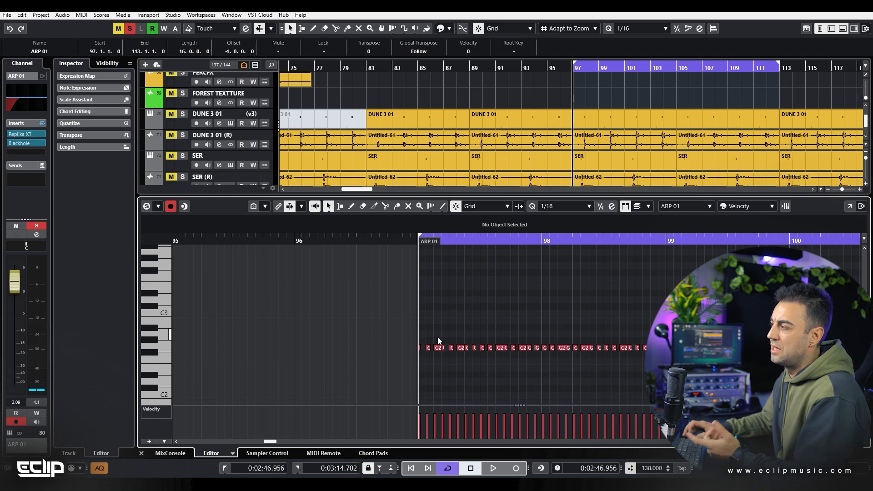
pyautogui.hotkey('ctrl', 'z')
pyautogui.hotkey('ctrl', 'z')
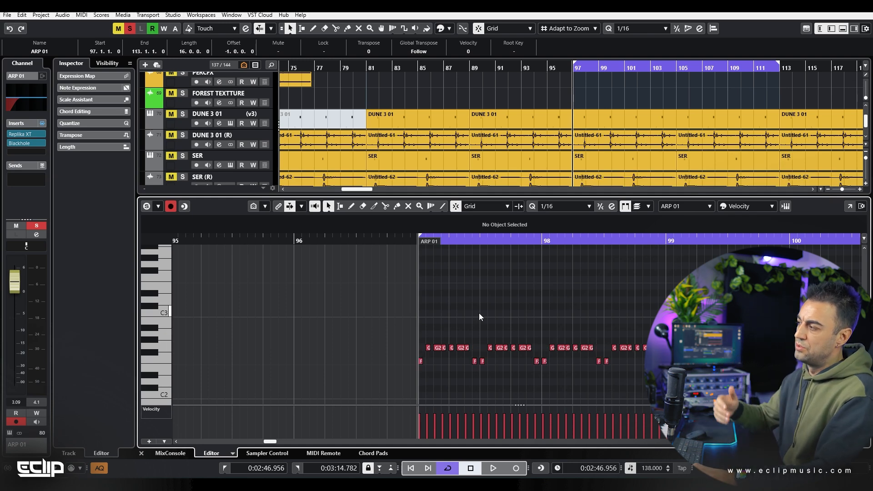
pyautogui.hotkey('ctrl', 'z')
pyautogui.hotkey('ctrl', 'z')
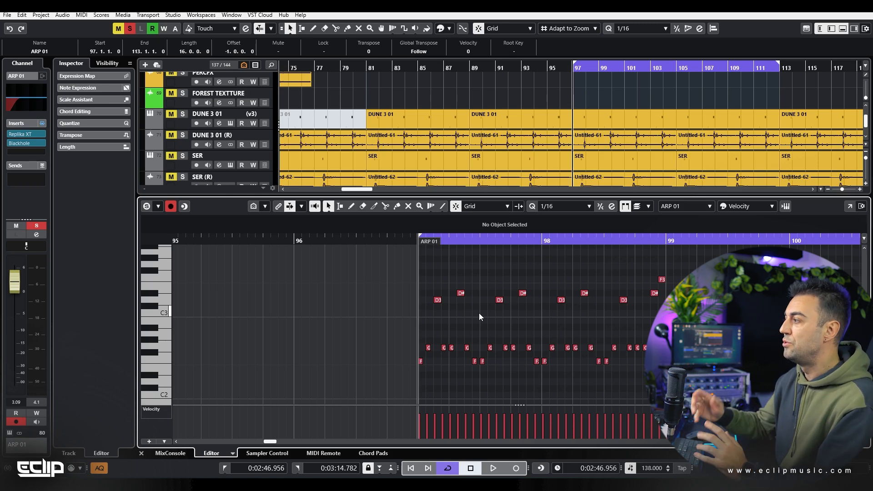
# - Assign velocity to Serum's filter cutoff with a modulation amount of 9, and close the plug-in window
pyautogui.scroll(5, 468, 313)
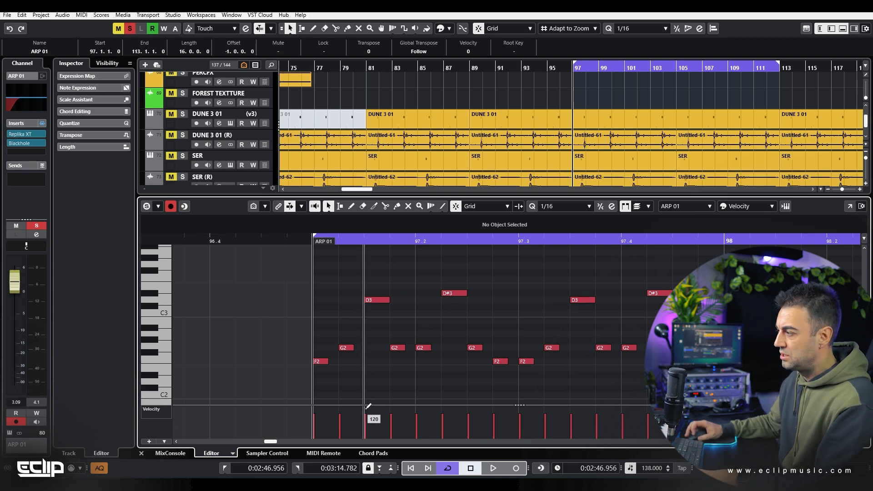
pyautogui.press('F11')
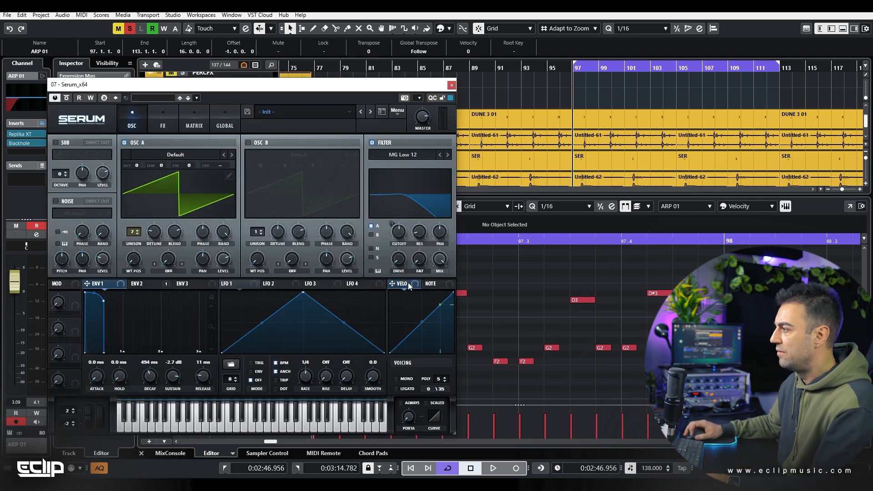
pyautogui.moveTo(391, 223)
pyautogui.mouseDown()
pyautogui.moveTo(390, 236)
pyautogui.moveTo(389, 222)
pyautogui.mouseUp()
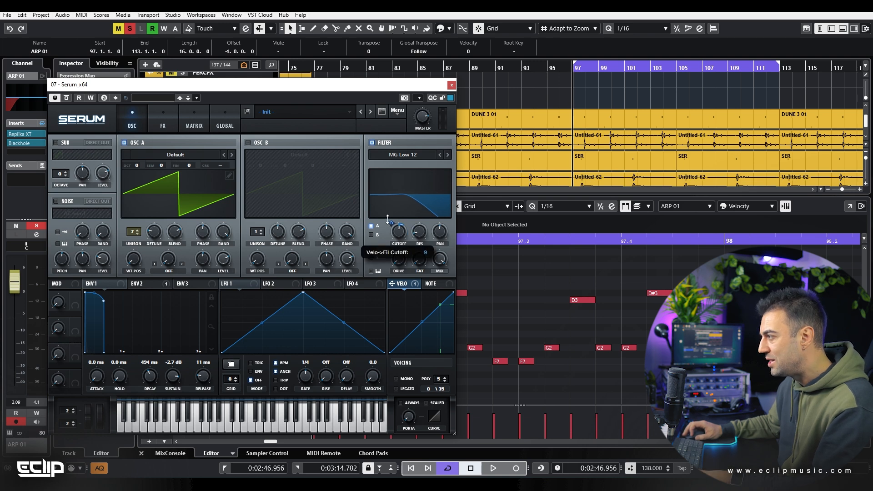
pyautogui.click(451, 85)
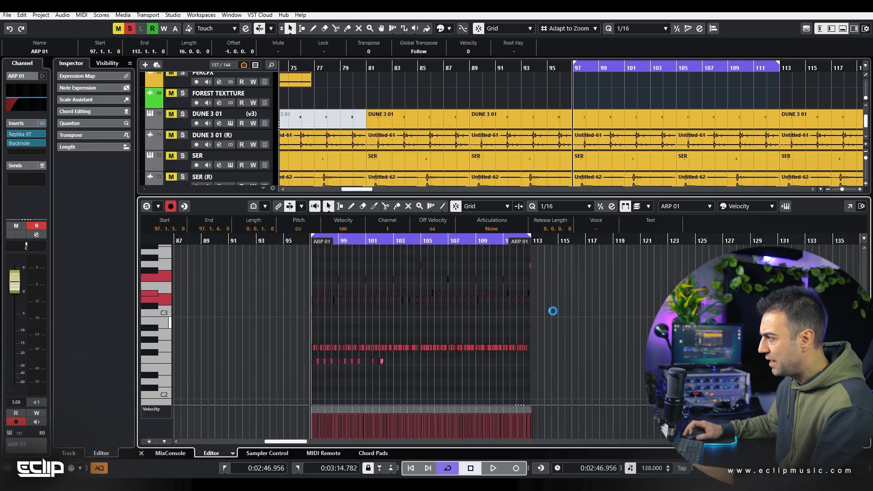
# - Select all the upper notes from D3 upward across the ARP 01 part and raise their velocity to 125
pyautogui.moveTo(361, 261); pyautogui.dragTo(598, 269)
pyautogui.scroll(6, 297, 348)
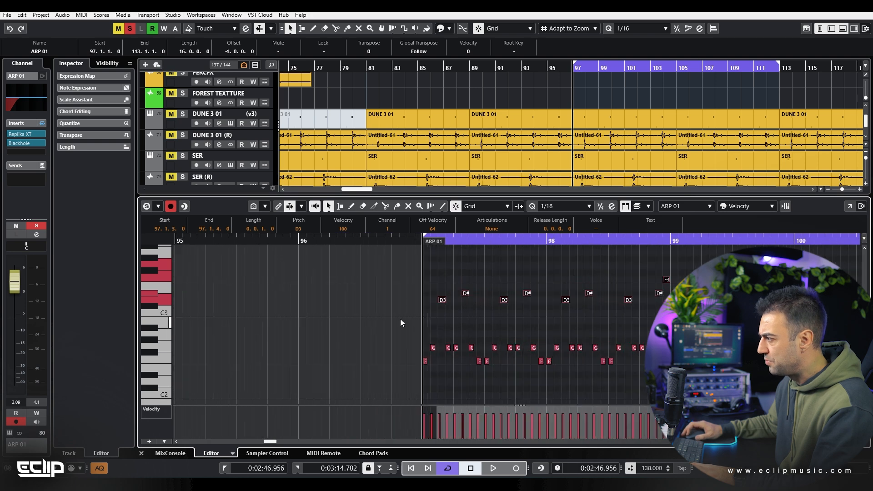
pyautogui.scroll(-5, 440, 380)
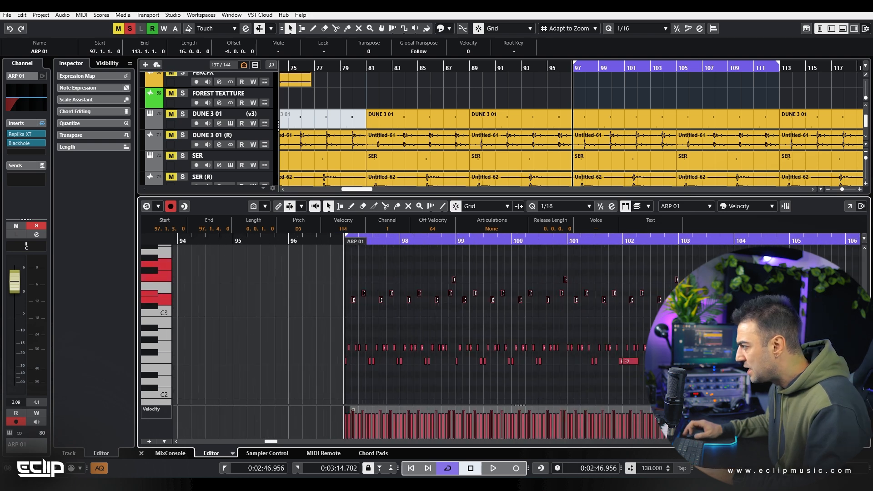
pyautogui.scroll(5, 331, 295)
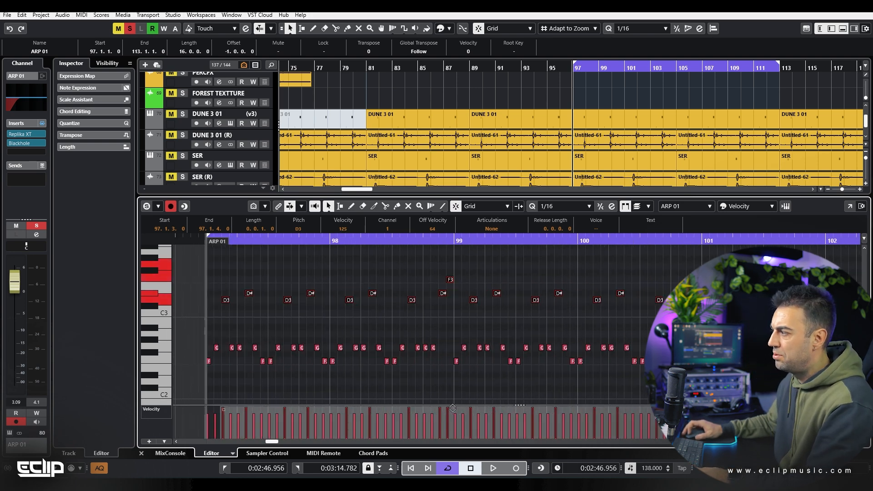
pyautogui.click(378, 325)
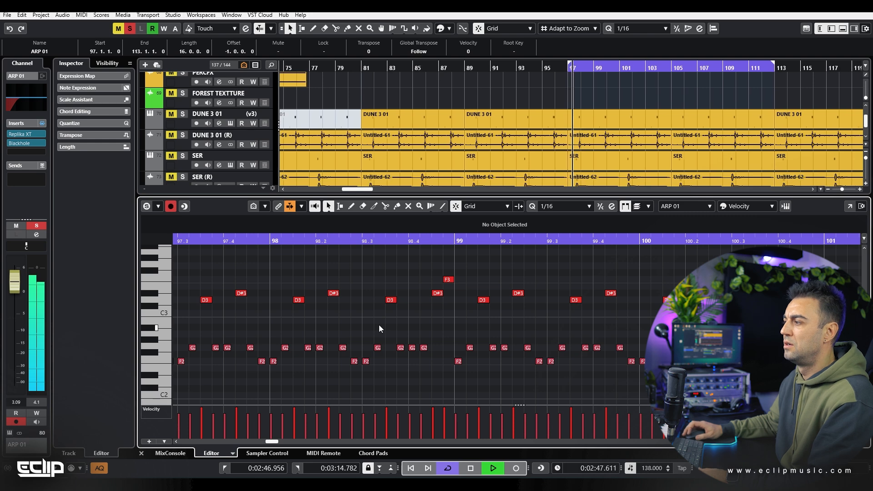
# - Reopen Serum and increase the velocity-to-filter-cutoff modulation amount while the pattern plays
pyautogui.press('e')
pyautogui.press('space')
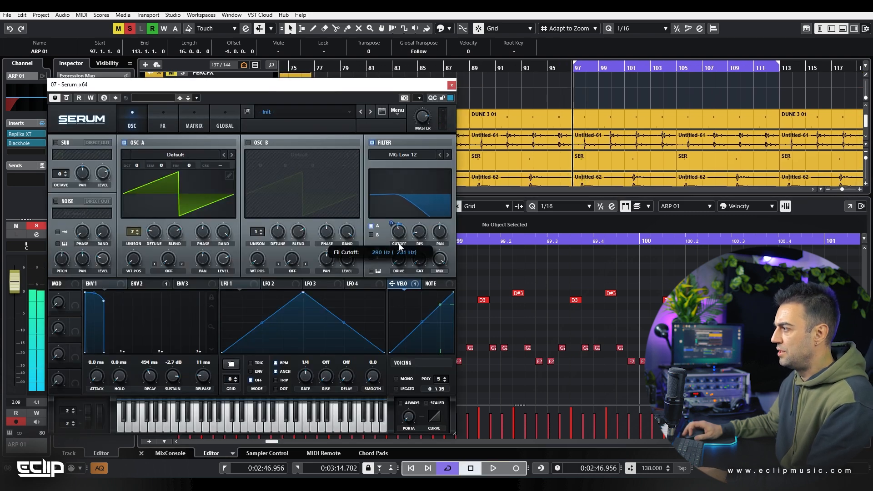
pyautogui.press('space')
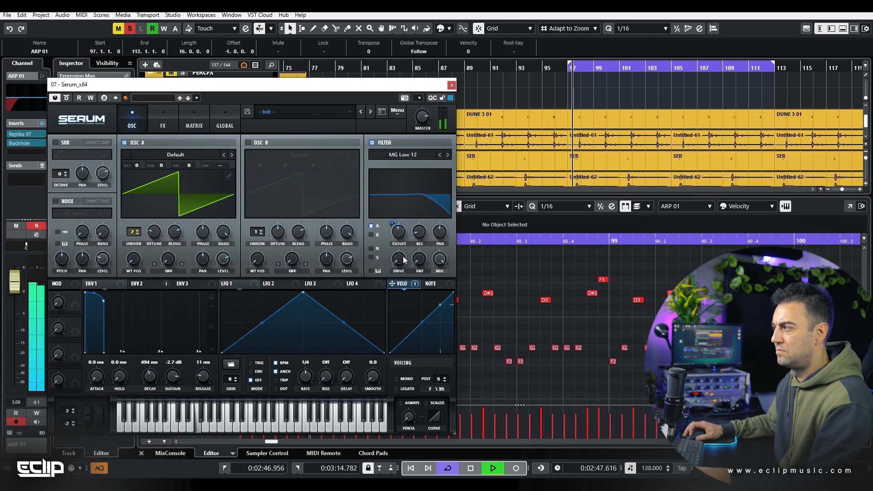
pyautogui.moveTo(391, 223); pyautogui.dragTo(392, 214)
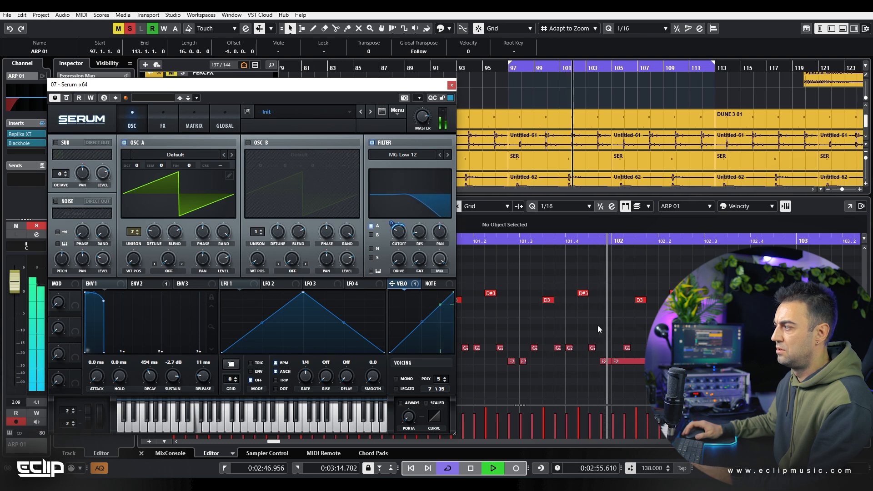
# - Replace the overlong F2 note at 102.1.1 with short F2 notes at 101.4.4 and 102.1.1, stop playback, and close Serum
pyautogui.click(626, 362)
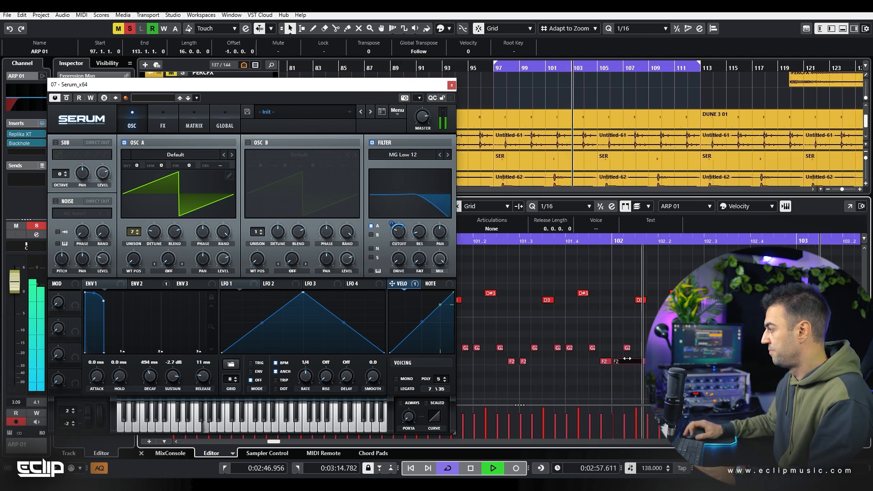
pyautogui.press('Delete')
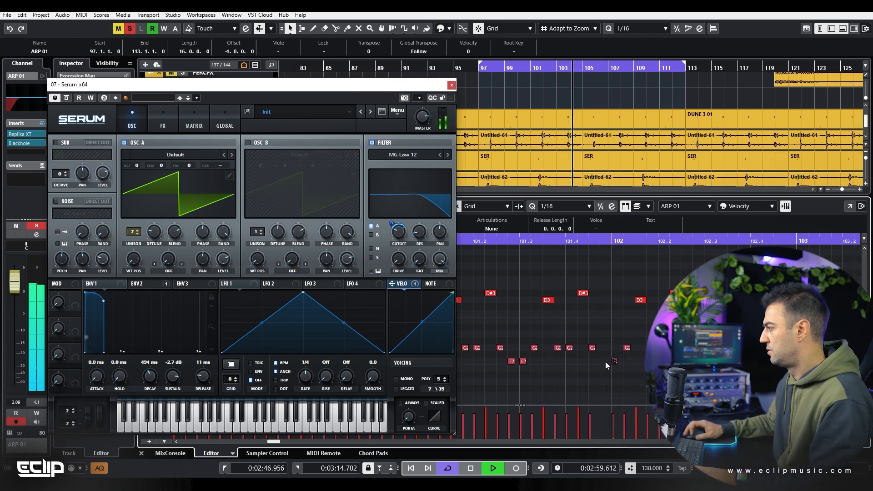
pyautogui.click(605, 361)
pyautogui.moveTo(611, 361); pyautogui.dragTo(606, 362)
pyautogui.press('space')
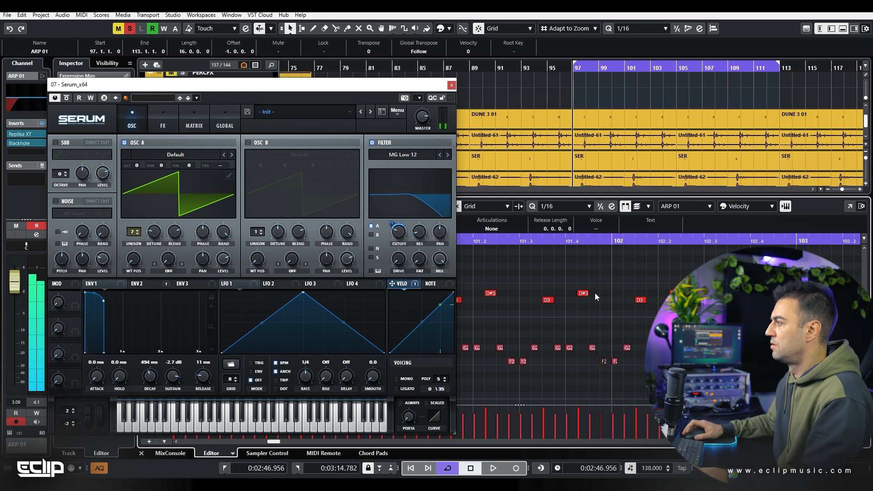
pyautogui.click(451, 85)
# - Lower the G2 note pairs starting at 102.2.4 and 103.2.4 to F2 during playback
pyautogui.scroll(-4, 419, 299)
pyautogui.click(440, 330)
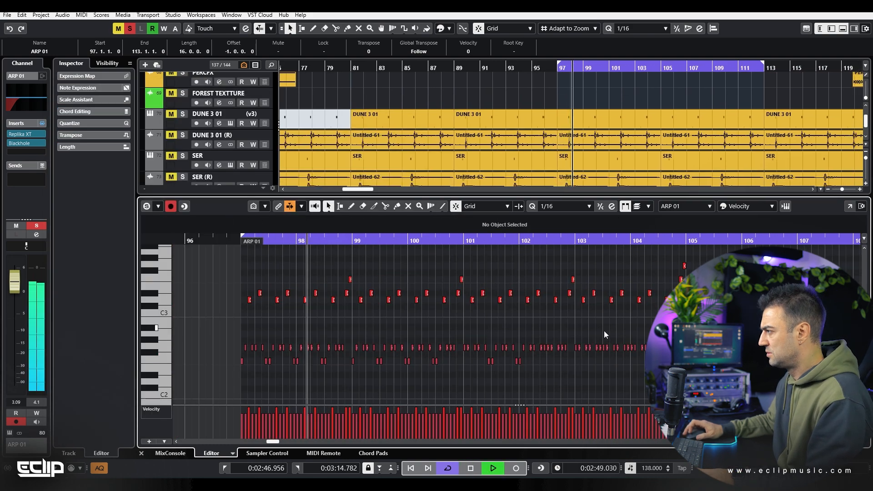
pyautogui.scroll(3, 604, 331)
pyautogui.moveTo(468, 338); pyautogui.dragTo(479, 354)
pyautogui.press('Down')
pyautogui.press('Down')
pyautogui.moveTo(592, 338); pyautogui.dragTo(604, 353)
pyautogui.press('Down')
pyautogui.press('Down')
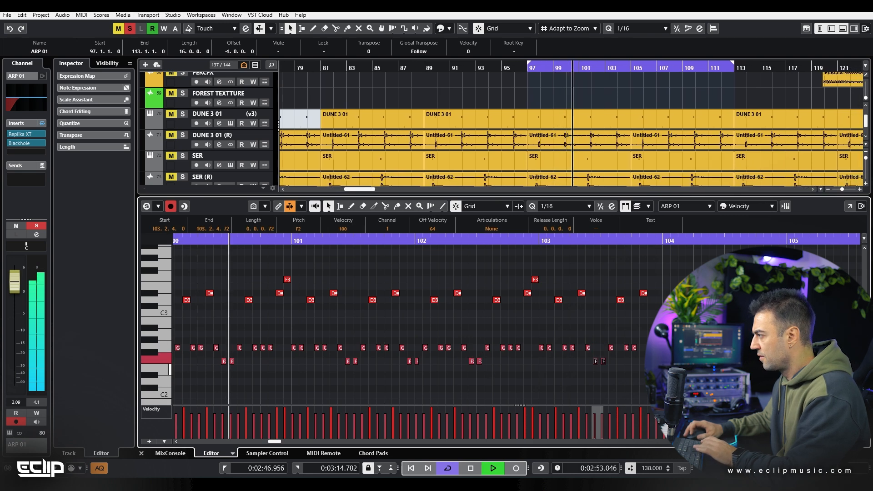
# - Lower the G2 note pairs starting at 103.4.4 and 104.2.4 to F2
pyautogui.moveTo(654, 338); pyautogui.dragTo(665, 353)
pyautogui.press('Down')
pyautogui.press('Down')
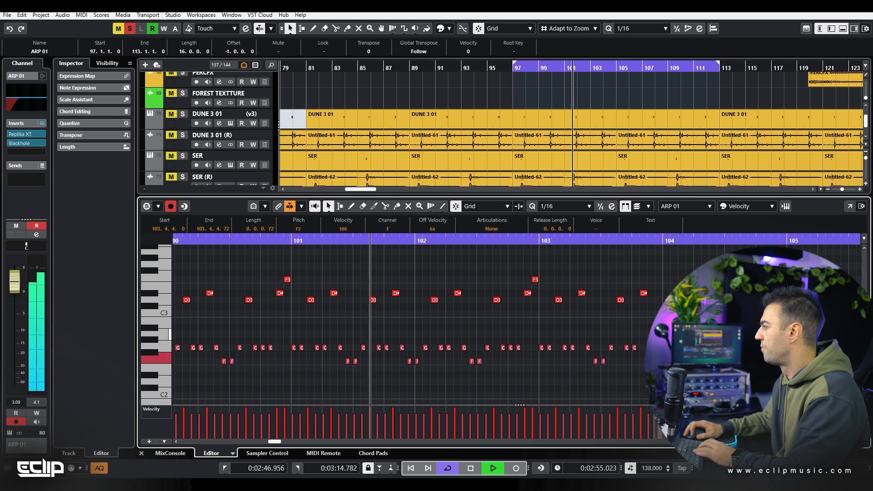
pyautogui.moveTo(714, 338); pyautogui.dragTo(727, 352)
pyautogui.press('Down')
pyautogui.press('Down')
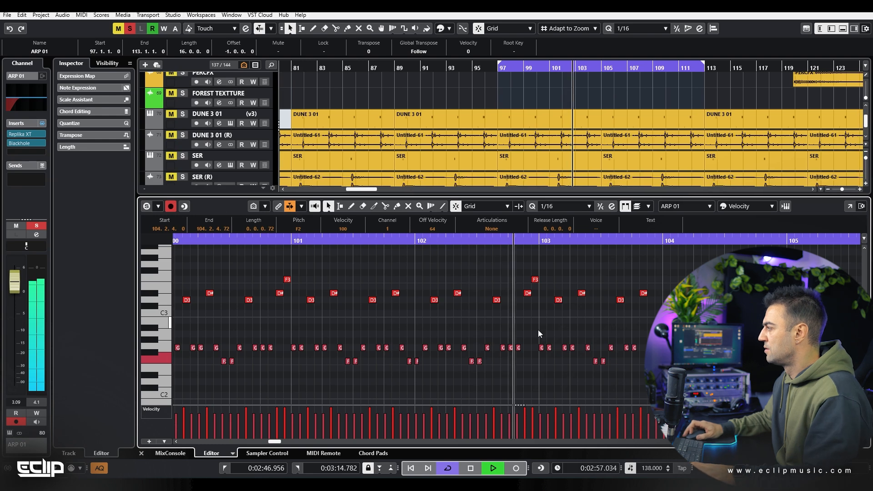
# - Lower the two G2 notes at 105.2.4 and 105.3.1 to F2
pyautogui.scroll(-2, 657, 334)
pyautogui.hscroll(1, 682, 336)
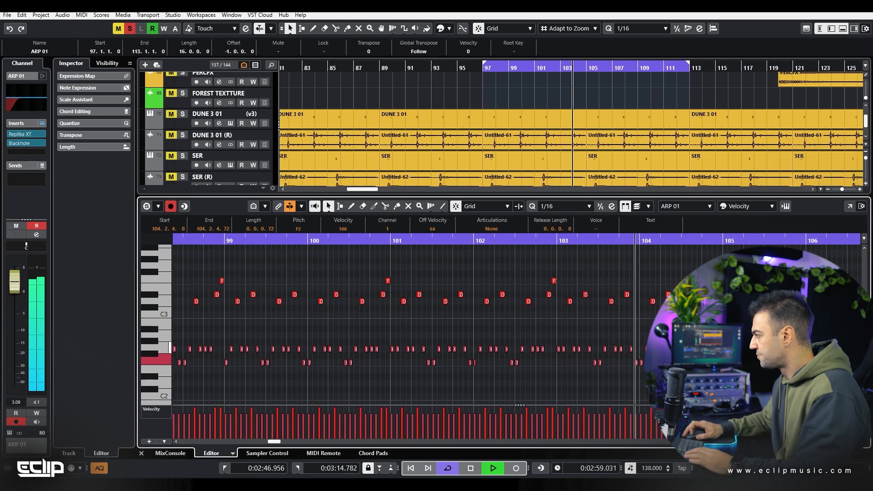
pyautogui.moveTo(755, 340); pyautogui.dragTo(769, 357)
pyautogui.press('Down')
pyautogui.press('Down')
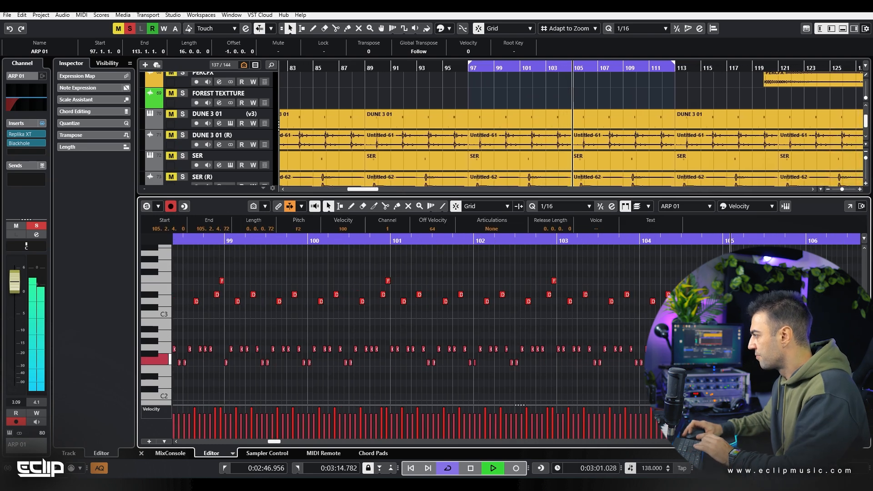
# - Delete all ARP 01 notes from bar 105 to the end of the part and start playback
pyautogui.scroll(-6, 581, 315)
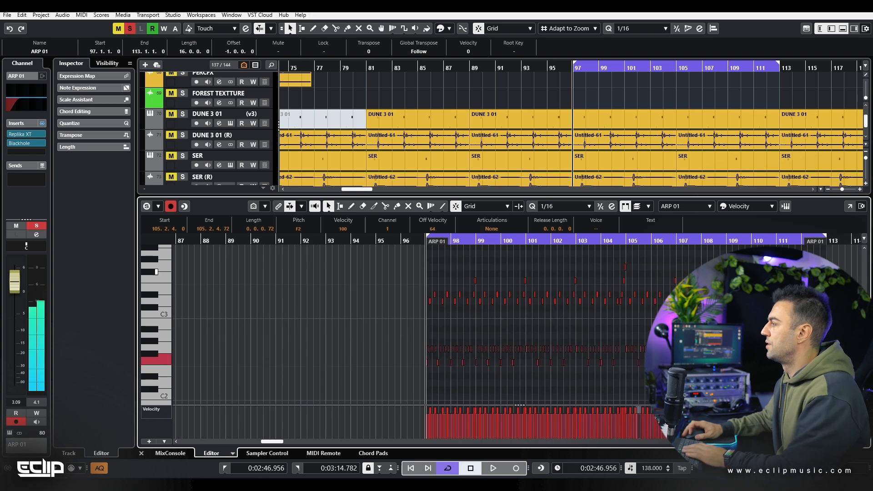
pyautogui.moveTo(842, 260); pyautogui.dragTo(627, 367)
pyautogui.press('Delete')
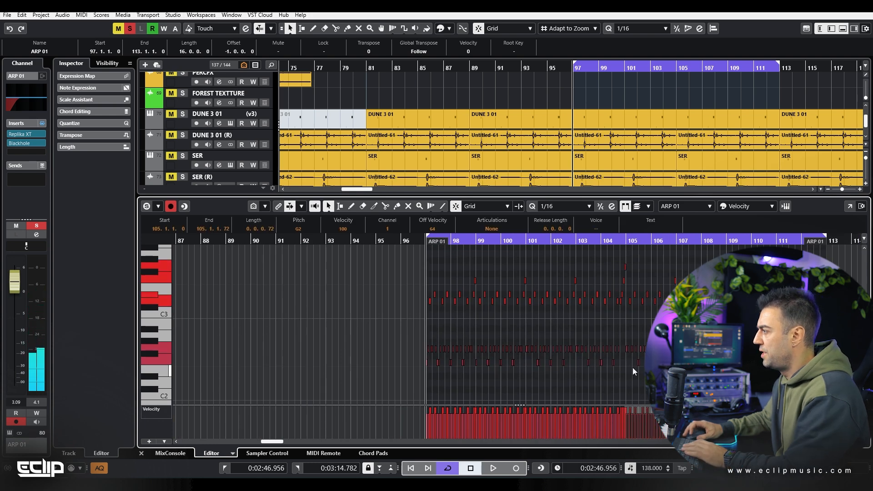
pyautogui.press('space')
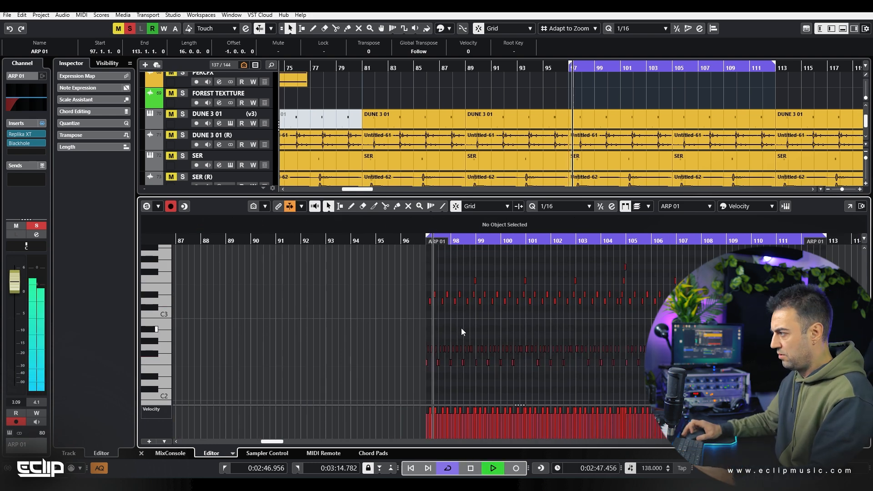
# - Try lowering the G2 notes at 97.1.4 and 97.3.4 by an octave to G1 and listen to the result
pyautogui.scroll(5, 437, 337)
pyautogui.press('space')
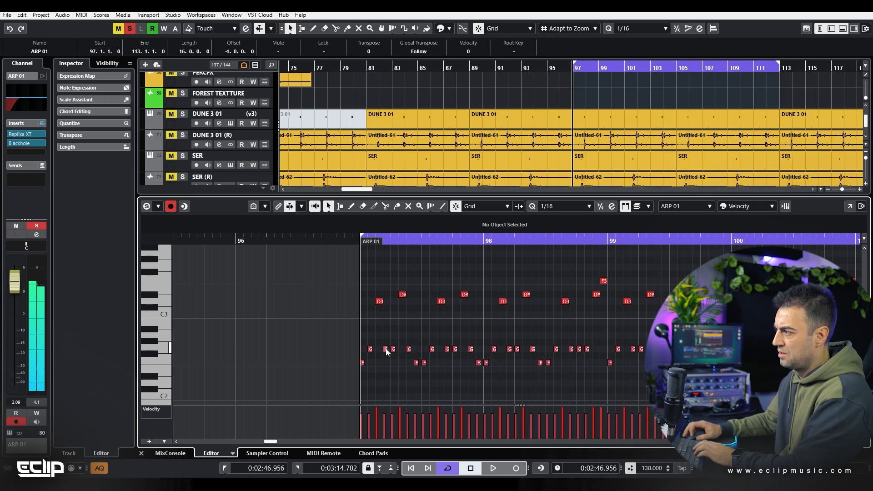
pyautogui.click(386, 349)
pyautogui.hotkey('shift', 'Down')
pyautogui.press('space')
pyautogui.click(448, 316)
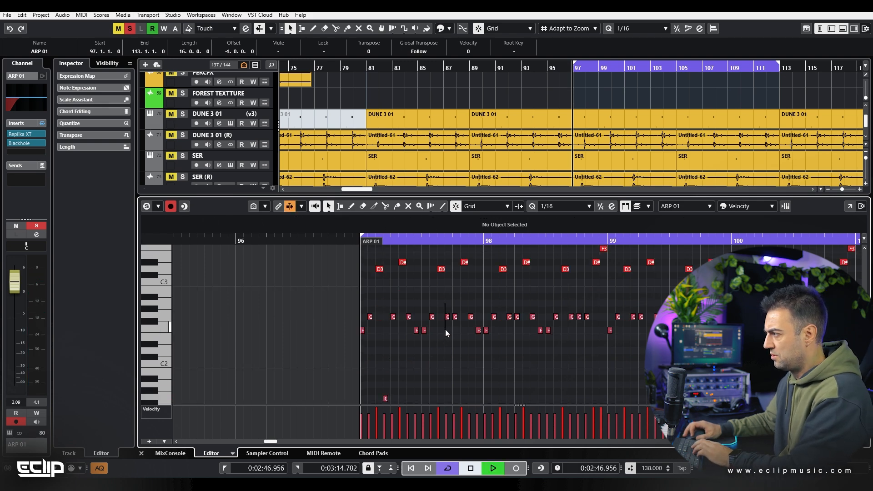
pyautogui.press('space')
pyautogui.hotkey('shift', 'Down')
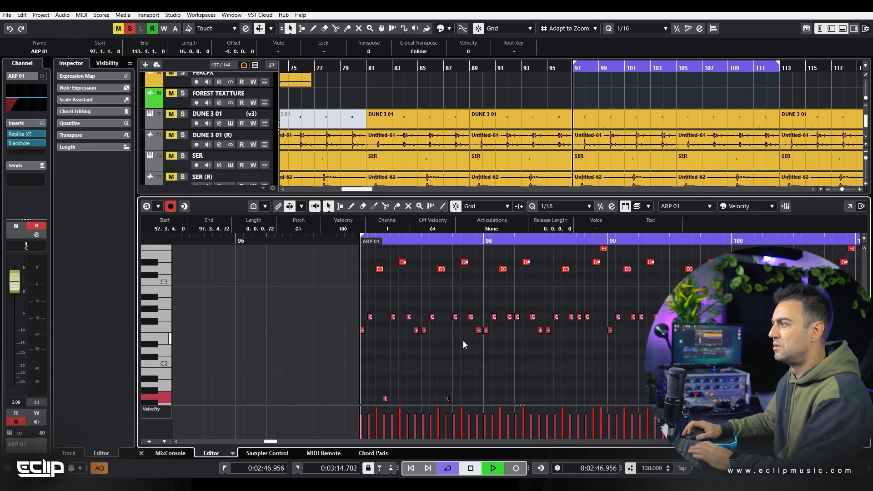
pyautogui.press('space')
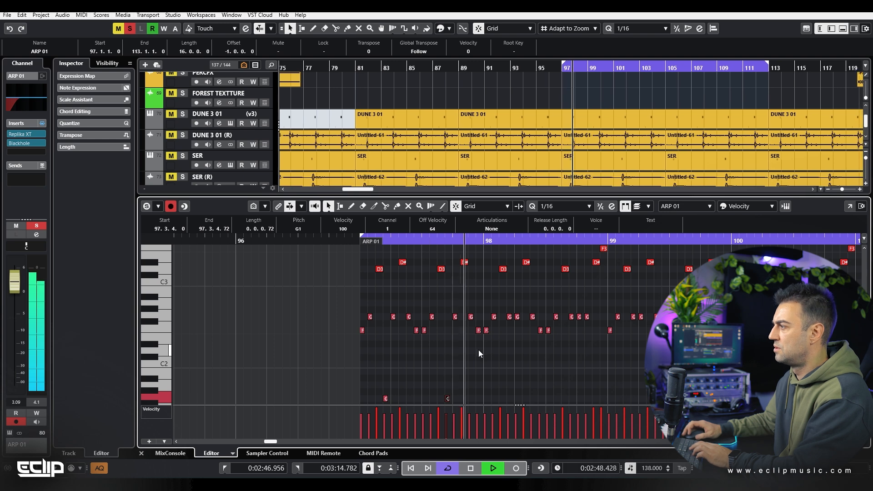
pyautogui.press('space')
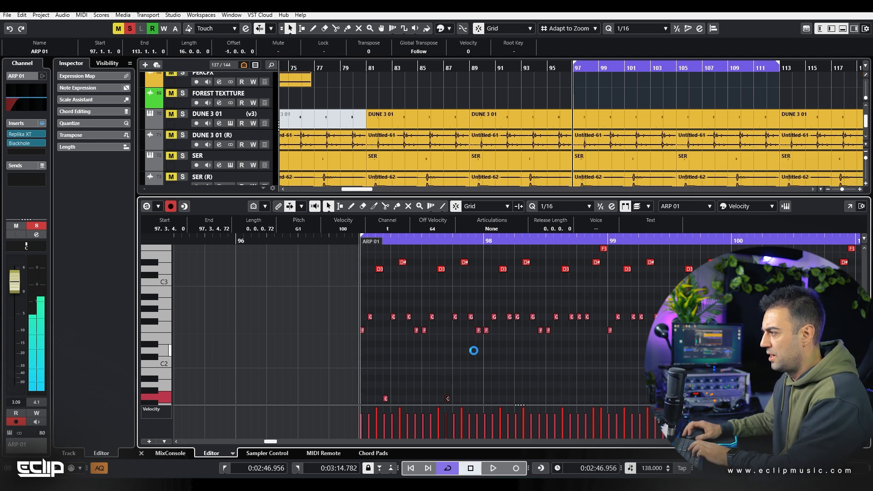
# - Raise the G1 notes at 97.3.4 and 97.1.4 back to G2
pyautogui.hotkey('shift', 'Up')
pyautogui.click(385, 398)
pyautogui.hotkey('shift', 'Up')
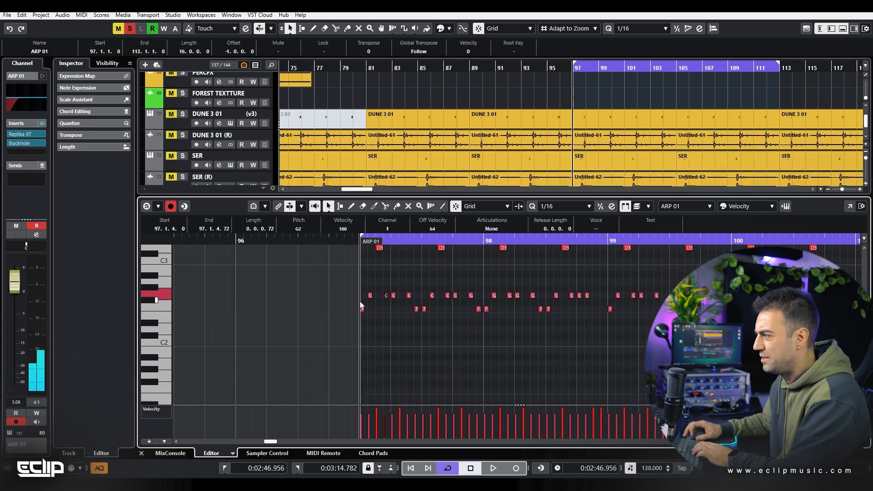
# - Change the note at 97.1.1 to G1 and the note at 97.1.2 to F2, then play the start briefly
pyautogui.hotkey('shift', 'Down')
pyautogui.click(375, 329)
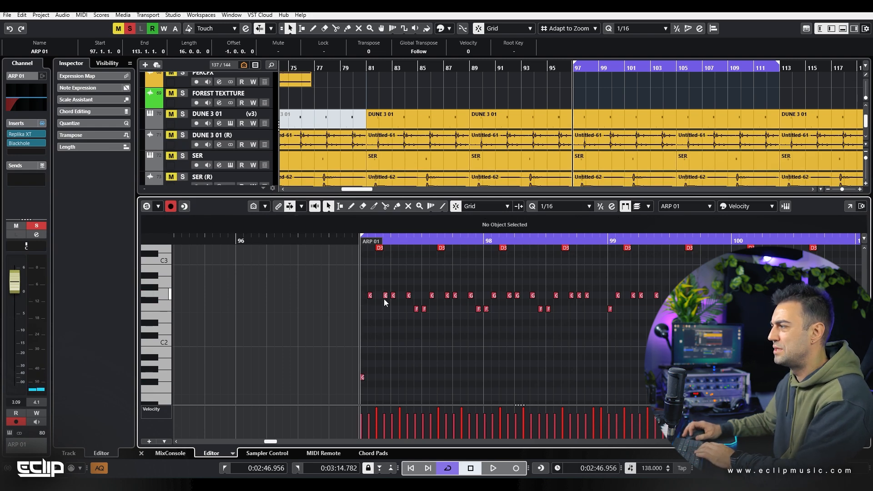
pyautogui.click(371, 299)
pyautogui.press('Down')
pyautogui.press('Down')
pyautogui.click(409, 337)
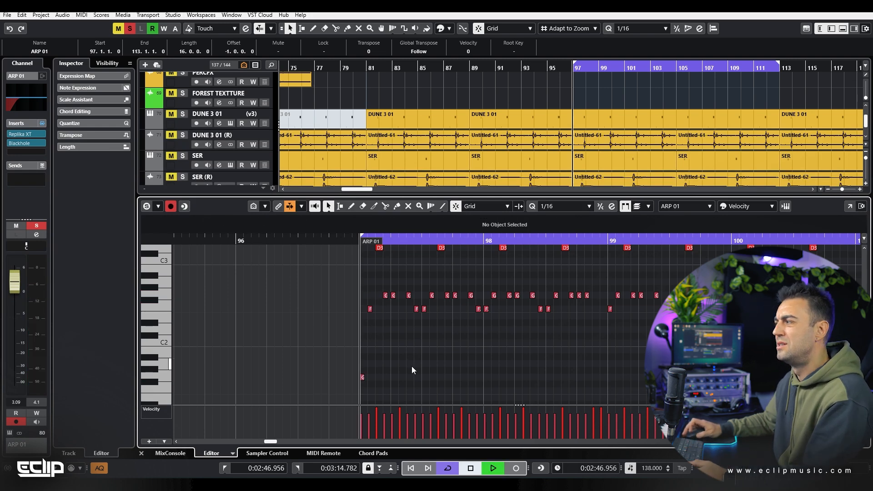
pyautogui.press('space')
pyautogui.press('space')
# - Lower the G2 at 97.1.4 by an octave to G1 and the G2 at 97.2.1 to F2
pyautogui.click(386, 296)
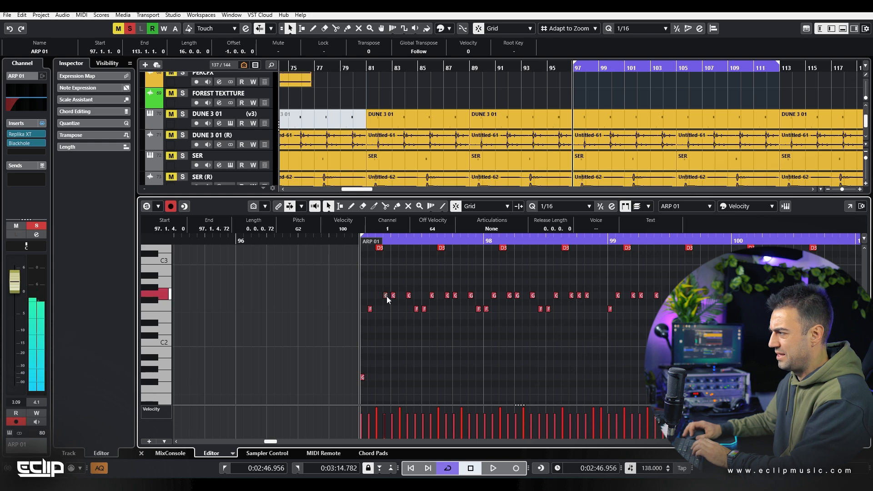
pyautogui.hotkey('shift', 'Down')
pyautogui.click(393, 295)
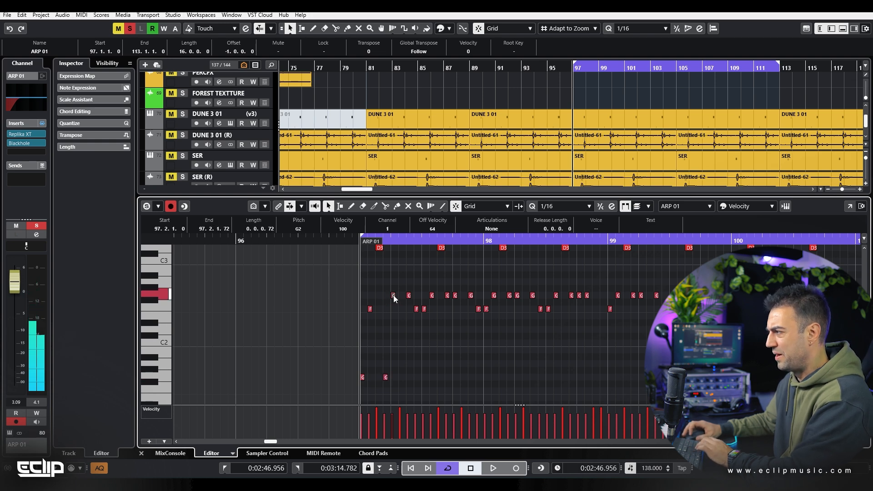
pyautogui.press('Down')
pyautogui.press('Down')
# - Change the F2 note at 97.2.4 to G1 and play the bar briefly
pyautogui.press('space')
pyautogui.hotkey('shift', 'Down')
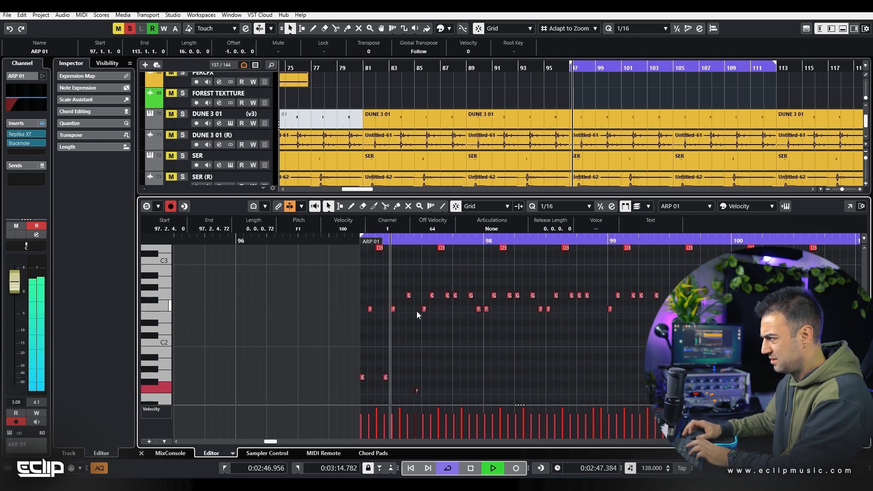
pyautogui.press('Up')
pyautogui.press('Up')
pyautogui.press('space')
pyautogui.click(437, 324)
pyautogui.press('space')
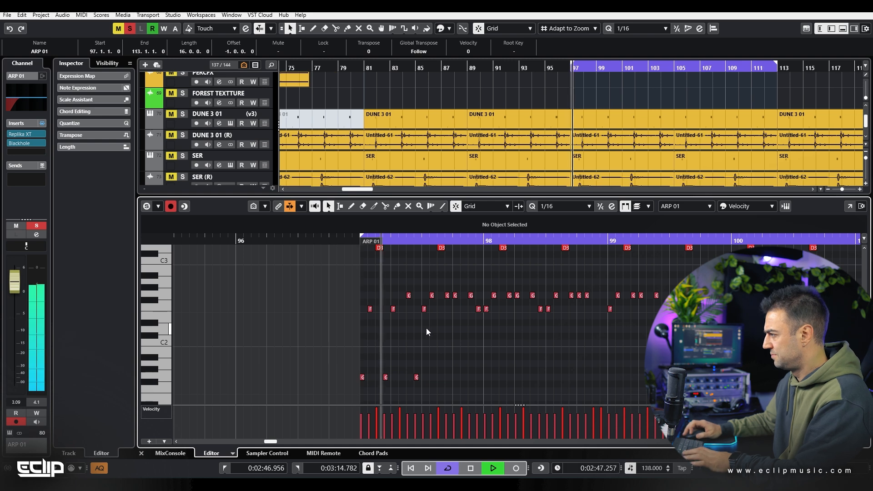
pyautogui.press('space')
# - Lower the G2 at 97.3.4 by an octave to G1 and the G2 at 97.4.1 to F2
pyautogui.click(447, 295)
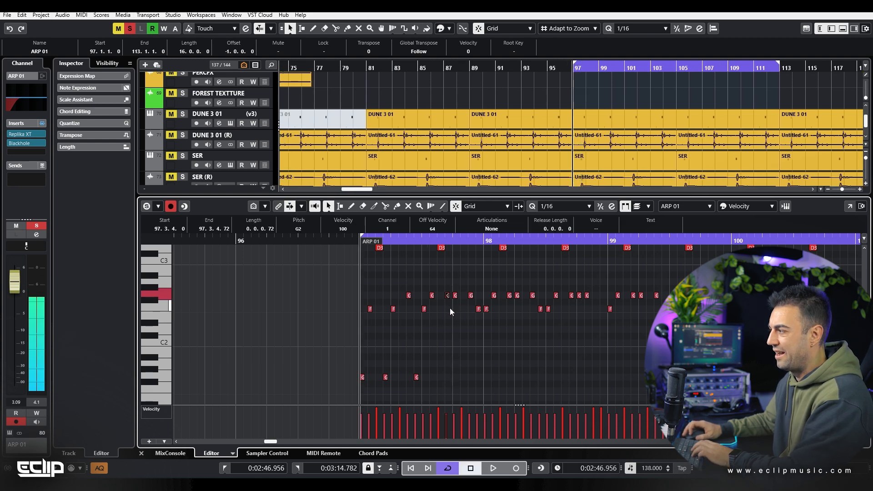
pyautogui.hotkey('shift', 'Down')
pyautogui.click(455, 296)
pyautogui.press('Down')
pyautogui.press('Down')
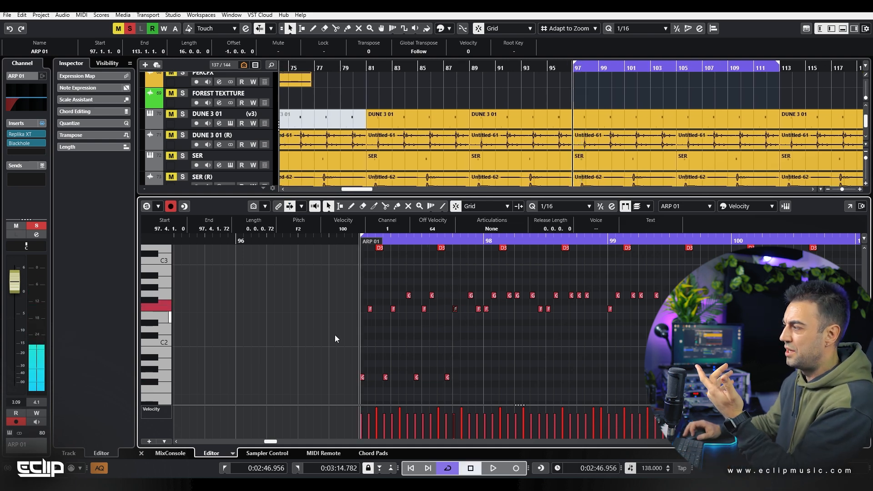
# - Draw sixteenth-length G2 notes at 97.1.1 and 97.1.2 to illustrate the original pattern
pyautogui.scroll(4, 362, 305)
pyautogui.keyDown('alt'); pyautogui.click(365, 296); pyautogui.keyUp('alt')
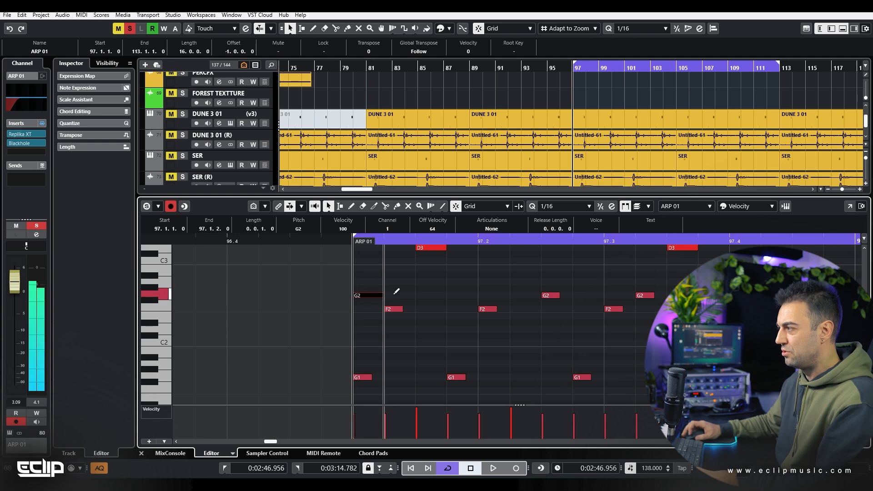
pyautogui.keyDown('alt'); pyautogui.click(394, 295); pyautogui.keyUp('alt')
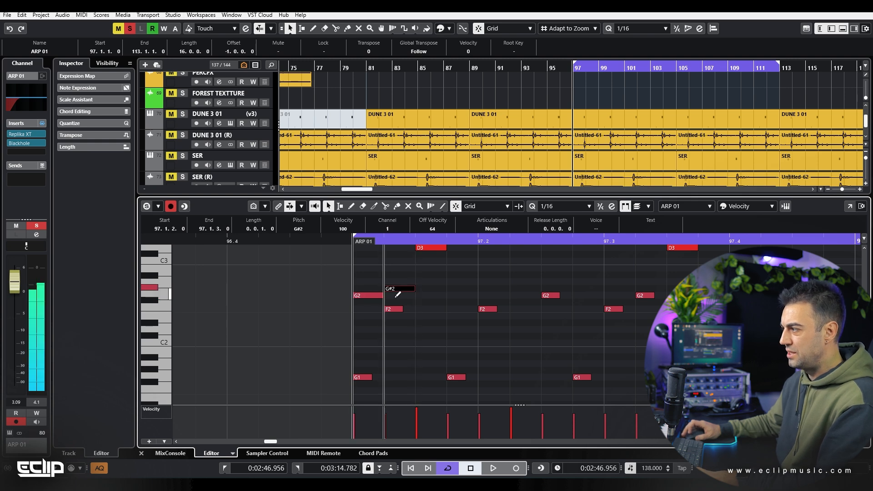
pyautogui.click(372, 295)
pyautogui.press('Down')
pyautogui.press('Up')
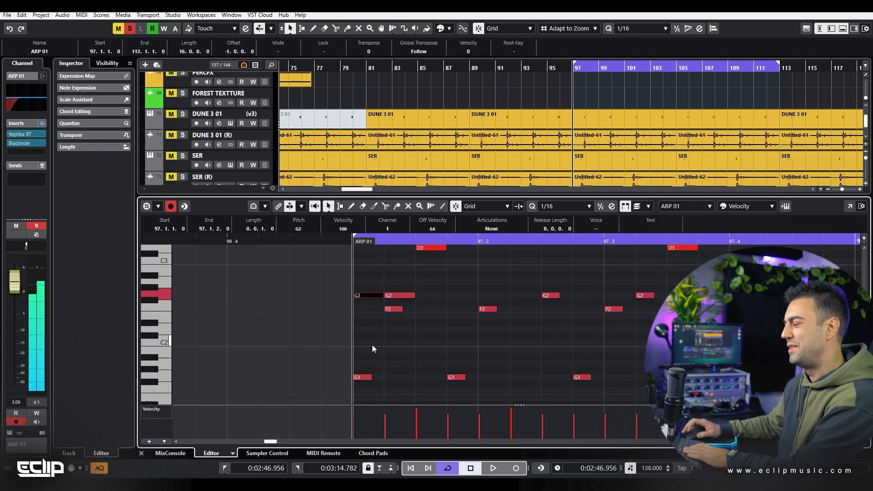
# - Delete the extra G2 notes at 97.1.1 and 97.1.2
pyautogui.press('Delete')
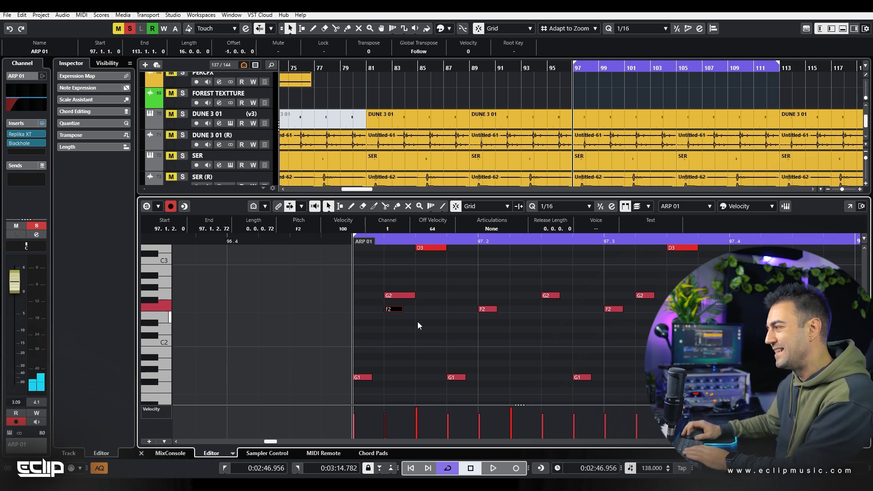
pyautogui.doubleClick(367, 295)
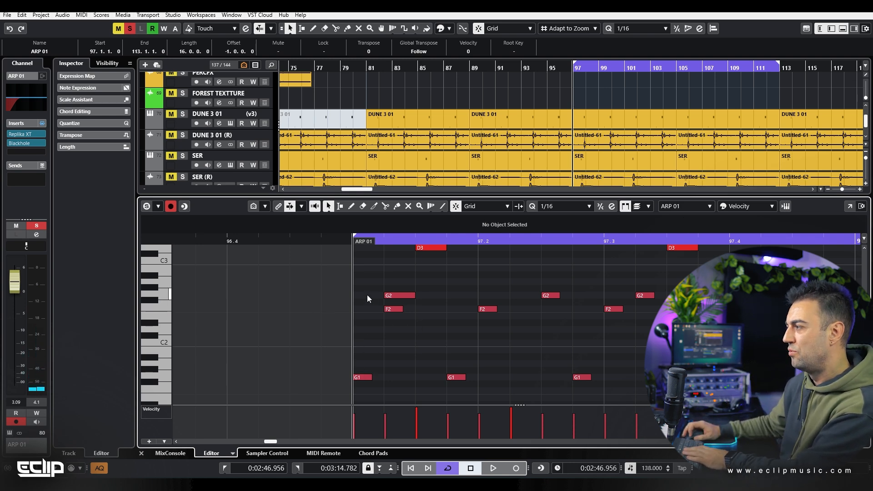
pyautogui.press('Delete')
pyautogui.click(391, 309)
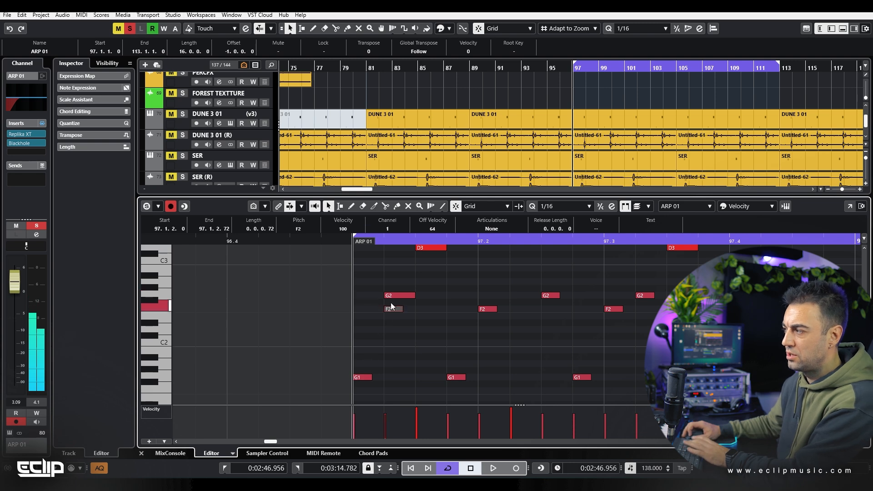
pyautogui.click(396, 296)
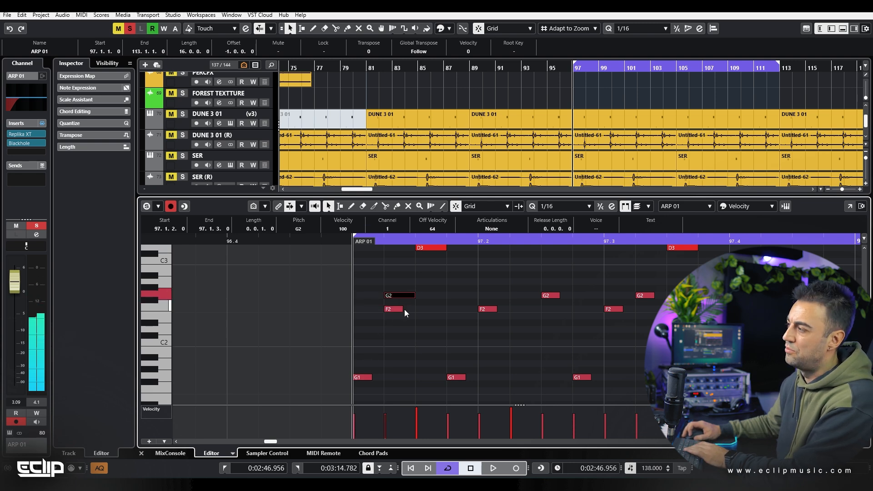
pyautogui.press('Delete')
# - Play bar 97 to check how the octave-lower G1 notes sit in the arpeggio
pyautogui.press('space')
pyautogui.press('g')
pyautogui.press('g')
pyautogui.press('g')
pyautogui.click(435, 340)
pyautogui.press('space')
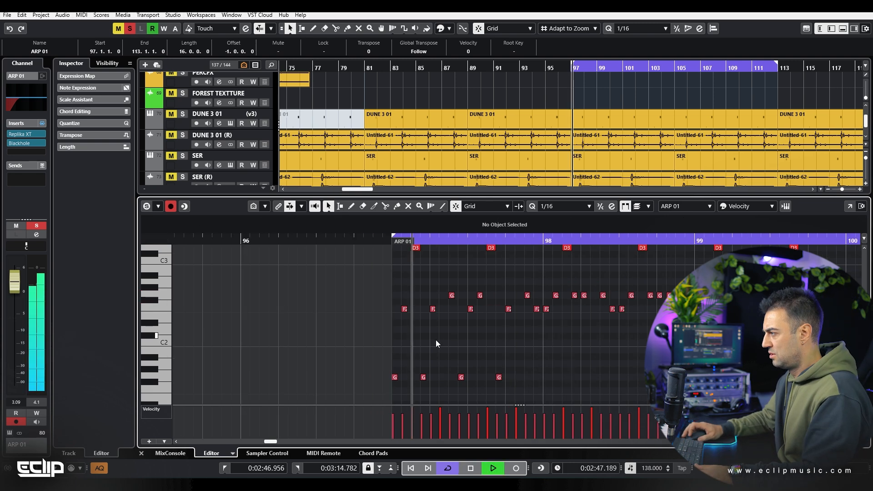
pyautogui.press('space')
pyautogui.scroll(2, 522, 332)
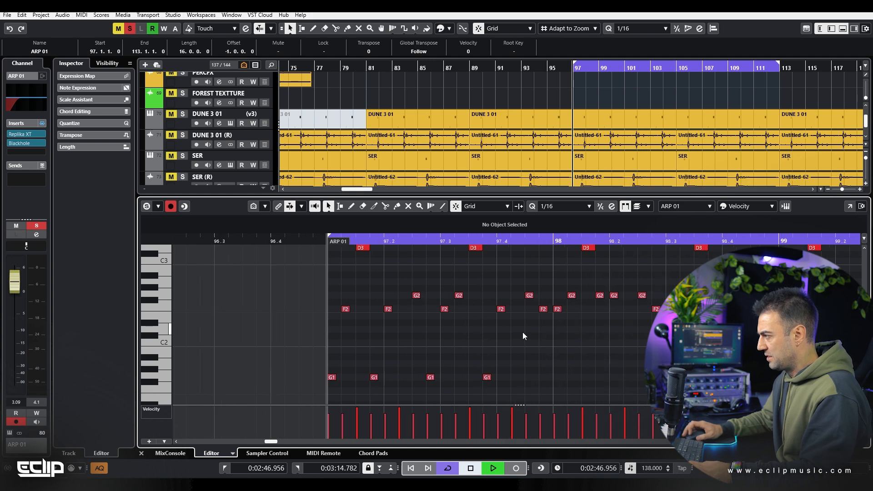
pyautogui.press('space')
pyautogui.scroll(3, 538, 337)
pyautogui.scroll(-2, 538, 337)
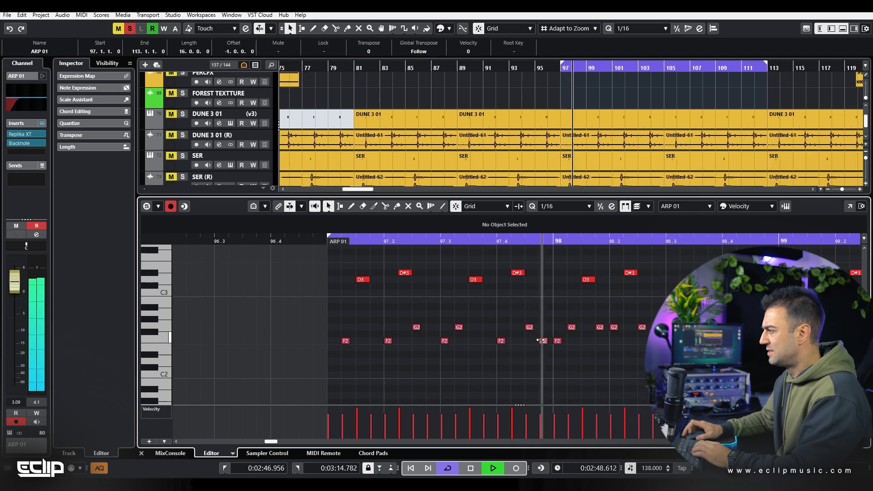
# - Change the F2 note at 97.4.4 to G1 and start playback
pyautogui.press('space')
pyautogui.click(544, 340)
pyautogui.press('Up')
pyautogui.press('Up')
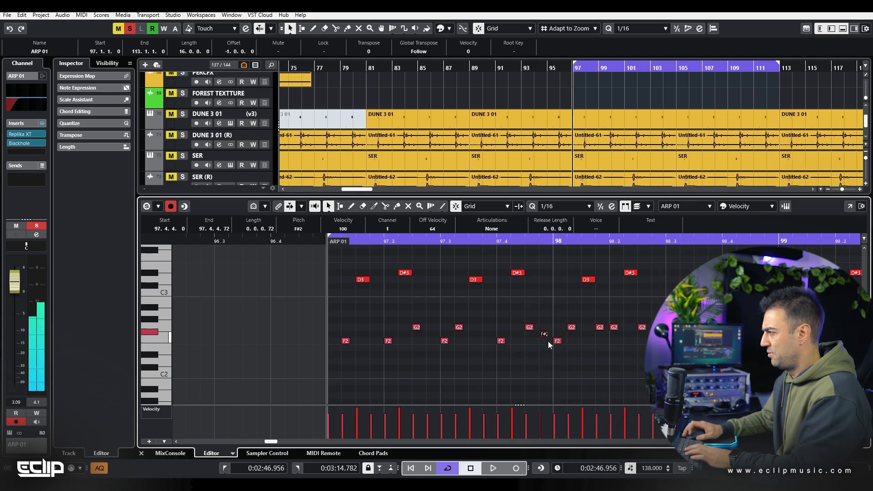
pyautogui.hotkey('shift', 'Down')
pyautogui.hotkey('shift', 'Left')
pyautogui.press('space')
pyautogui.click(541, 298)
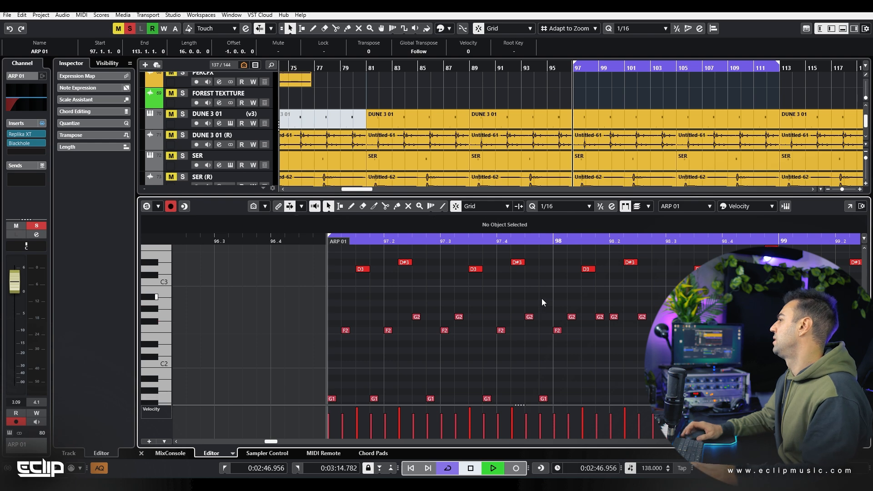
# - Stop playback and delete the low F2 and G2 notes in bar 98
pyautogui.scroll(-2, 511, 296)
pyautogui.scroll(2, 588, 318)
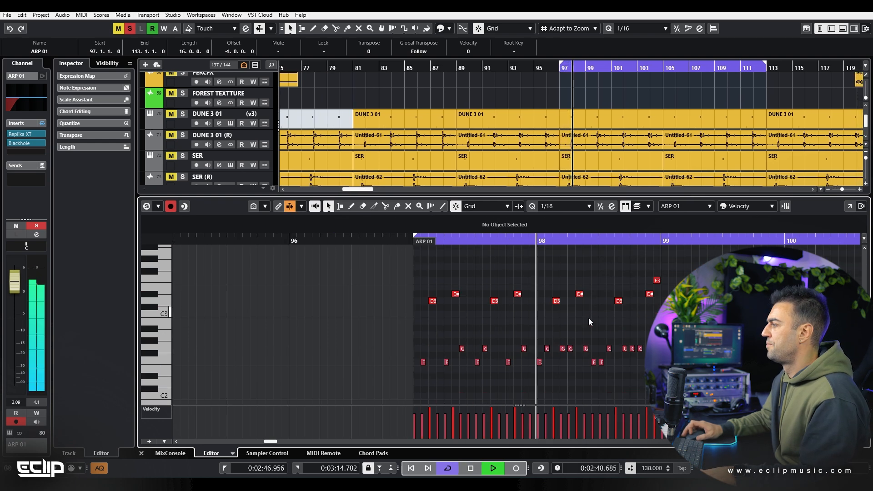
pyautogui.scroll(-2, 530, 304)
pyautogui.press('space')
pyautogui.moveTo(535, 306); pyautogui.dragTo(643, 340)
pyautogui.press('Delete')
# - Duplicate the low G1, F2 and G2 notes of bar 97 into bar 98
pyautogui.moveTo(569, 301); pyautogui.dragTo(410, 399)
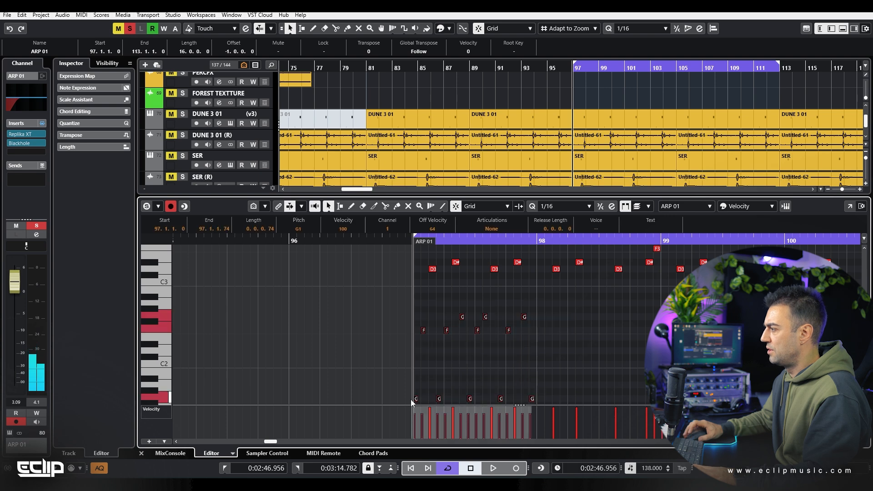
pyautogui.hotkey('ctrl', 'd')
pyautogui.press('q')
pyautogui.scroll(2, 621, 300)
pyautogui.moveTo(643, 290); pyautogui.dragTo(673, 322)
pyautogui.hotkey('ctrl', 'Left')
pyautogui.click(673, 322)
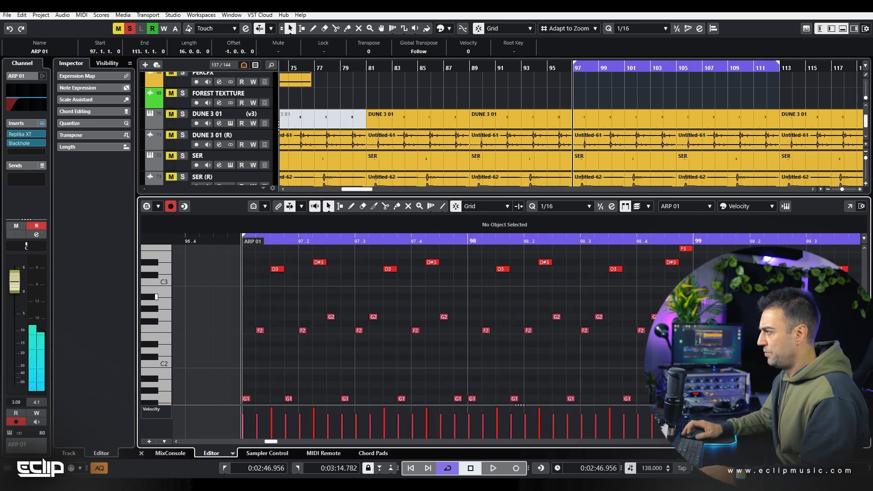
# - Delete the low F2 and G2 notes in bars 99 and 100
pyautogui.scroll(-4, 423, 344)
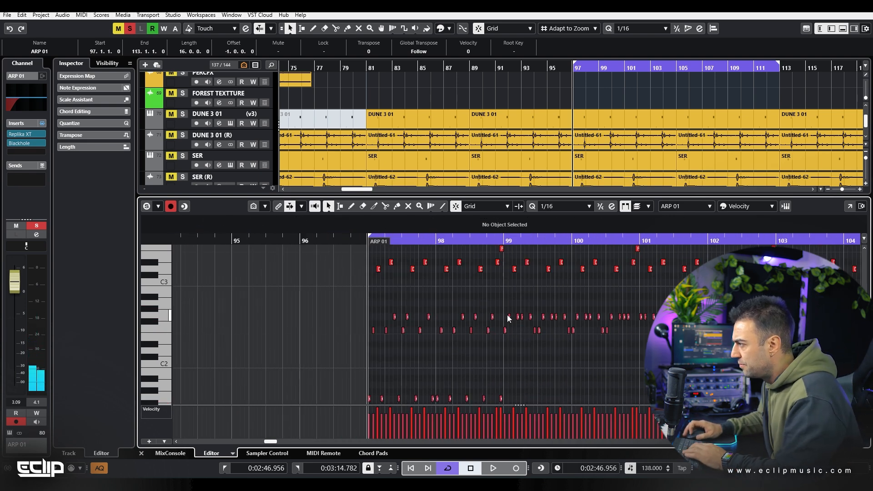
pyautogui.scroll(-2, 507, 315)
pyautogui.moveTo(502, 276); pyautogui.dragTo(629, 332)
pyautogui.press('Delete')
# - Duplicate the low G1, F2 and G2 notes of bars 97–98 into bars 99–100
pyautogui.moveTo(550, 271); pyautogui.dragTo(357, 384)
pyautogui.scroll(9, 627, 325)
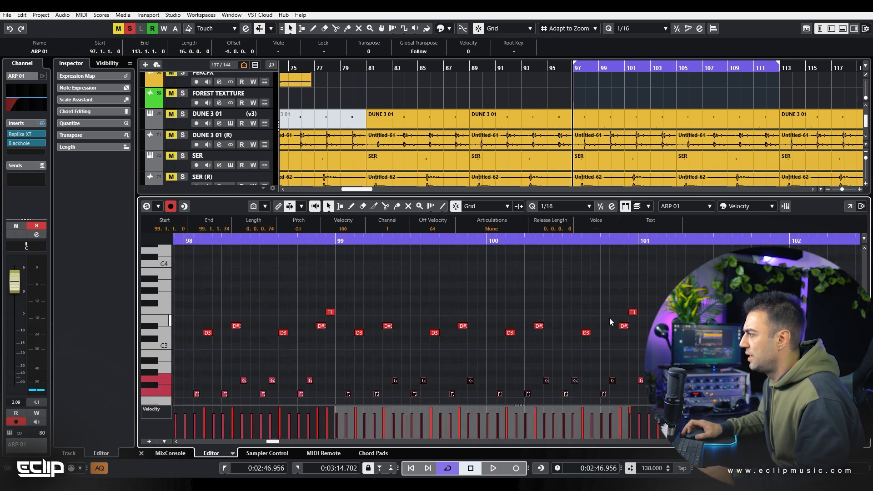
pyautogui.scroll(-4, 612, 337)
pyautogui.click(626, 294)
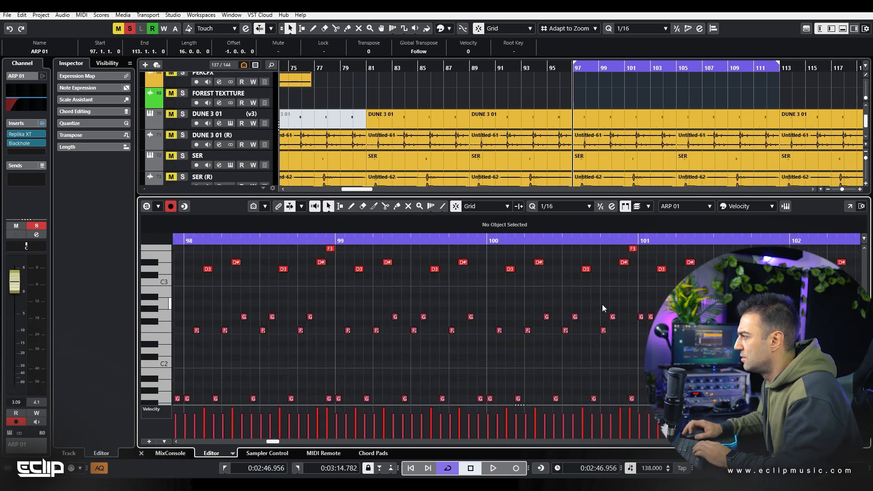
# - Raise the last two notes of bar 100, D#3 and F3, by two semitones to F3 and G3
pyautogui.click(604, 330)
pyautogui.scroll(1, 617, 345)
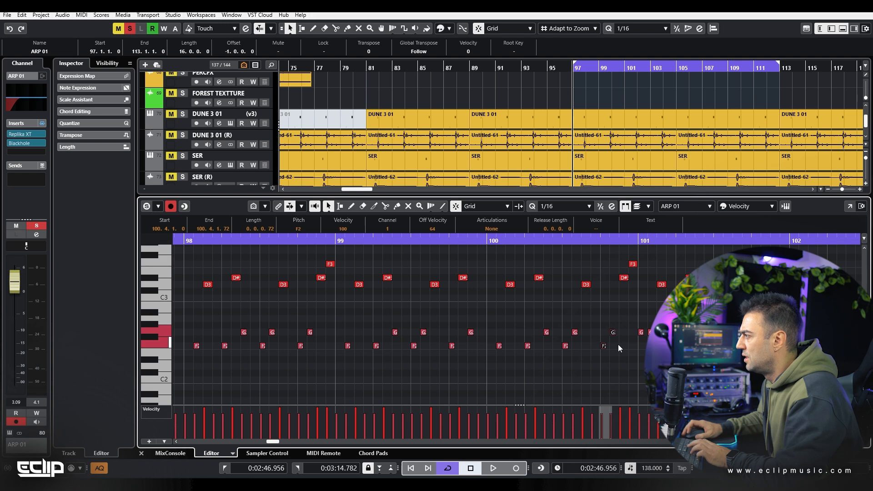
pyautogui.moveTo(622, 259); pyautogui.dragTo(640, 290)
pyautogui.press('Up')
pyautogui.press('Up')
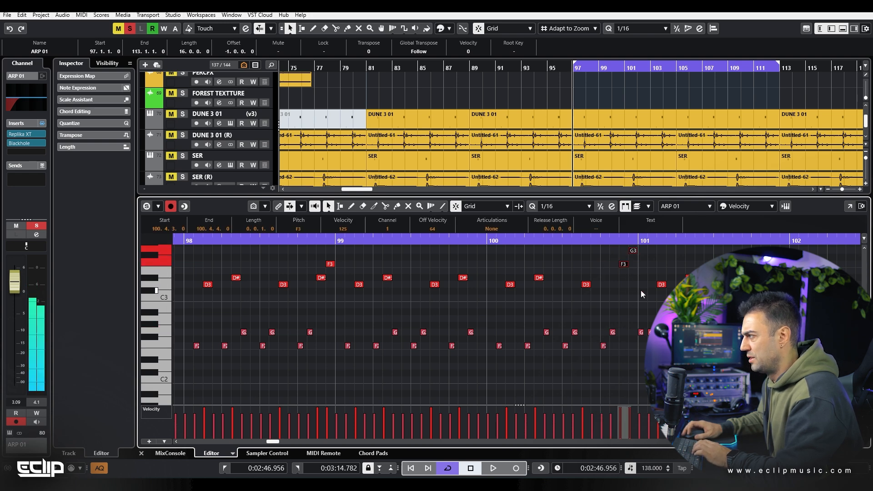
# - Raise the F2 and G2 notes at the start of beat 4 in bar 100 to D3 and D#3
pyautogui.moveTo(601, 329); pyautogui.dragTo(618, 367)
pyautogui.press('Up')
pyautogui.press('Up')
pyautogui.press('Up')
pyautogui.press('Up')
pyautogui.press('Up')
pyautogui.press('Up')
pyautogui.press('Up')
pyautogui.press('Up')
pyautogui.press('Up')
pyautogui.press('Up')
pyautogui.press('Down')
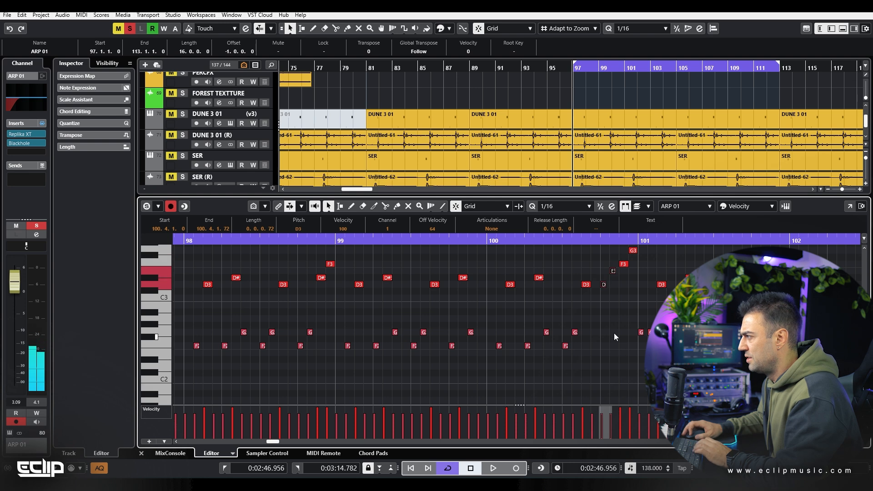
pyautogui.click(617, 280)
pyautogui.click(612, 273)
pyautogui.press('Down')
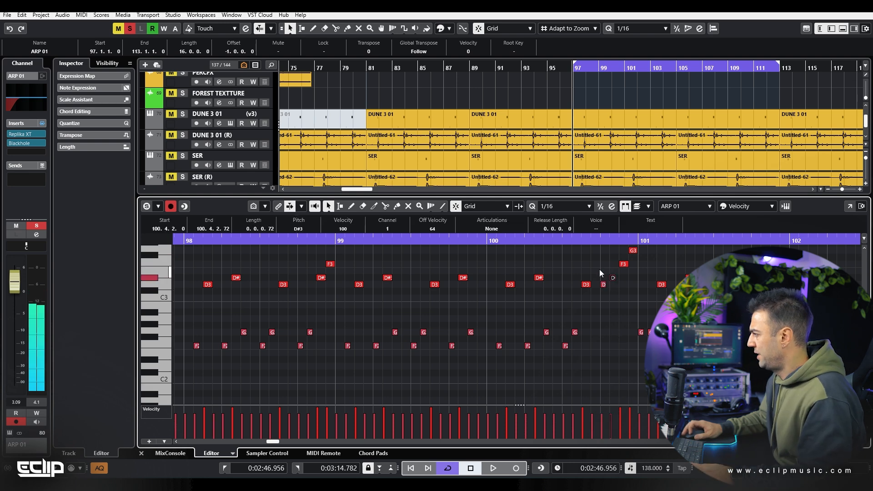
# - Transpose the low G1 note at the end of beat 3 in bar 100 up an octave to G2
pyautogui.moveTo(599, 270); pyautogui.dragTo(619, 297)
pyautogui.scroll(3, 597, 330)
pyautogui.scroll(-3, 598, 331)
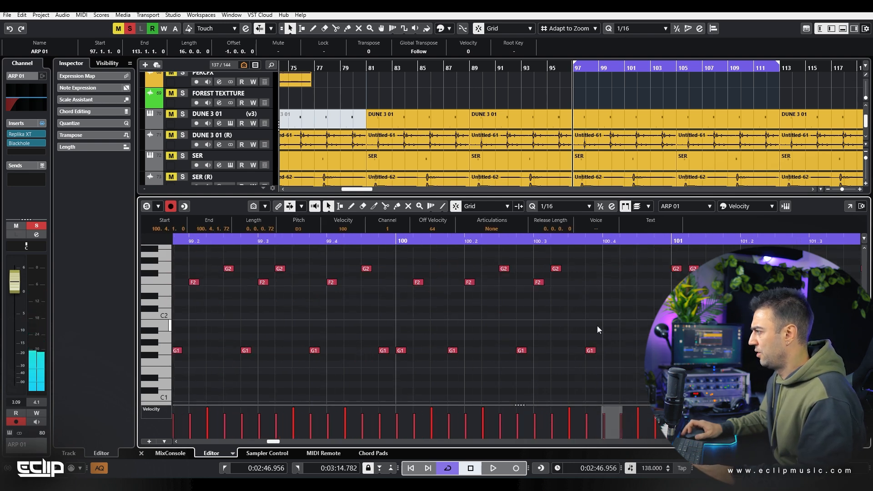
pyautogui.click(593, 350)
pyautogui.hotkey('shift', 'Up')
pyautogui.scroll(6, 599, 361)
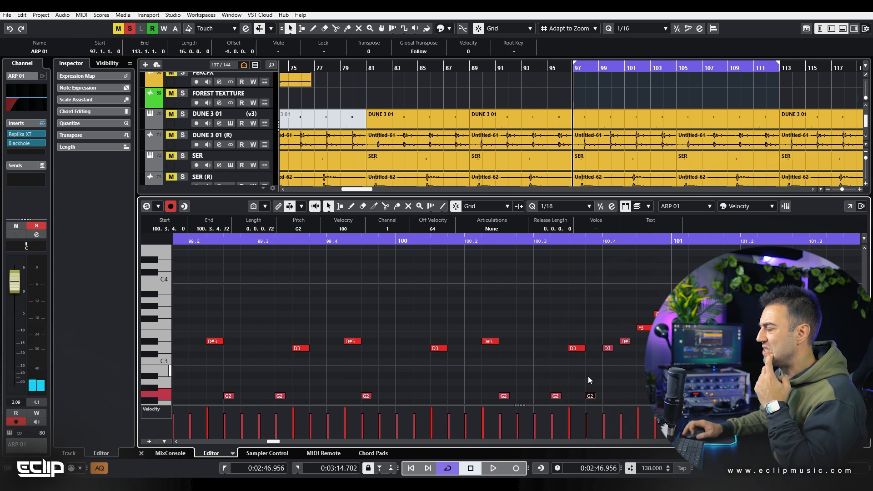
pyautogui.scroll(-3, 587, 365)
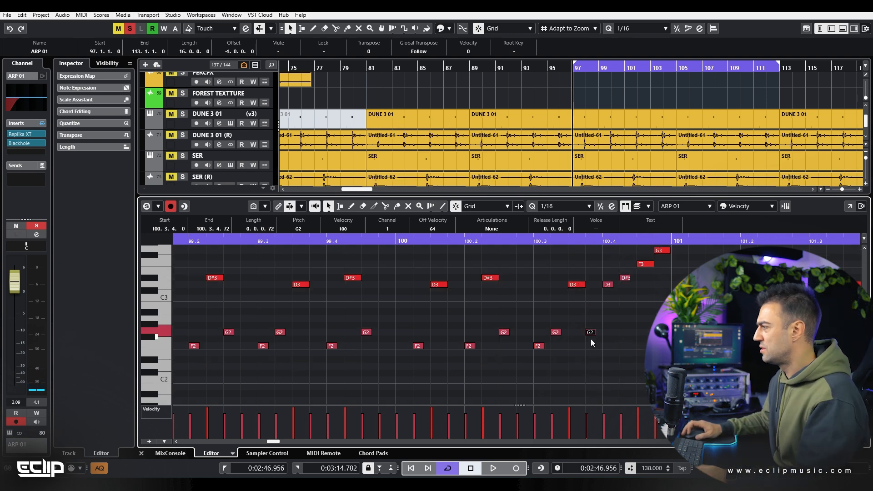
# - Play back the edited arpeggio from bar 97 through bar 100 and stop
pyautogui.press('space')
pyautogui.scroll(-3, 607, 380)
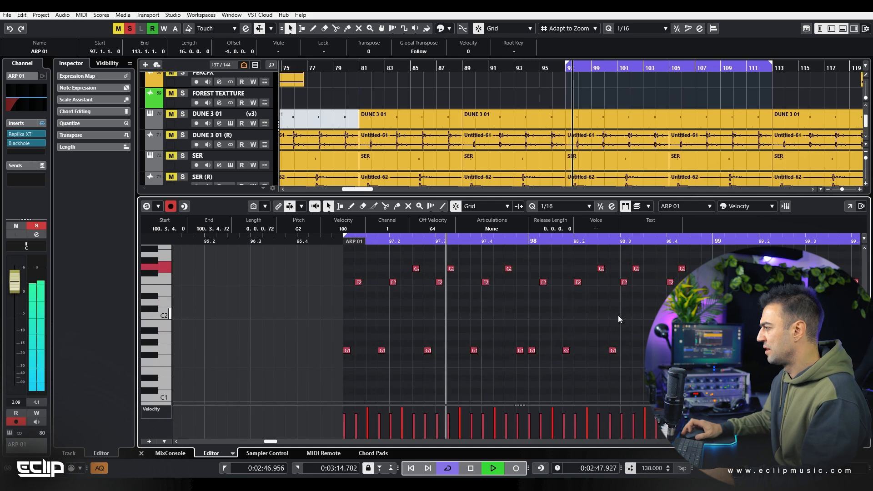
pyautogui.moveTo(618, 315); pyautogui.dragTo(452, 350)
pyautogui.scroll(-2, 455, 339)
pyautogui.click(477, 359)
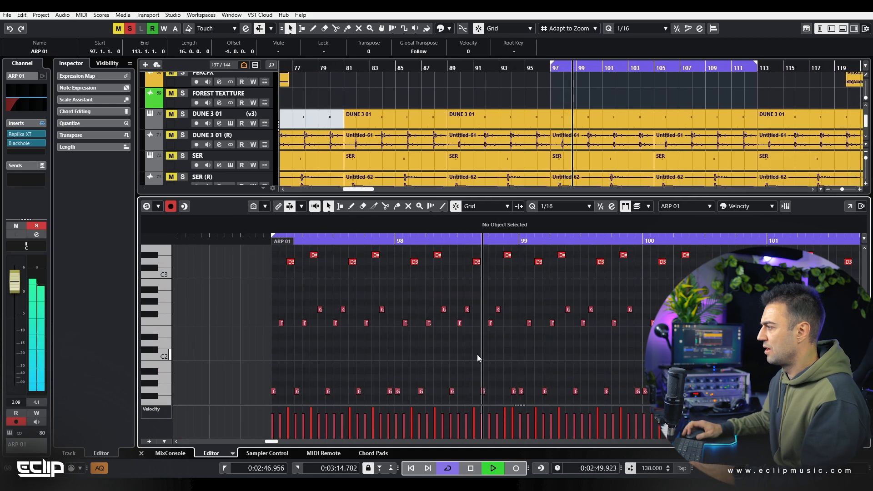
pyautogui.scroll(-2, 475, 350)
pyautogui.scroll(-2, 497, 343)
pyautogui.scroll(-4, 560, 323)
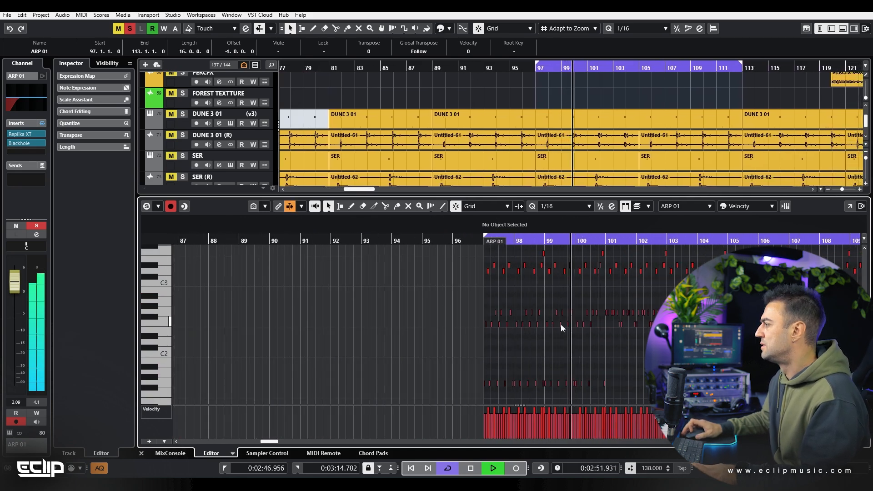
pyautogui.scroll(3, 560, 323)
pyautogui.scroll(-4, 587, 321)
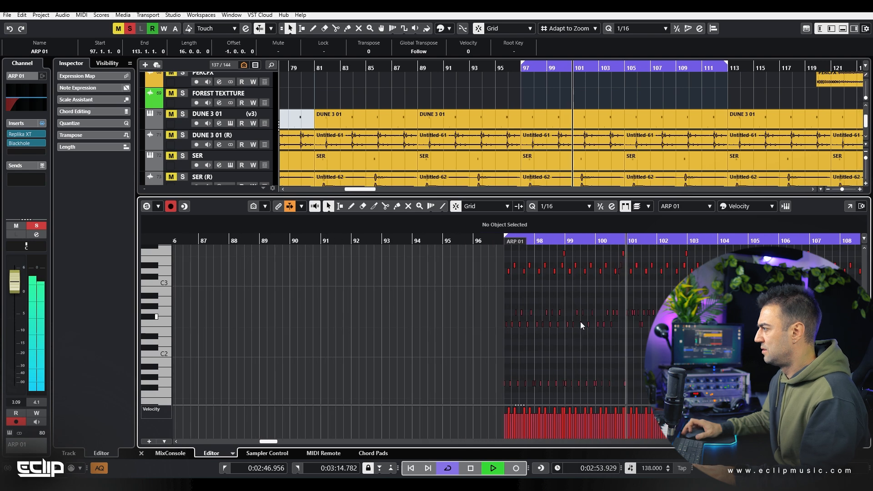
pyautogui.press('space')
pyautogui.scroll(-3, 800, 336)
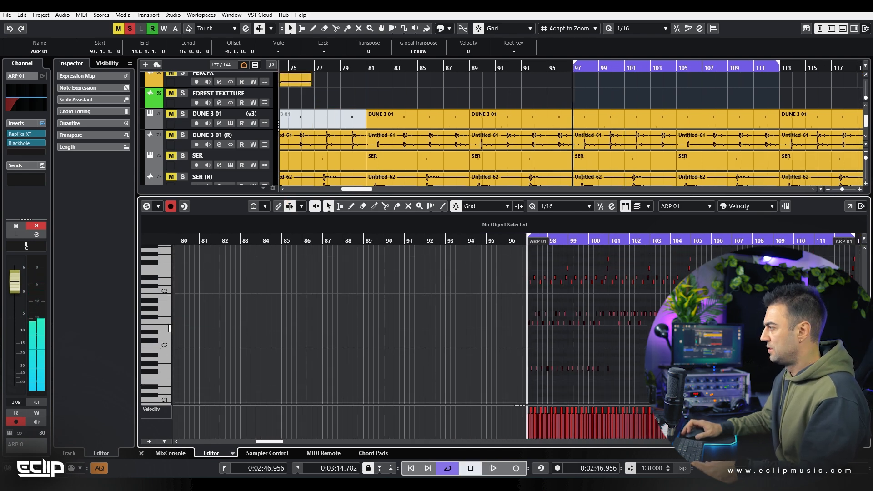
pyautogui.scroll(4, 800, 335)
pyautogui.moveTo(563, 310); pyautogui.dragTo(554, 311)
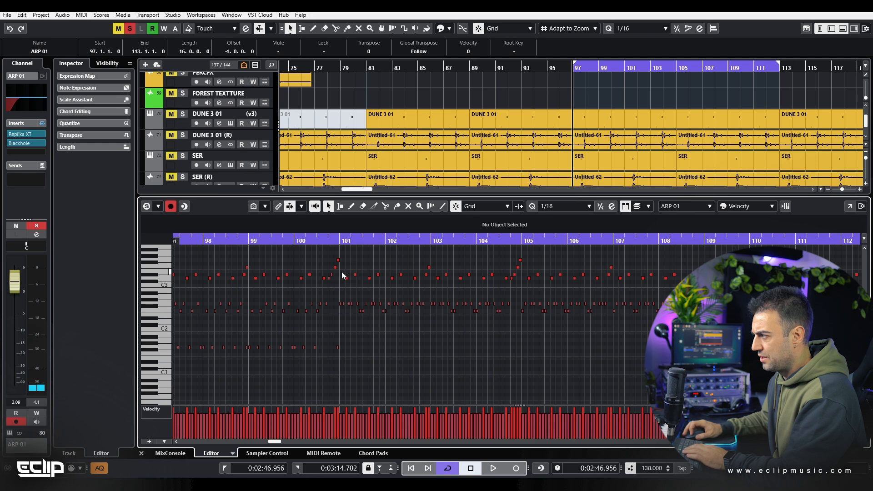
pyautogui.moveTo(342, 272); pyautogui.dragTo(651, 333)
pyautogui.press('Delete')
pyautogui.hotkey('ctrl', 'z')
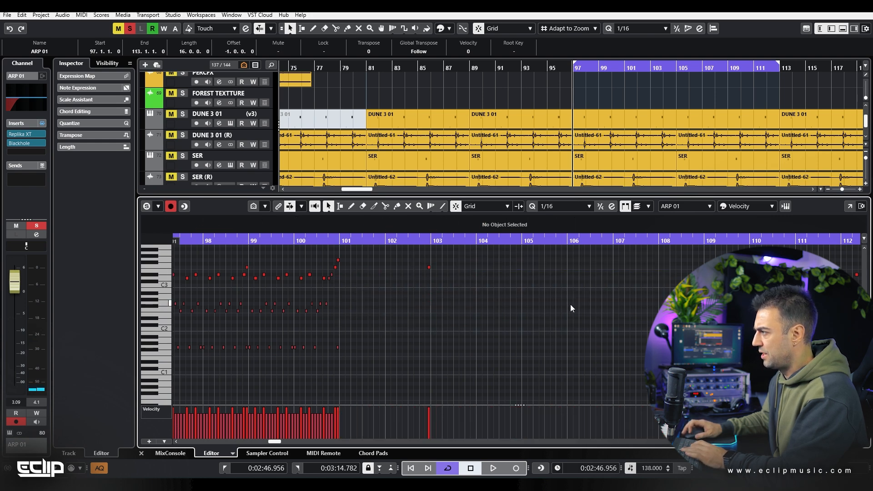
pyautogui.hotkey('ctrl', 'z')
# - Delete all arpeggio notes from bar 101 to the end of the part
pyautogui.scroll(-2, 540, 304)
pyautogui.moveTo(574, 253); pyautogui.dragTo(717, 339)
pyautogui.press('Delete')
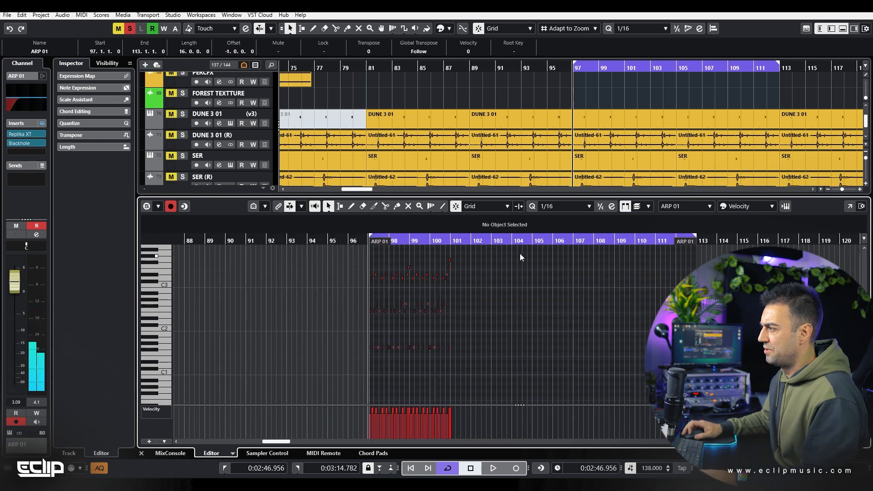
# - Duplicate the notes of bars 97–100 into bars 101–104, and the resulting eight bars into bars 105–112
pyautogui.moveTo(509, 250); pyautogui.dragTo(328, 377)
pyautogui.hotkey('ctrl', 'd')
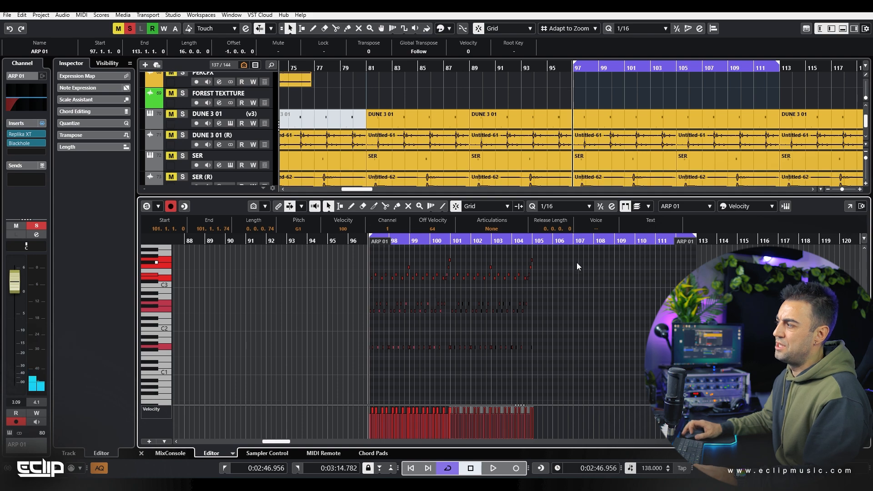
pyautogui.moveTo(574, 249); pyautogui.dragTo(320, 373)
pyautogui.hotkey('ctrl', 'd')
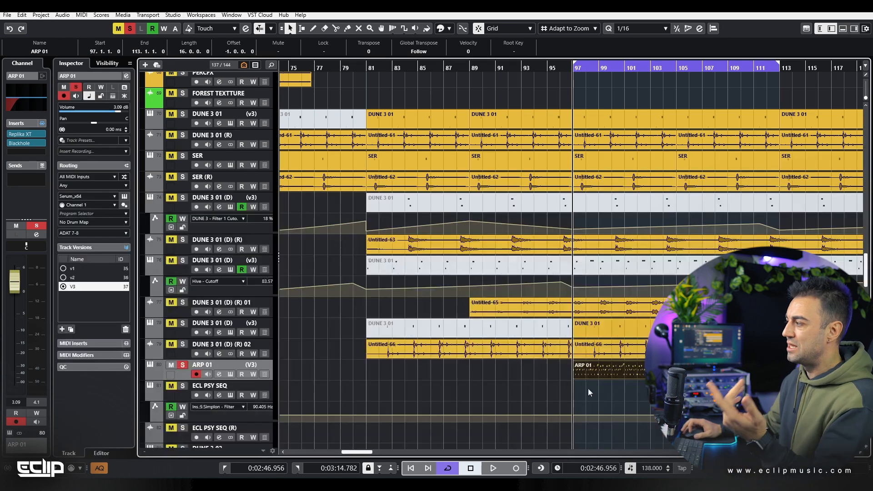
# - Duplicate track version V3 of the ARP 01 track
pyautogui.click(602, 391)
pyautogui.click(607, 377)
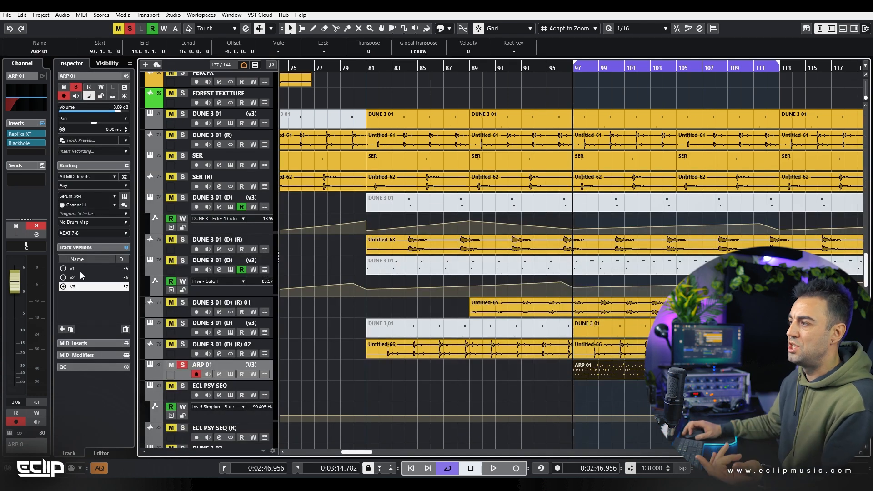
pyautogui.click(71, 329)
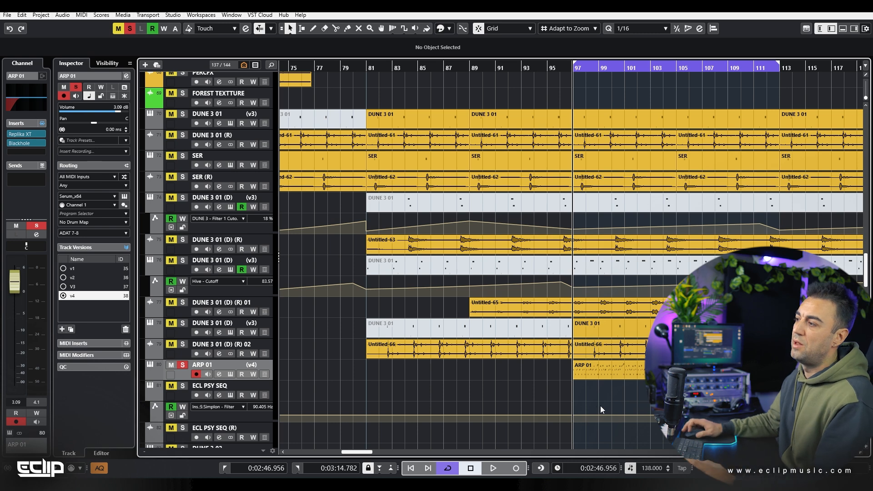
# - Compare track versions v2, V3 and v4 of ARP 01 in playback
pyautogui.click(75, 278)
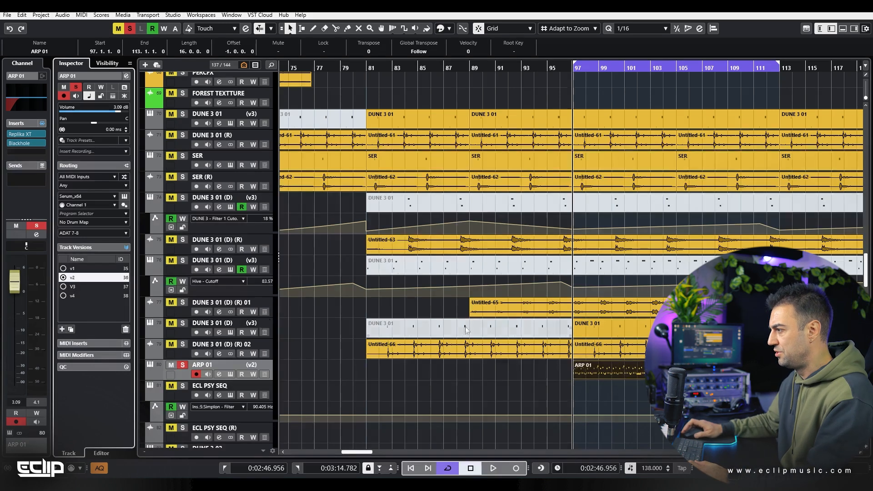
pyautogui.click(358, 378)
pyautogui.press('space')
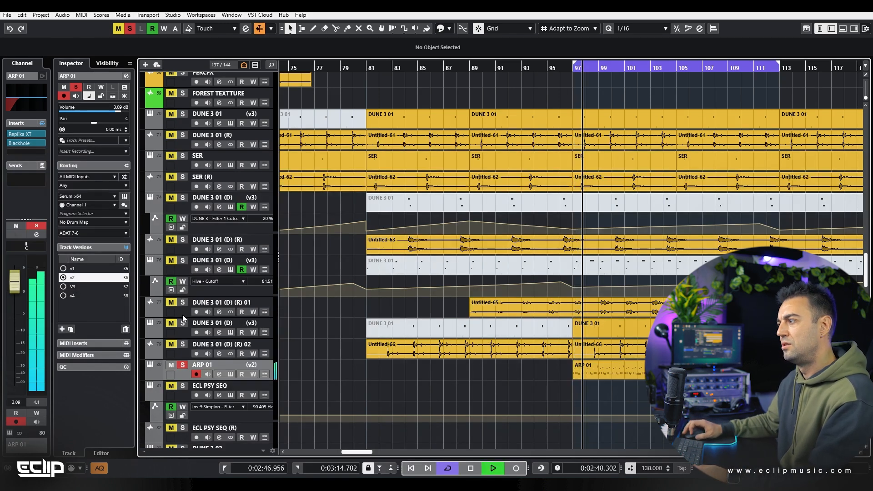
pyautogui.click(83, 286)
pyautogui.press('space')
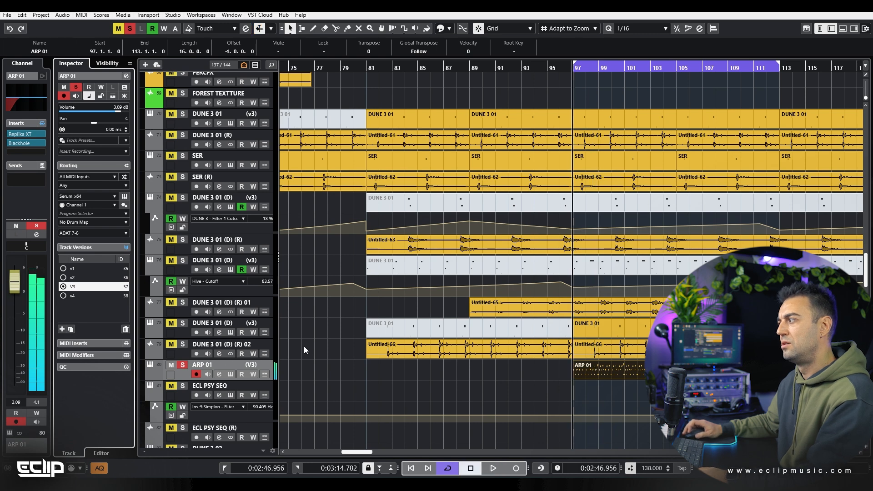
pyautogui.click(360, 385)
pyautogui.press('space')
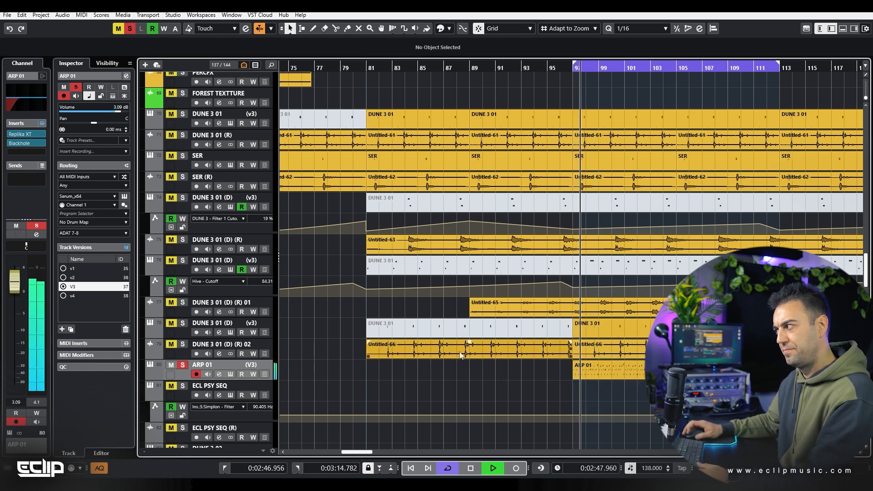
pyautogui.click(80, 296)
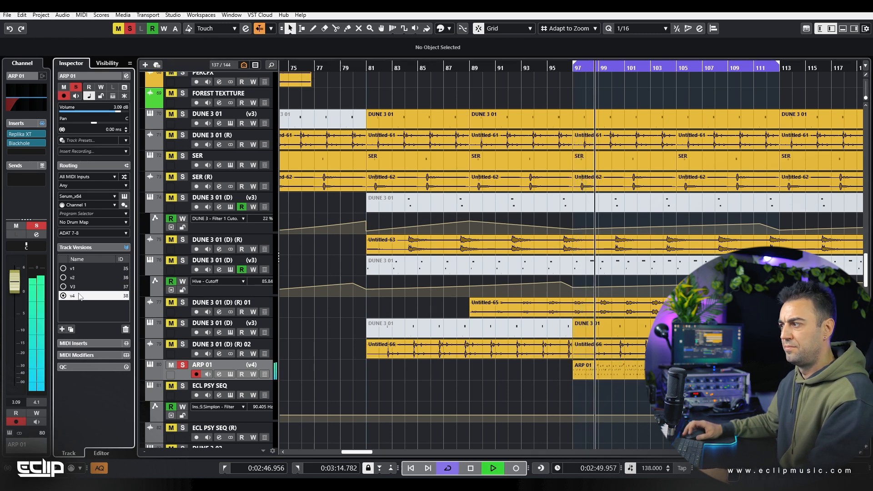
pyautogui.press('space')
# - Play back track version v1 of ARP 01 and delete its Serum_x64 01 part starting at bar 105
pyautogui.click(82, 278)
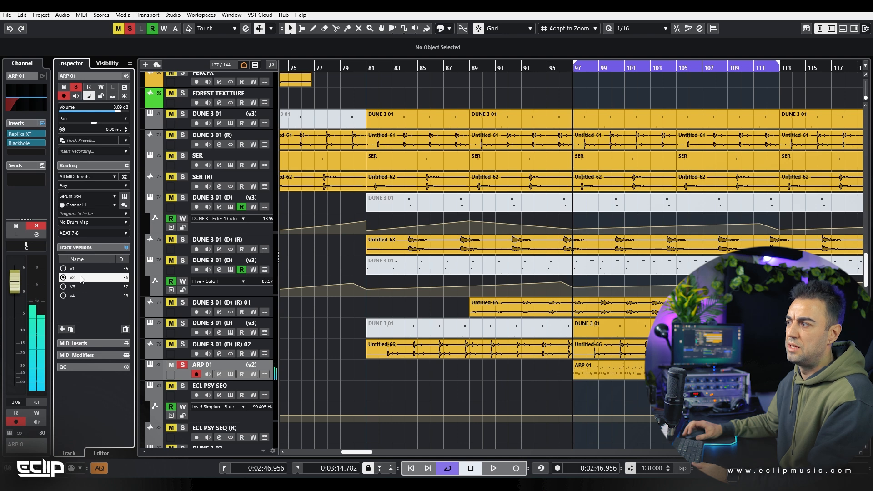
pyautogui.click(86, 270)
pyautogui.click(590, 390)
pyautogui.press('space')
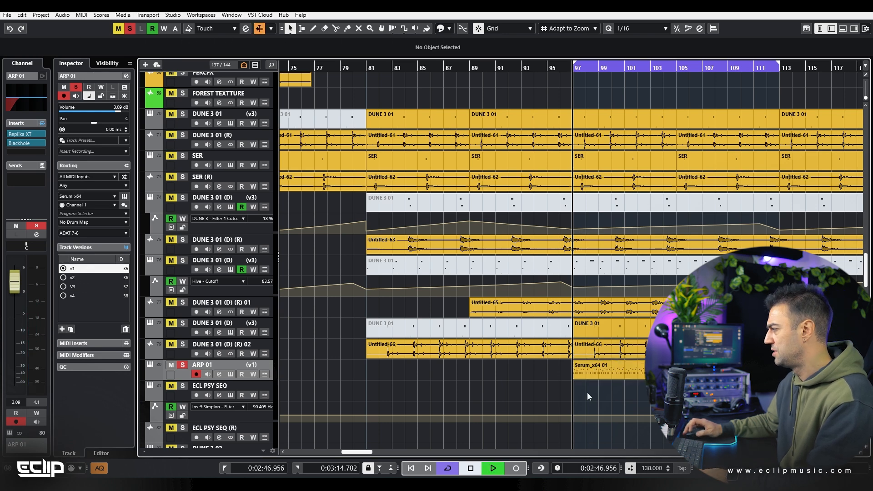
pyautogui.scroll(-2, 427, 411)
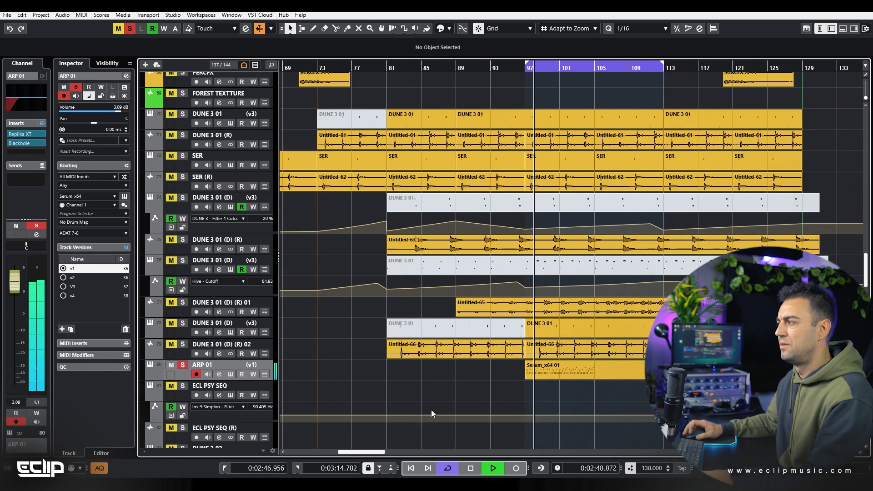
pyautogui.moveTo(644, 374); pyautogui.dragTo(611, 371)
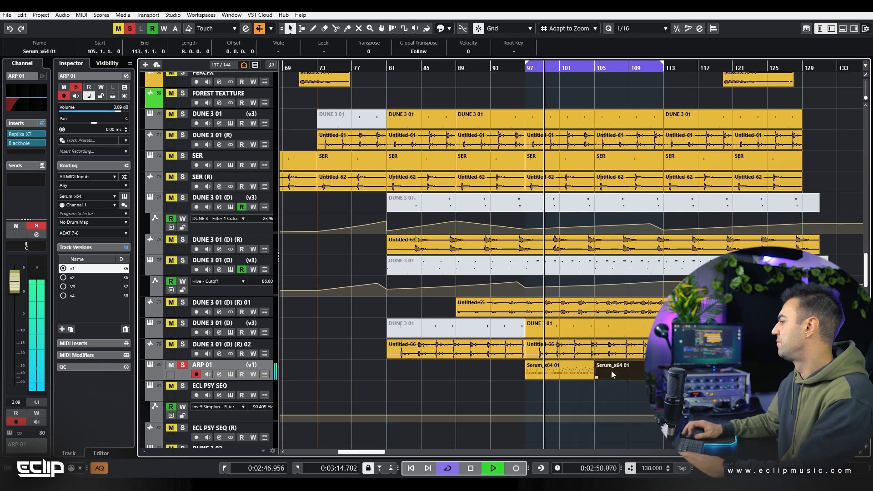
pyautogui.press('space')
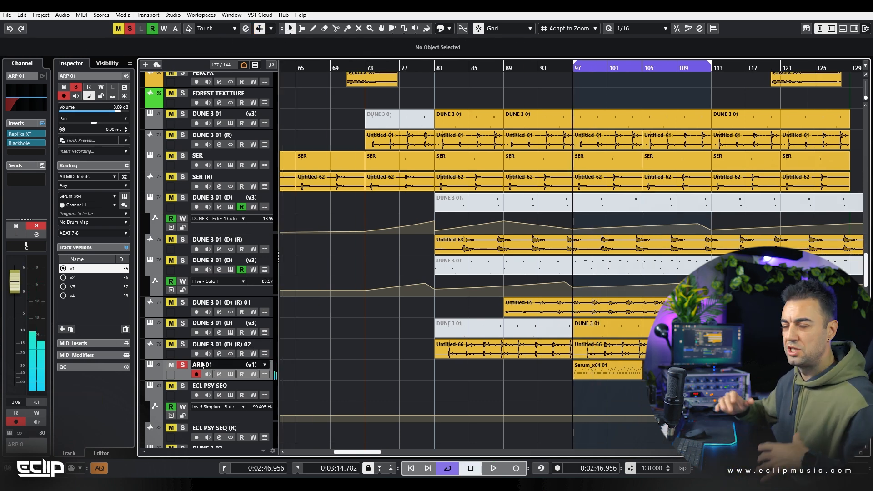
# - Play back track version v4 of ARP 01, switch to V3 and open the track's Serum instrument
pyautogui.click(72, 296)
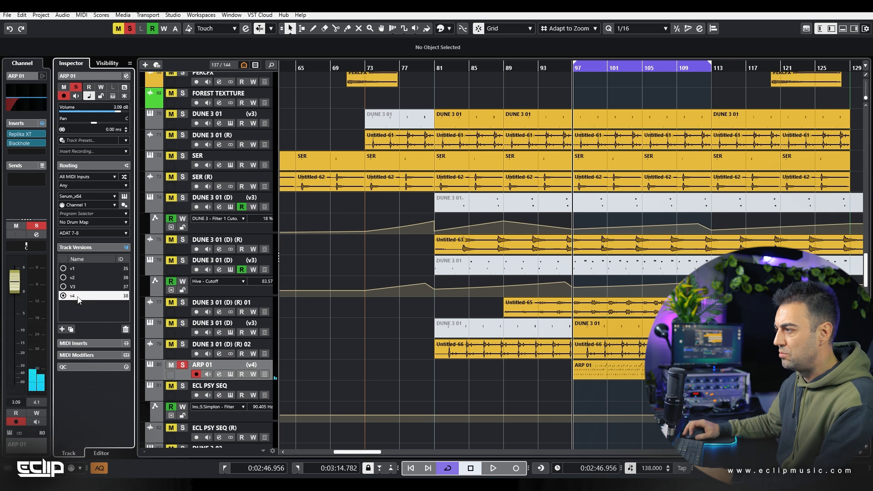
pyautogui.click(471, 370)
pyautogui.press('space')
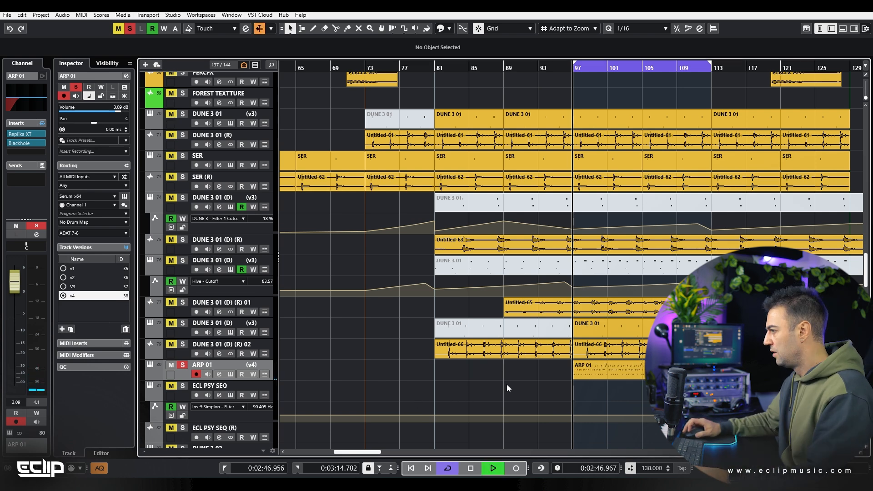
pyautogui.click(73, 287)
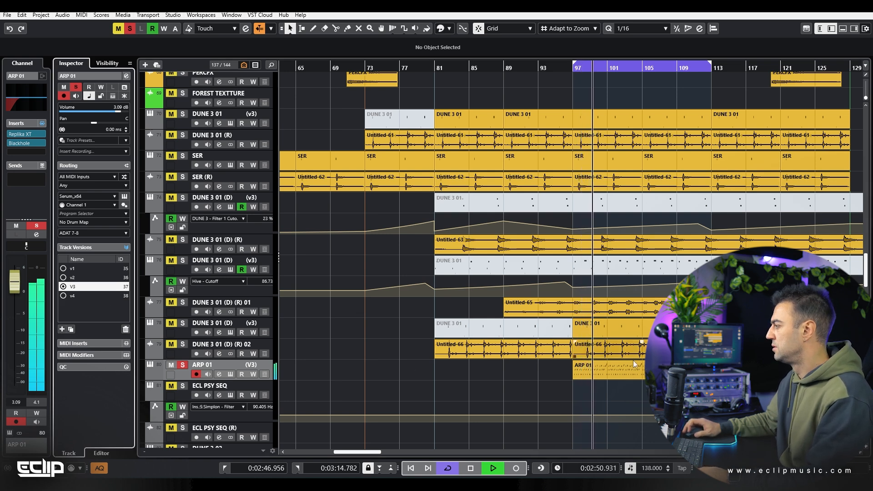
pyautogui.press('e')
pyautogui.press('space')
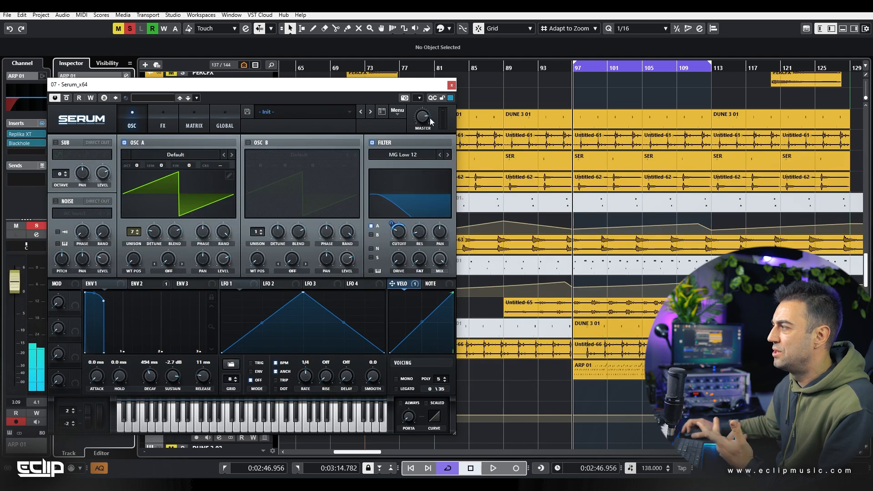
# - Close the Serum window and duplicate the ARP 01 track
pyautogui.click(451, 85)
pyautogui.rightClick(198, 364)
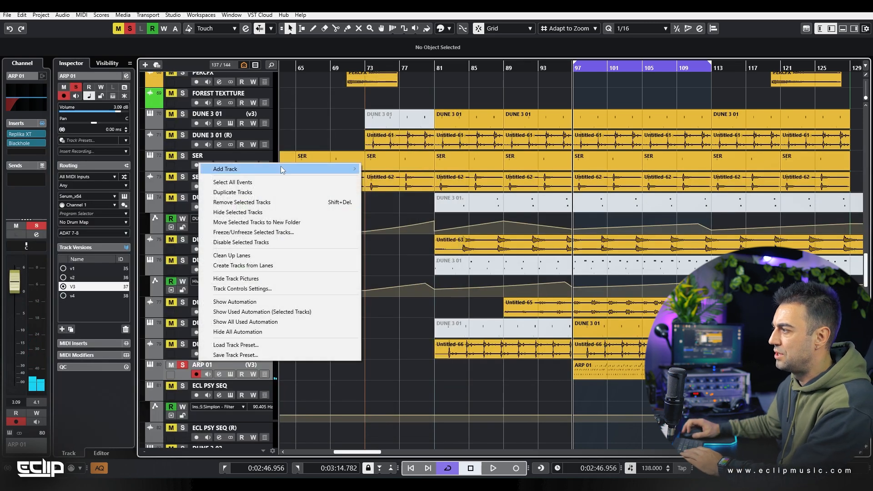
pyautogui.click(263, 193)
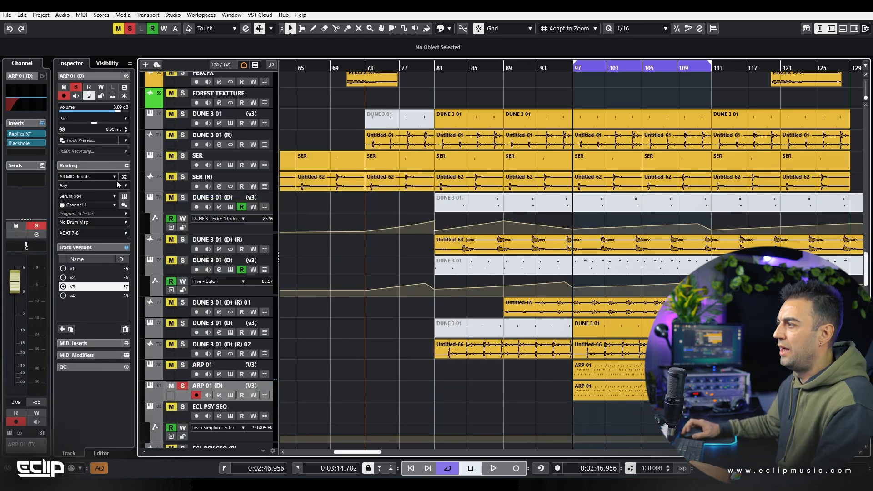
# - Replace the instrument of the duplicated ARP 01 (D) track with Spire-1.5
pyautogui.click(74, 196)
pyautogui.write('spir')
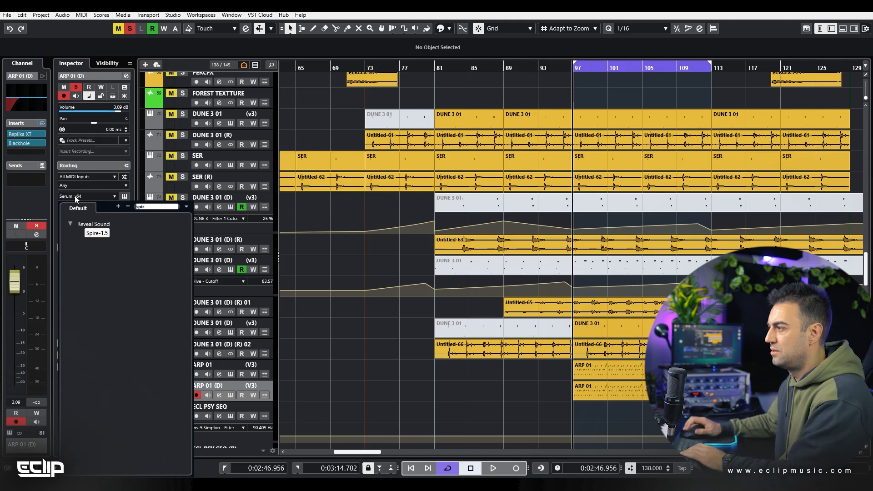
pyautogui.press('Return')
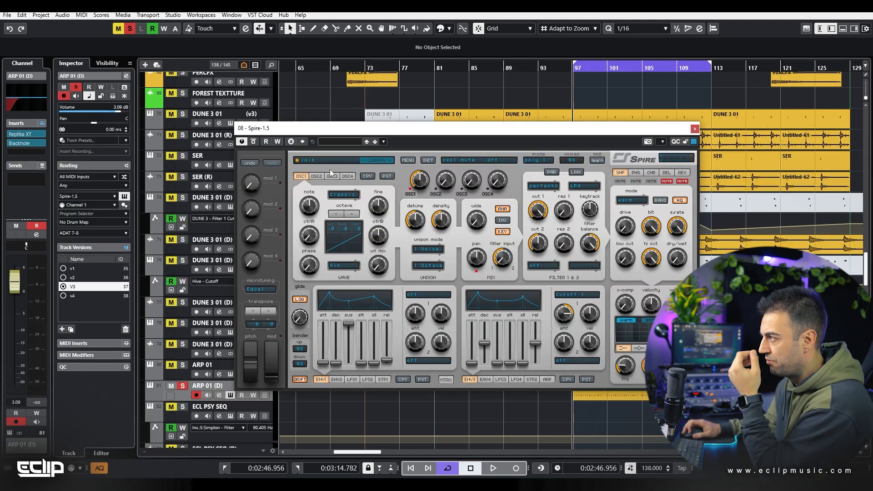
# - Browse Spire's Trance - Sound Pack (1) and audition the AR - Grays and AR - Liquid presets with their arpeggiators off
pyautogui.click(377, 160)
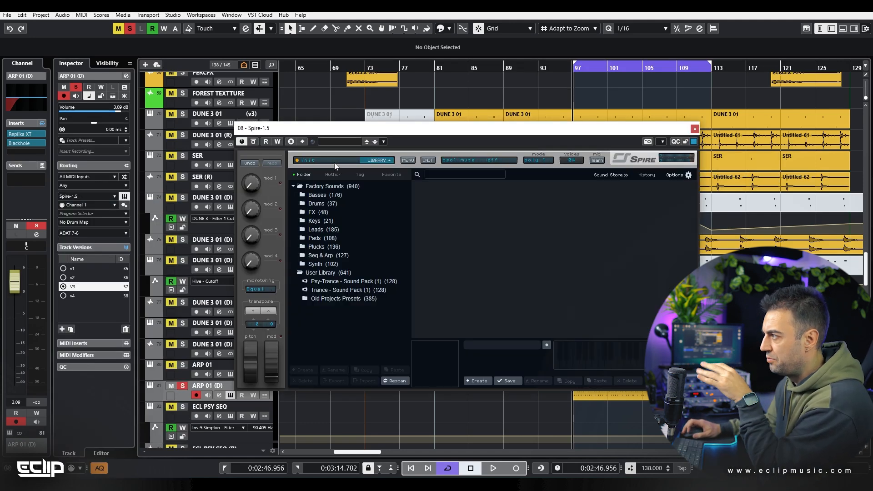
pyautogui.click(319, 290)
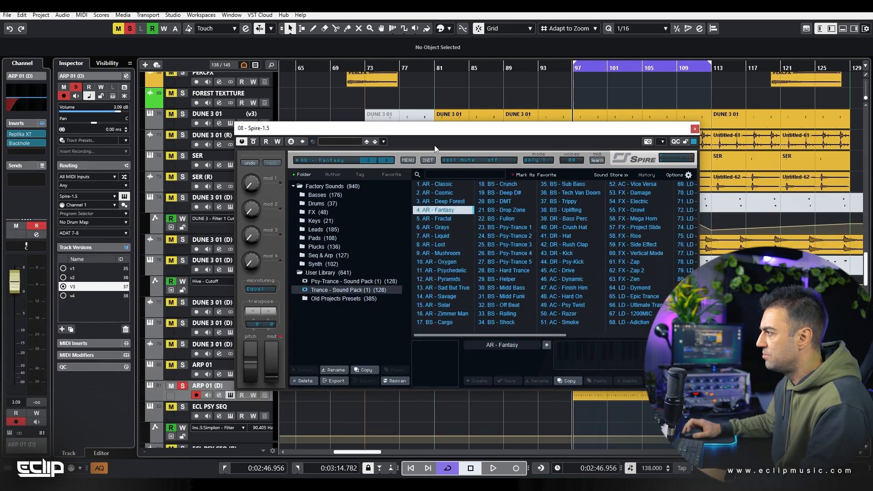
pyautogui.click(335, 162)
pyautogui.click(547, 379)
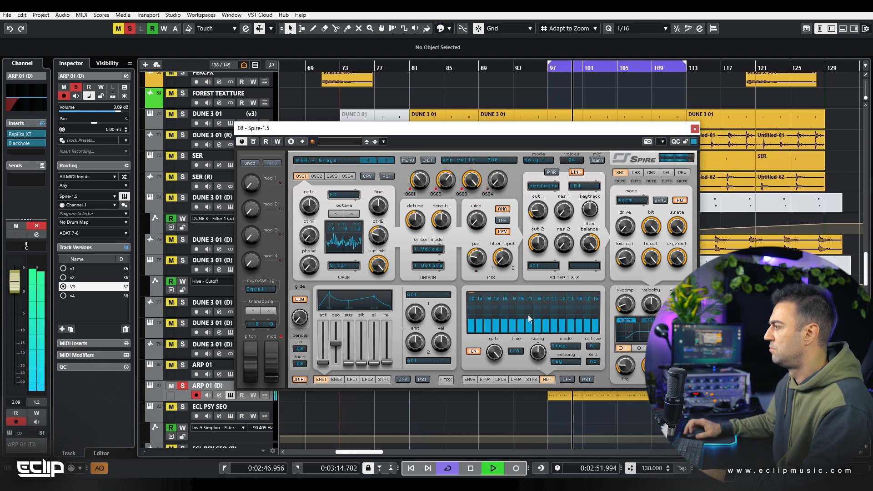
pyautogui.click(473, 351)
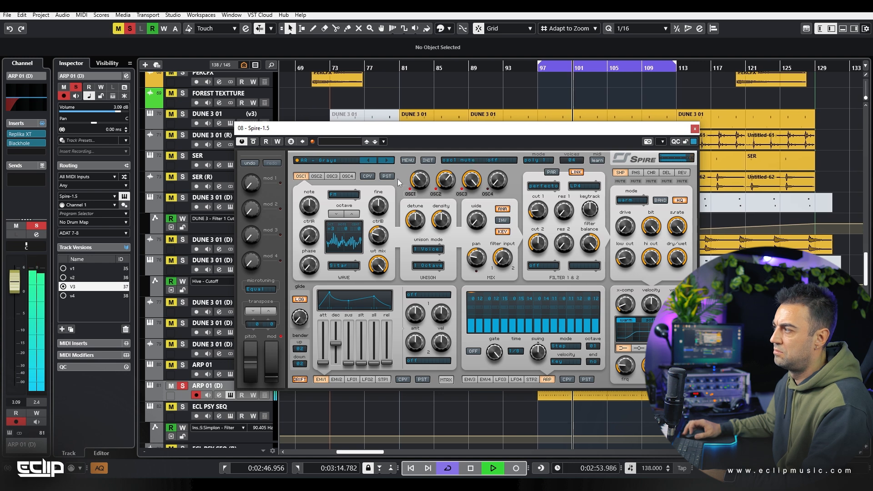
pyautogui.click(388, 159)
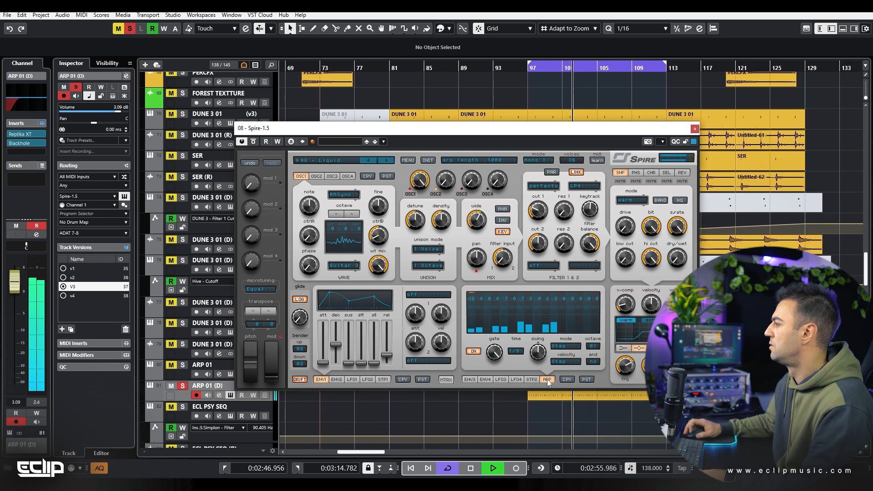
pyautogui.click(473, 352)
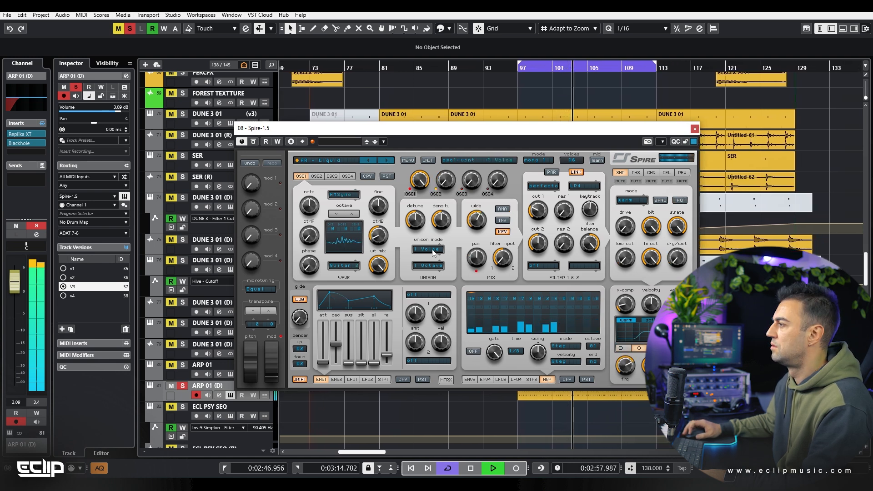
# - Load the AR - Lost preset in Spire, mute its delay and reverb, and turn off its arpeggiator
pyautogui.click(387, 160)
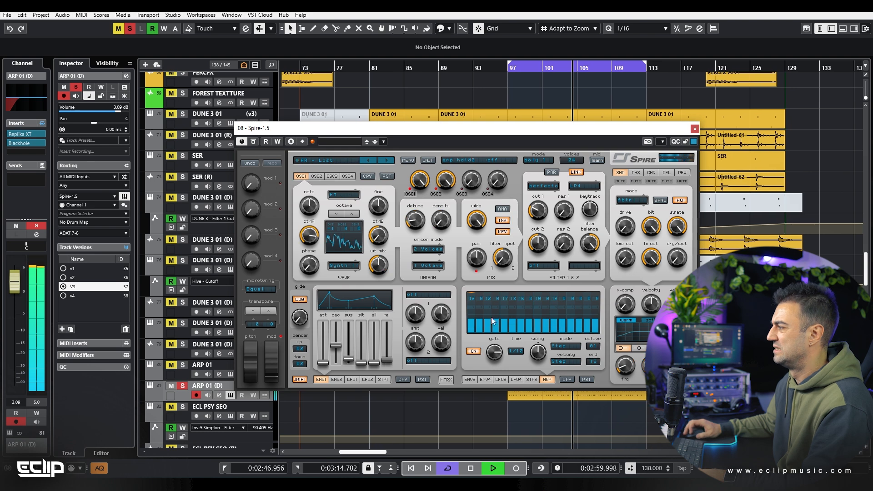
pyautogui.click(667, 181)
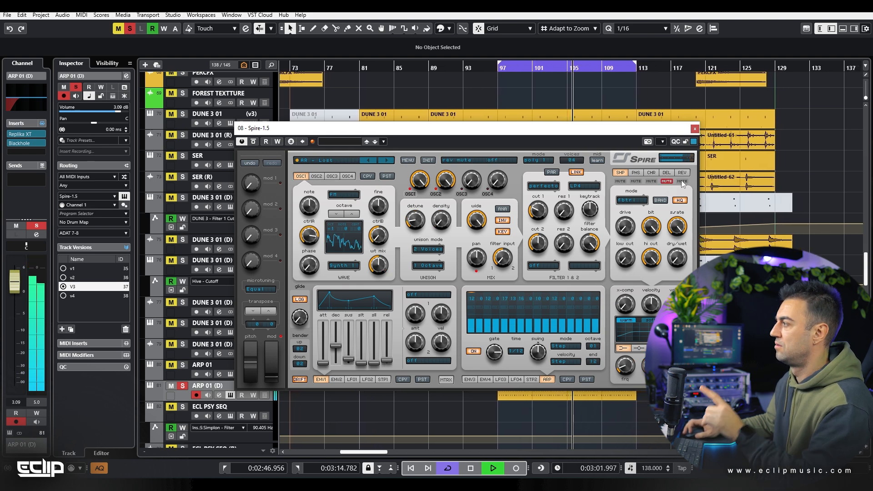
pyautogui.click(681, 181)
pyautogui.click(473, 351)
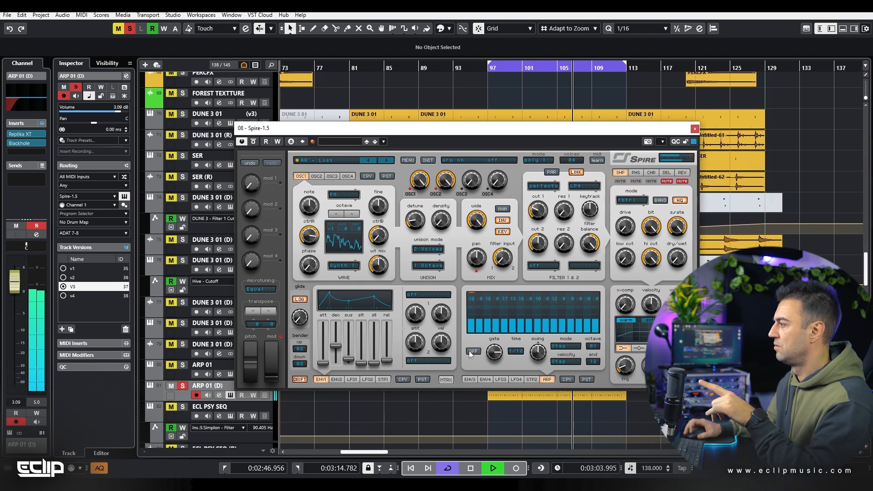
# - Close Spire, select all notes in the ARP 01 (D) part's note editor, and play back the part
pyautogui.press('space')
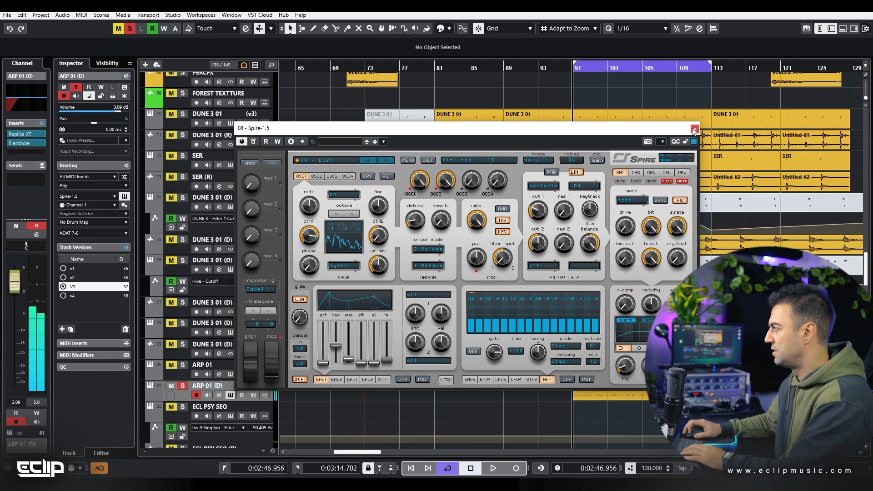
pyautogui.click(694, 130)
pyautogui.doubleClick(600, 394)
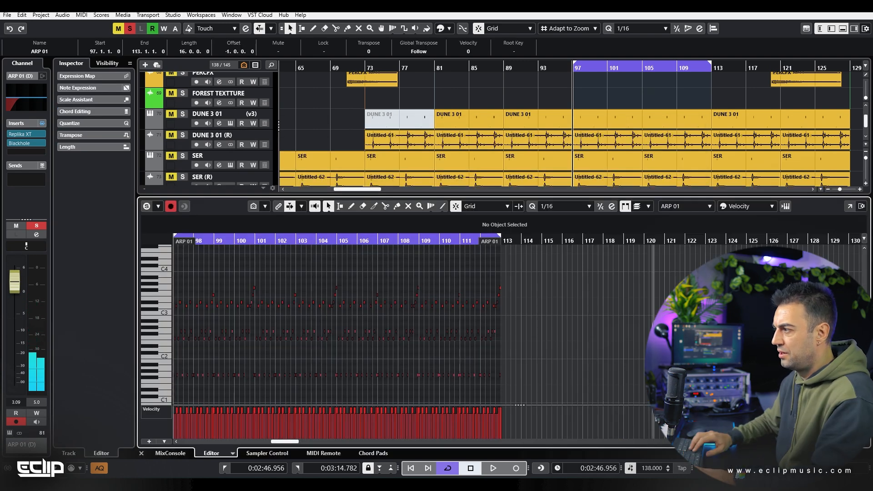
pyautogui.hotkey('ctrl', 'a')
pyautogui.press('space')
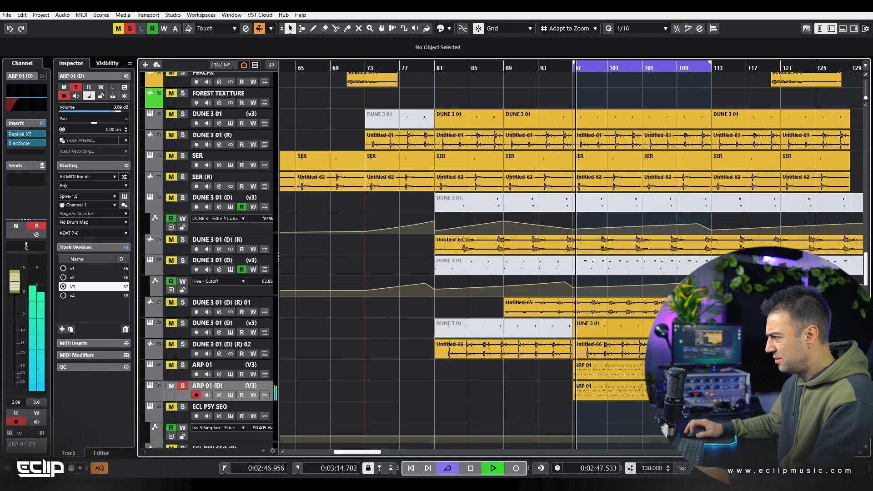
# - Reopen Spire and examine the LFO1, ENV2 and ENV3 settings of the AR - Lost patch
pyautogui.press('e')
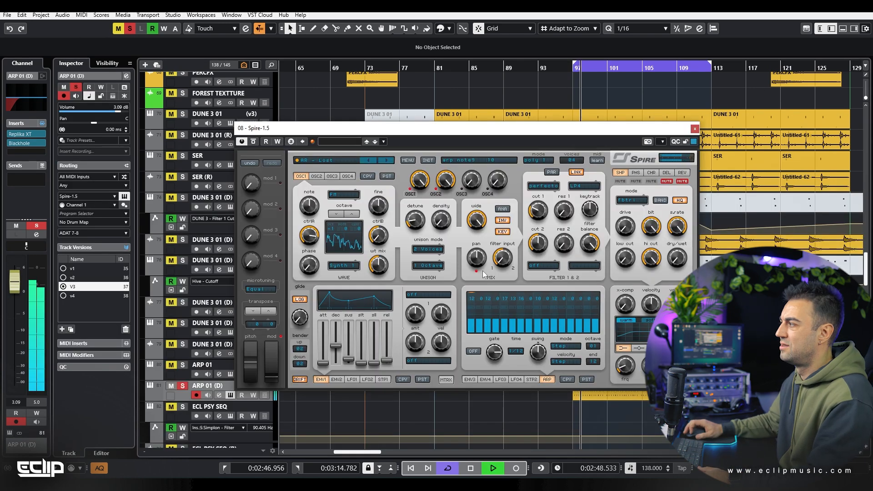
pyautogui.click(352, 379)
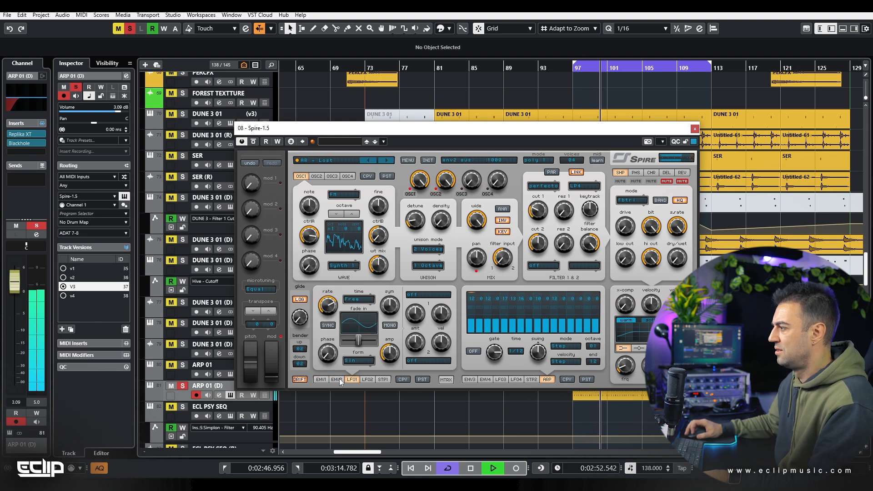
pyautogui.click(337, 379)
pyautogui.click(470, 379)
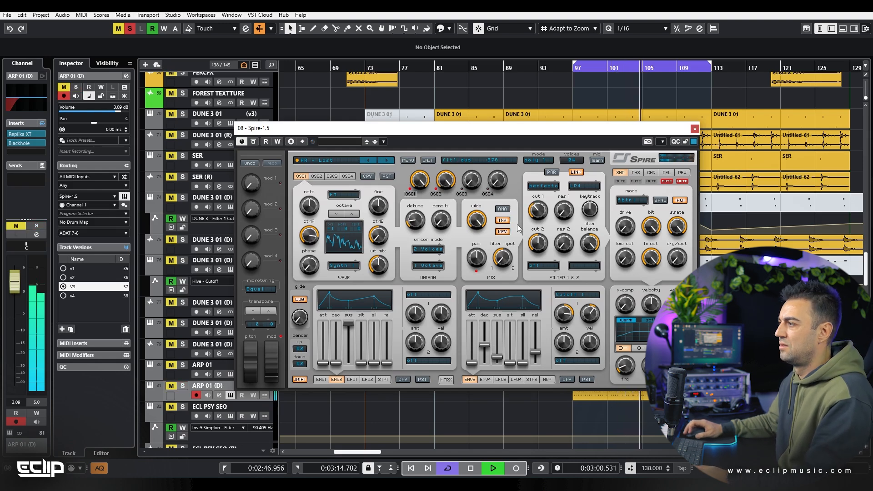
# - Unsolo ARP 01 (D), play it in the mix, set Spire's first filter cutoff to 125, and close Spire
pyautogui.press('space')
pyautogui.click(130, 28)
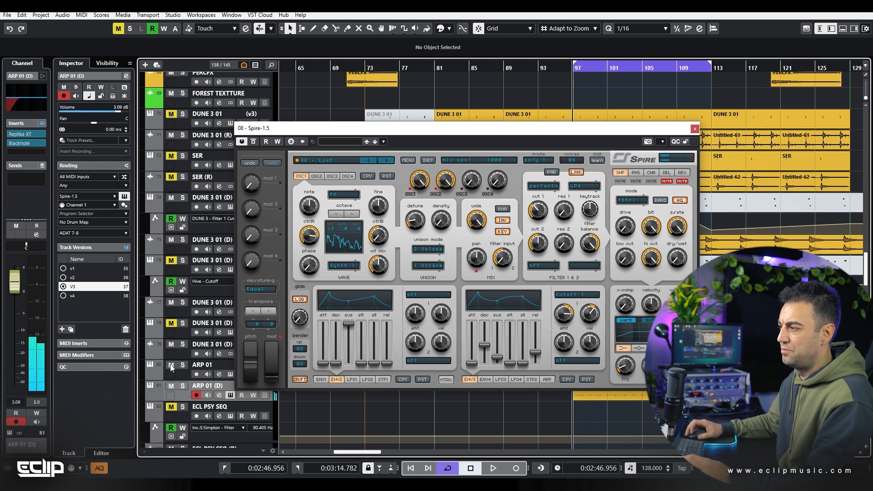
pyautogui.press('space')
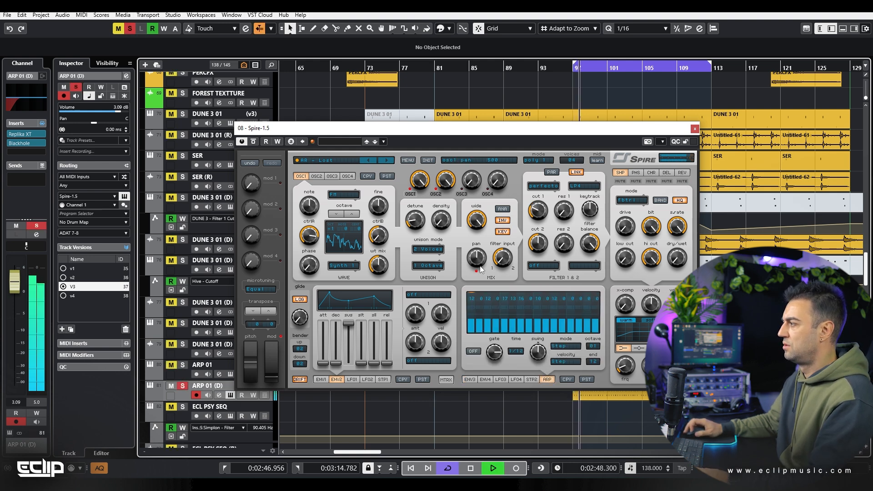
pyautogui.press('s')
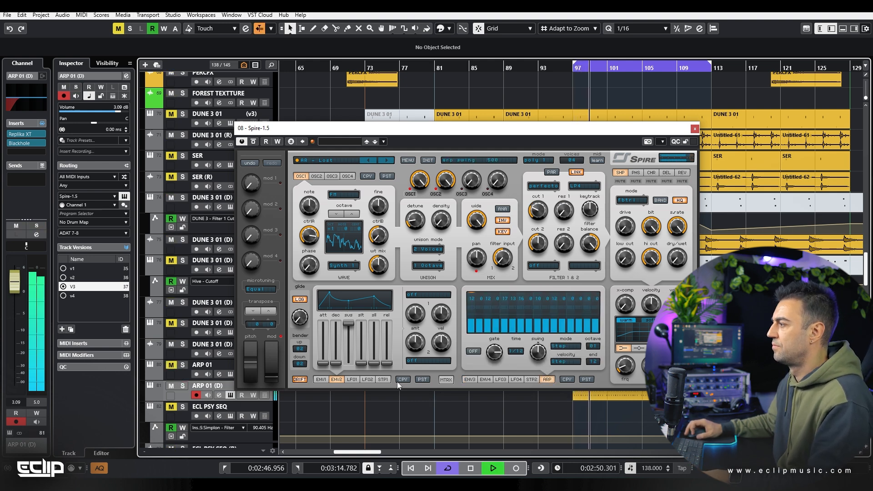
pyautogui.click(486, 379)
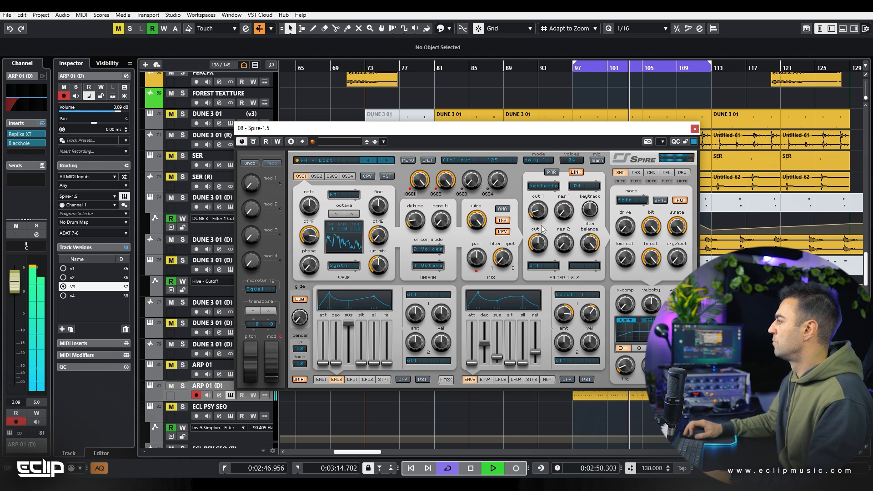
pyautogui.click(695, 129)
# - Mute the ARP 01 (D) track while the loop plays
pyautogui.press('g')
pyautogui.press('g')
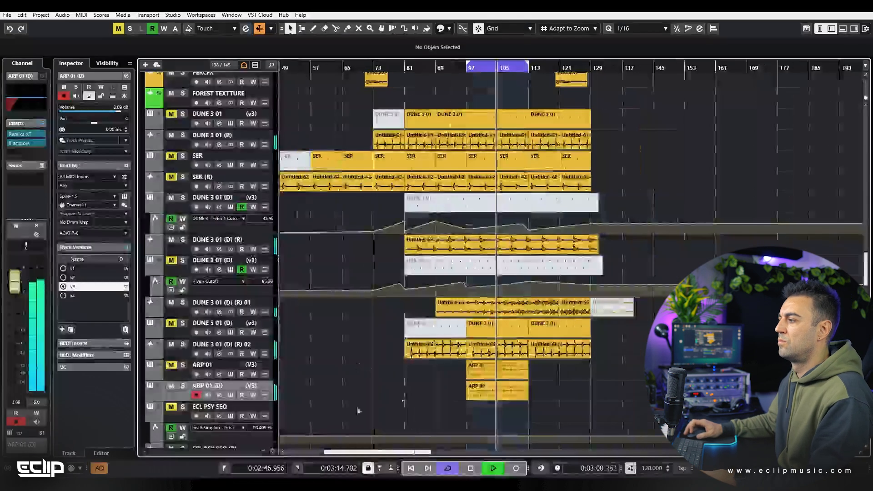
pyautogui.click(171, 385)
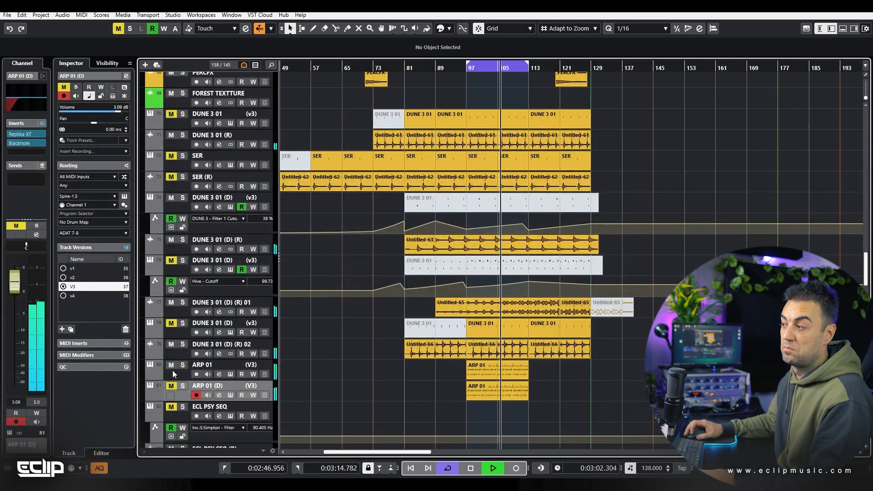
# - In the ARP 01 track's Serum, set oscillator A's octave to -1 and adjust the filter cutoff while soloed
pyautogui.click(175, 372)
pyautogui.click(230, 374)
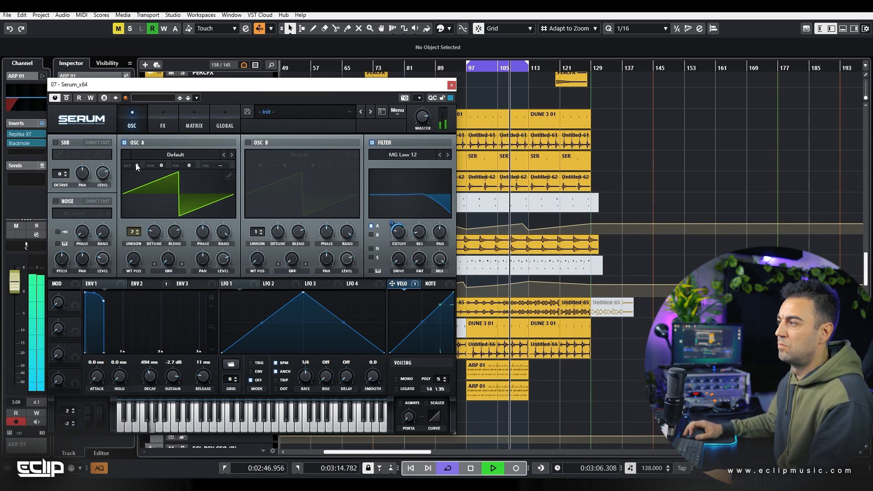
pyautogui.moveTo(137, 166); pyautogui.dragTo(137, 176)
pyautogui.press('s')
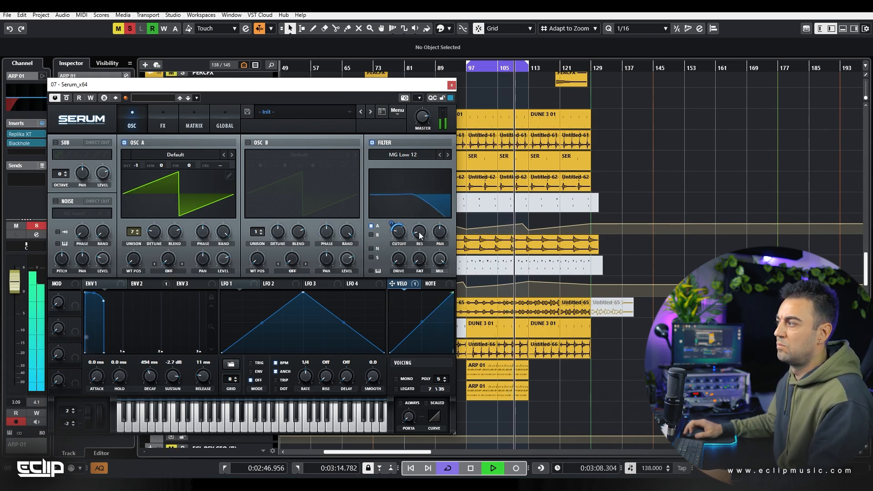
pyautogui.moveTo(419, 235); pyautogui.dragTo(398, 233)
pyautogui.press('s')
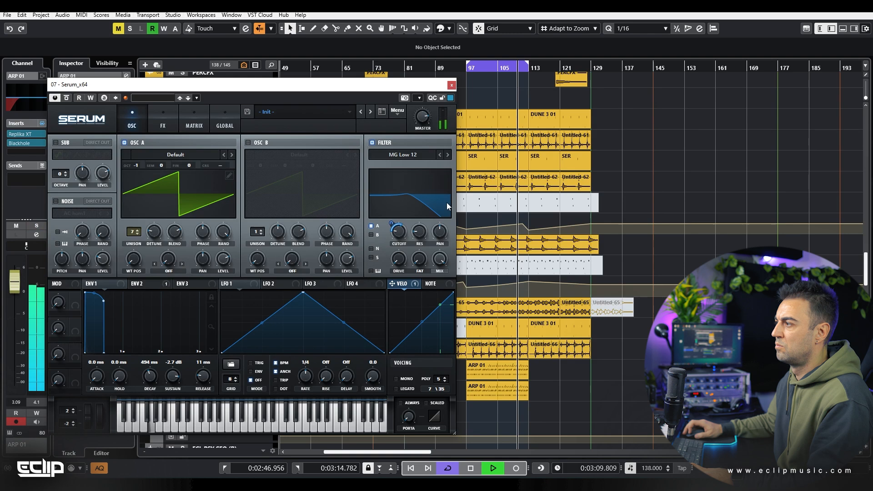
pyautogui.click(452, 85)
# - Copy the ARP 01 part to bar 113 and set the loop range from bar 97 to bar 129
pyautogui.moveTo(490, 373); pyautogui.dragTo(550, 374)
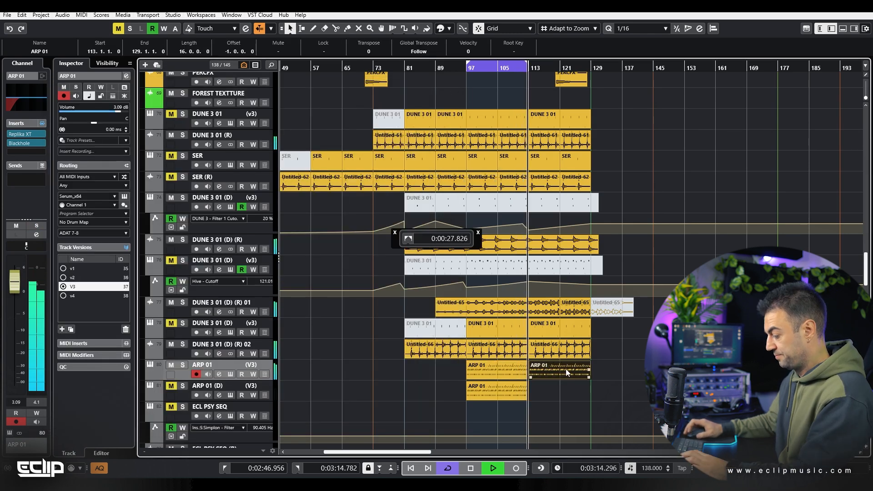
pyautogui.press('p')
pyautogui.click(582, 383)
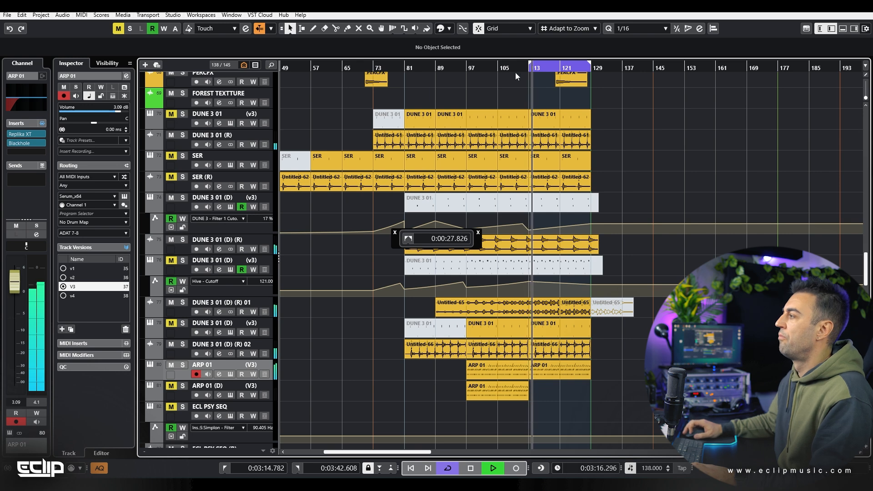
pyautogui.keyDown('ctrl'); pyautogui.click(467, 68); pyautogui.keyUp('ctrl')
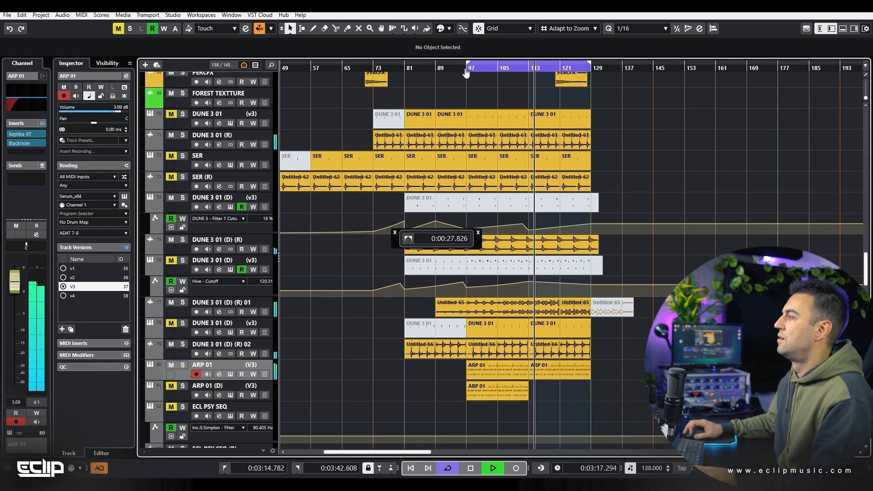
pyautogui.click(478, 233)
# - Reopen the ARP 01 track's Serum to check its filter cutoff during playback, and close it
pyautogui.press('e')
pyautogui.moveTo(399, 231)
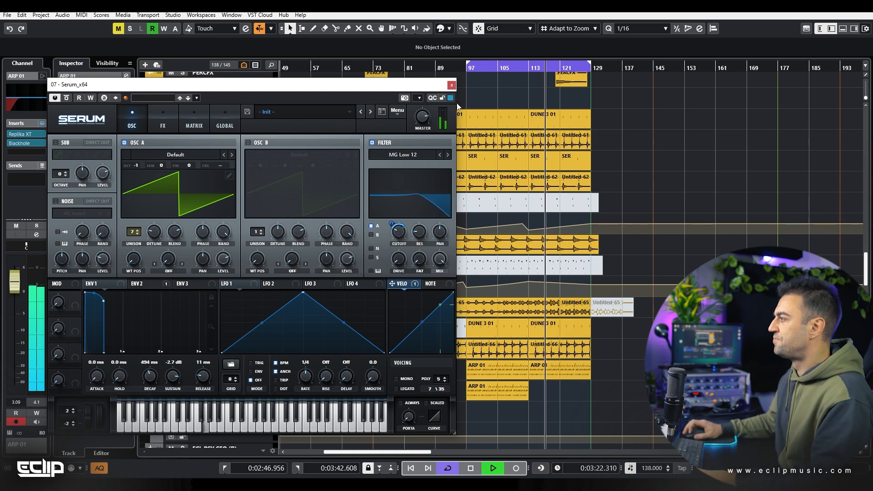
pyautogui.click(451, 85)
# - Listen to the loop while reviewing the project's other tracks from the leads to the drums, and stop playback
pyautogui.scroll(-8, 532, 248)
pyautogui.scroll(-10, 569, 279)
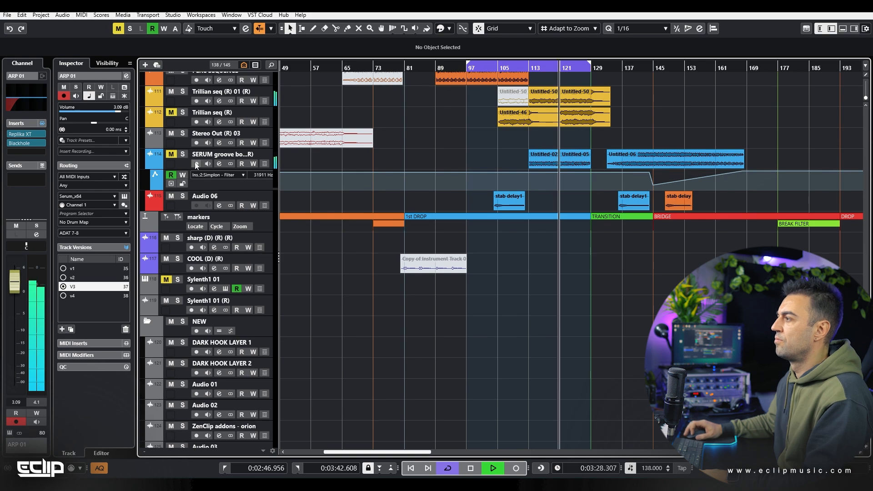
pyautogui.scroll(5, 471, 245)
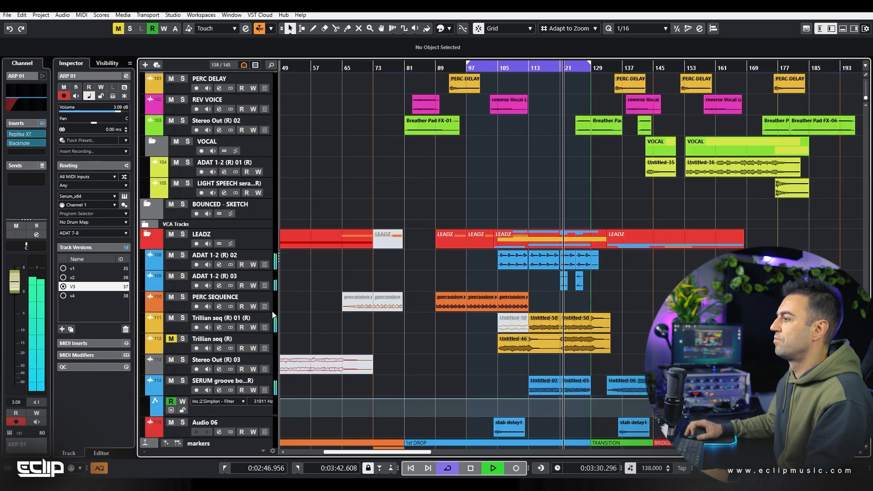
pyautogui.scroll(20, 461, 332)
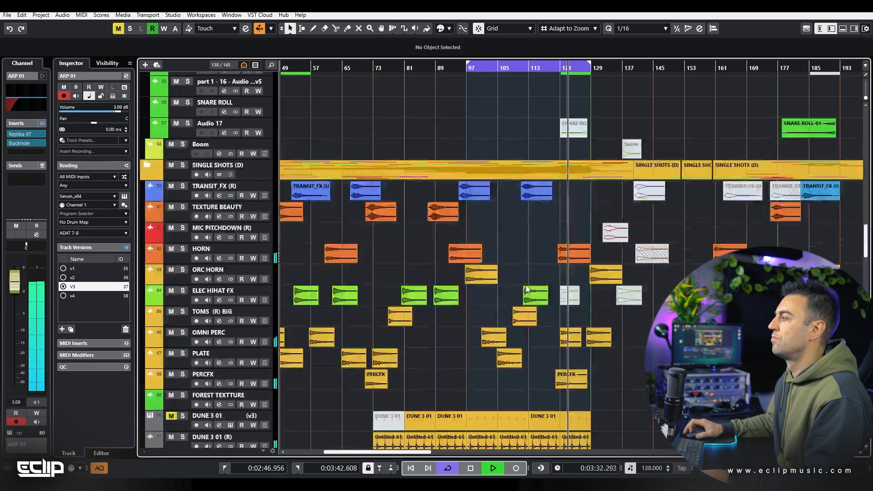
pyautogui.scroll(15, 522, 225)
pyautogui.scroll(-3, 480, 211)
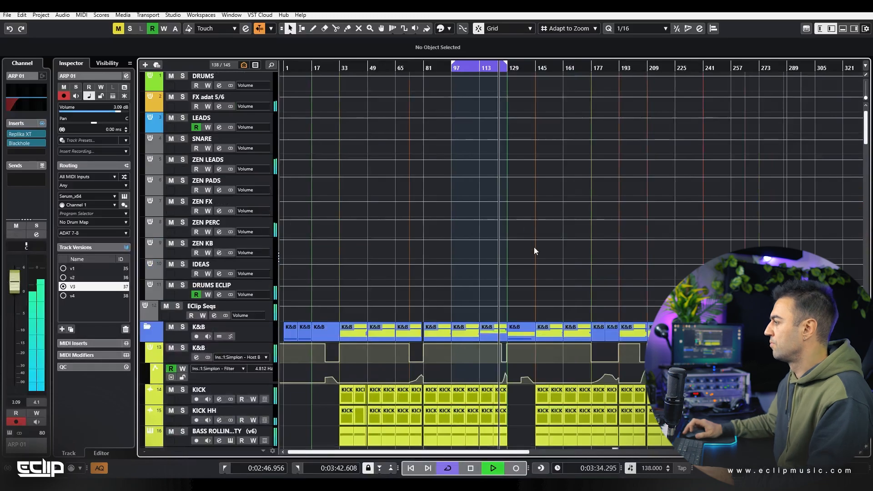
pyautogui.scroll(3, 454, 257)
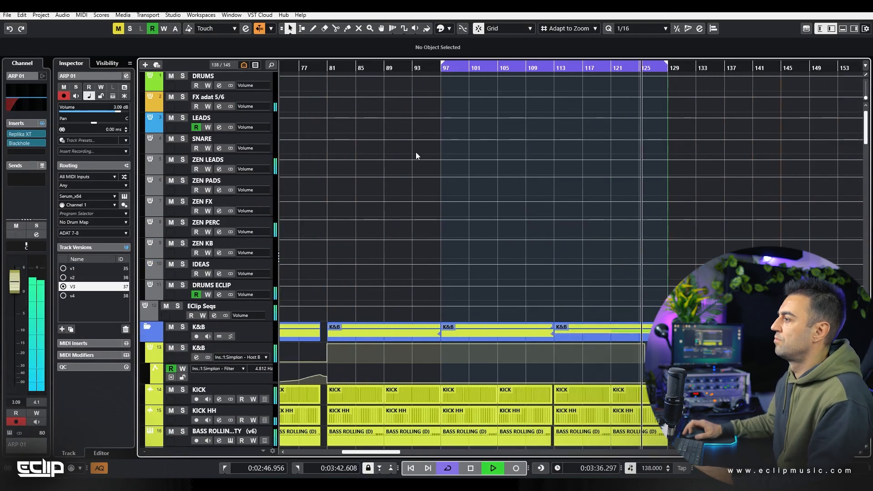
pyautogui.scroll(-6, 440, 258)
pyautogui.scroll(-5, 440, 257)
pyautogui.press('space')
pyautogui.hscroll(-3, 498, 243)
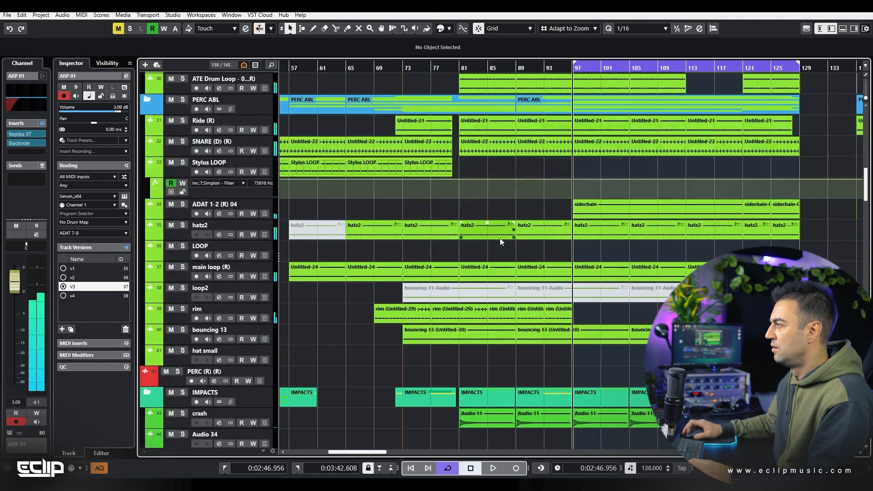
pyautogui.scroll(-5, 334, 301)
pyautogui.scroll(-8, 386, 281)
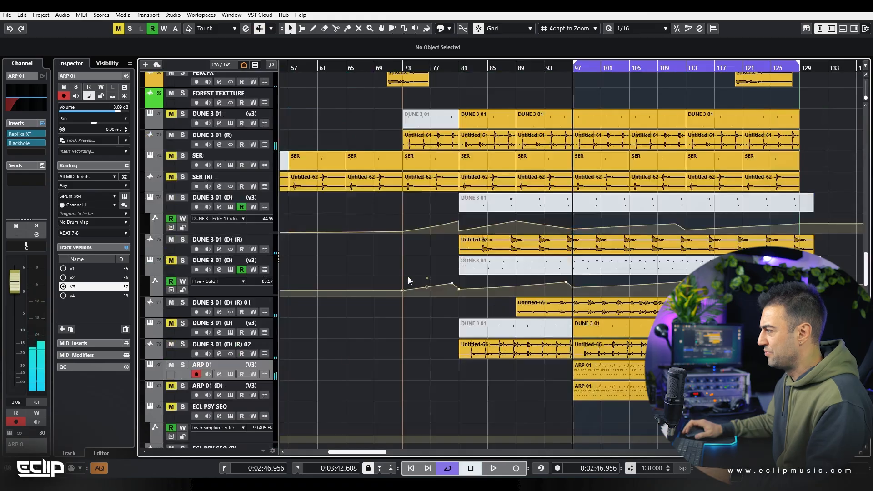
pyautogui.scroll(-4, 372, 270)
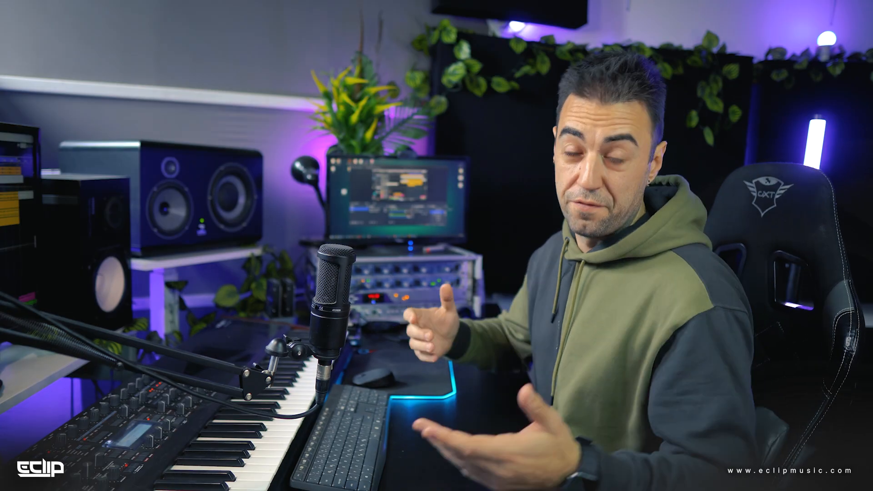